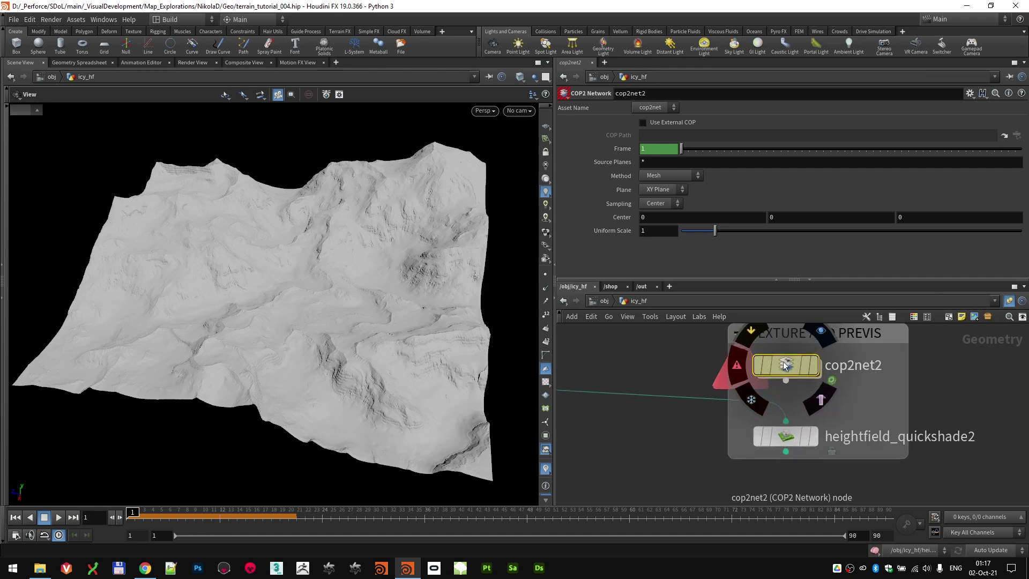
Step: Go inside the cop2net2 compositing network and bring its sopimport1 node into view
double_click(784, 365)
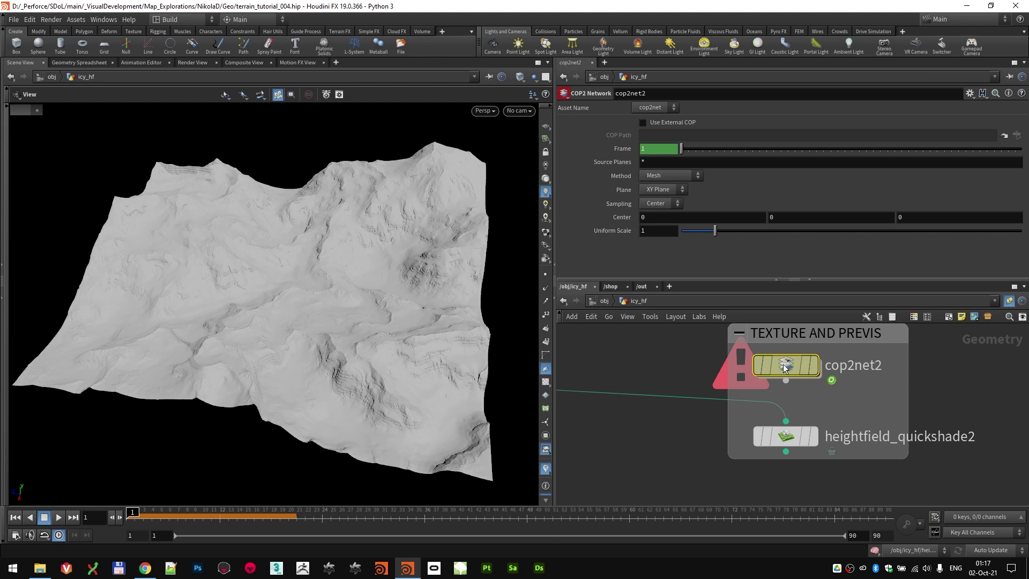
double_click(784, 365)
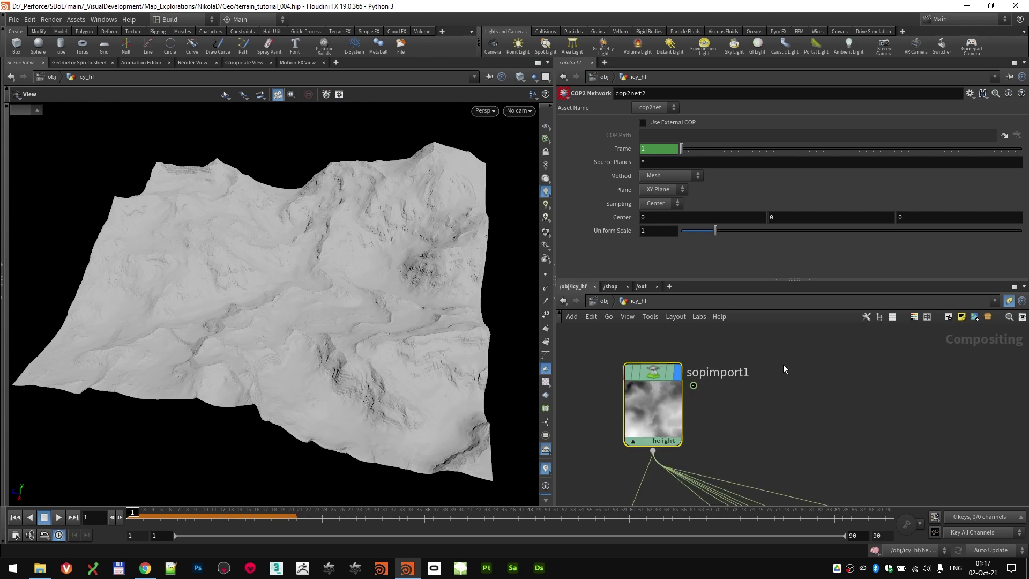
scroll(813, 408, "down", 8)
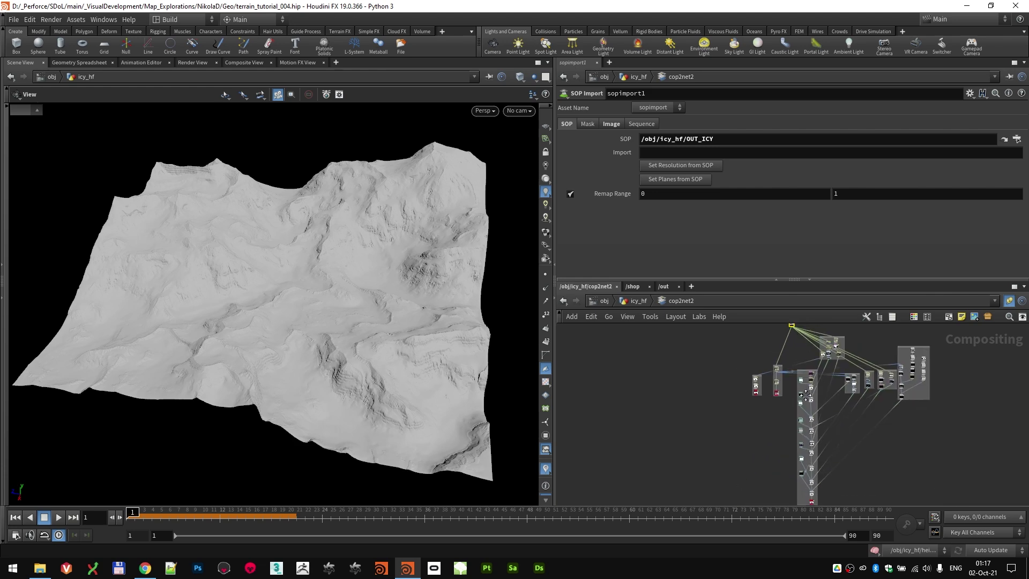
scroll(762, 373, "up", 8)
scroll(806, 371, "up", 4)
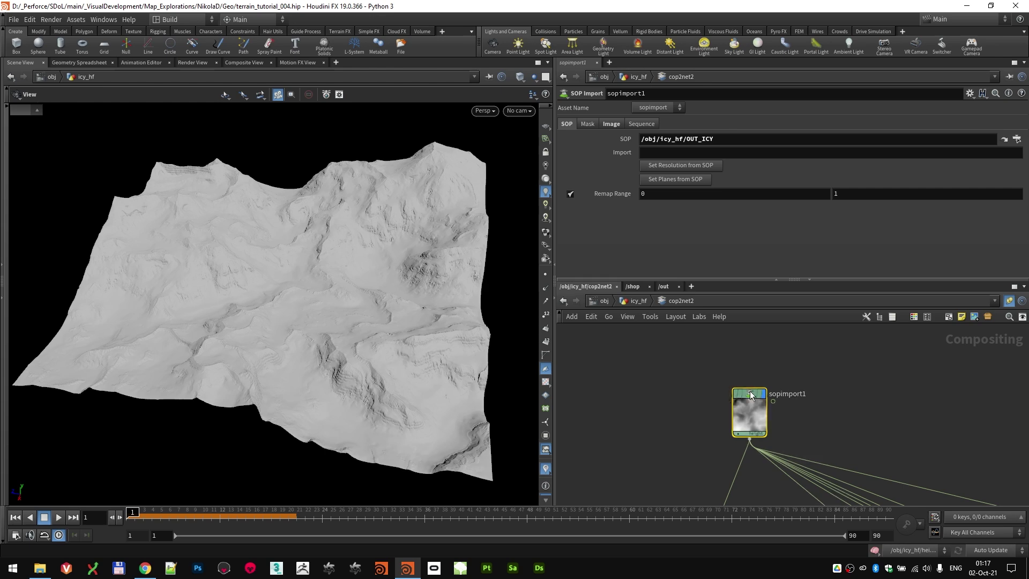
Step: Show the composite image of the sopimport1 node and list the planes it imports
left_click(247, 62)
scroll(384, 329, "up", 1)
mouse_move(764, 451)
scroll(764, 451, "up", 3)
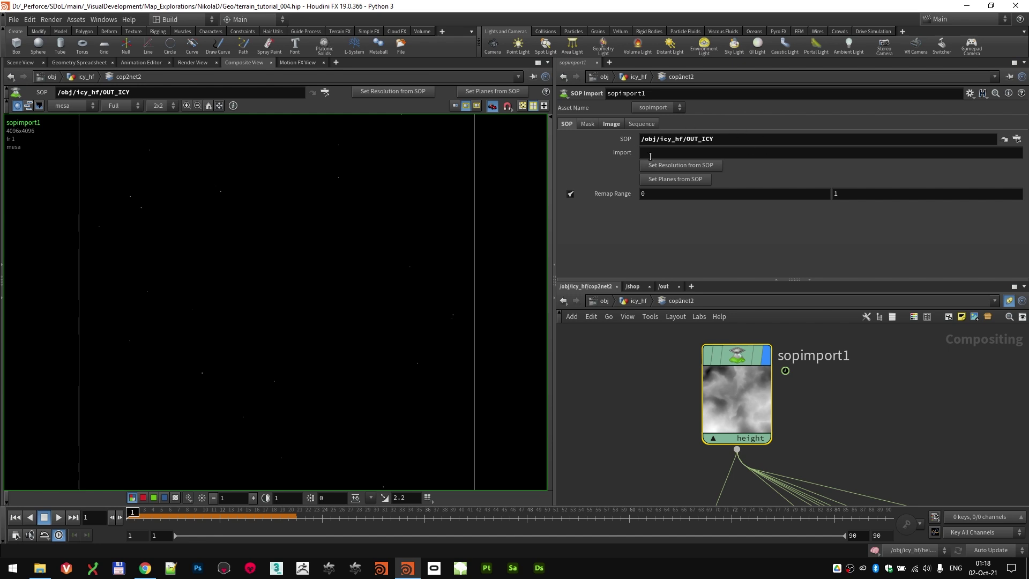
left_click(756, 439)
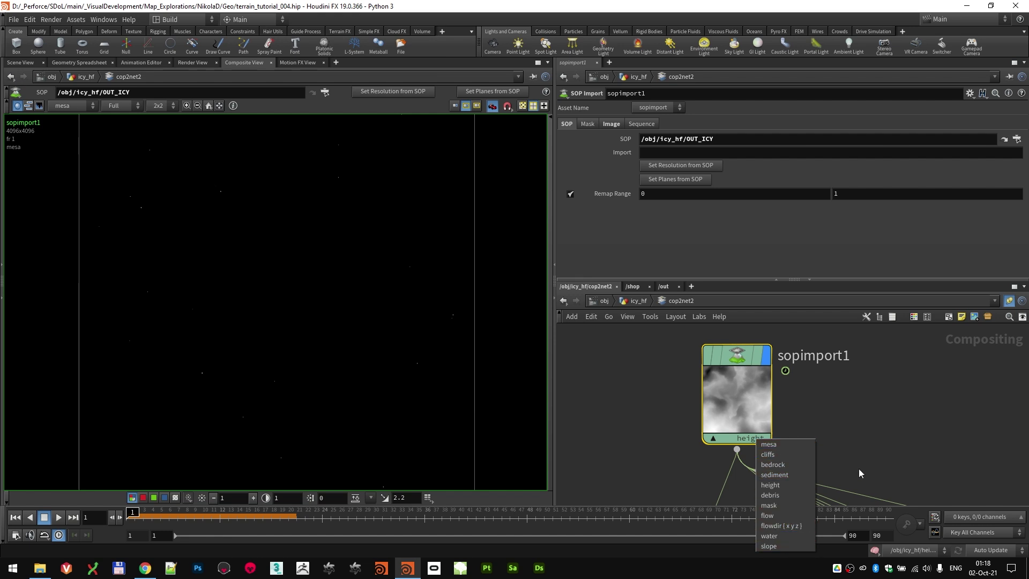
left_click(839, 493)
Step: Find the HEIGHT DISPLACEMENT group and display its delete1 node
scroll(898, 442, "down", 5)
middle_click_drag(885, 476, 861, 381)
middle_click_drag(862, 451, 860, 404)
scroll(828, 406, "down", 4)
mouse_move(828, 471)
middle_mouse_down()
mouse_move(826, 341)
mouse_move(826, 464)
middle_mouse_up()
scroll(796, 375, "up", 5)
scroll(777, 376, "up", 5)
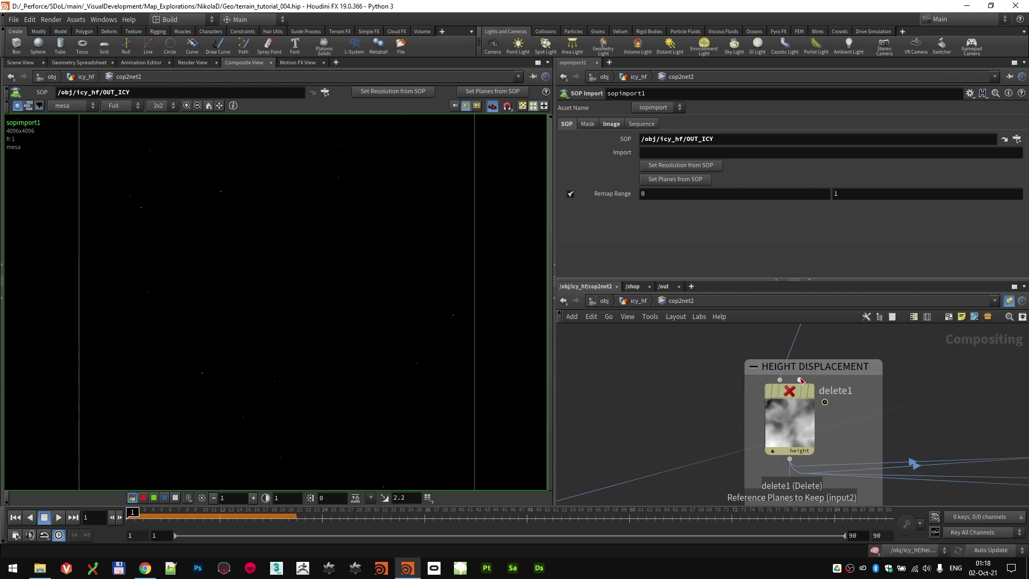
left_click(811, 394)
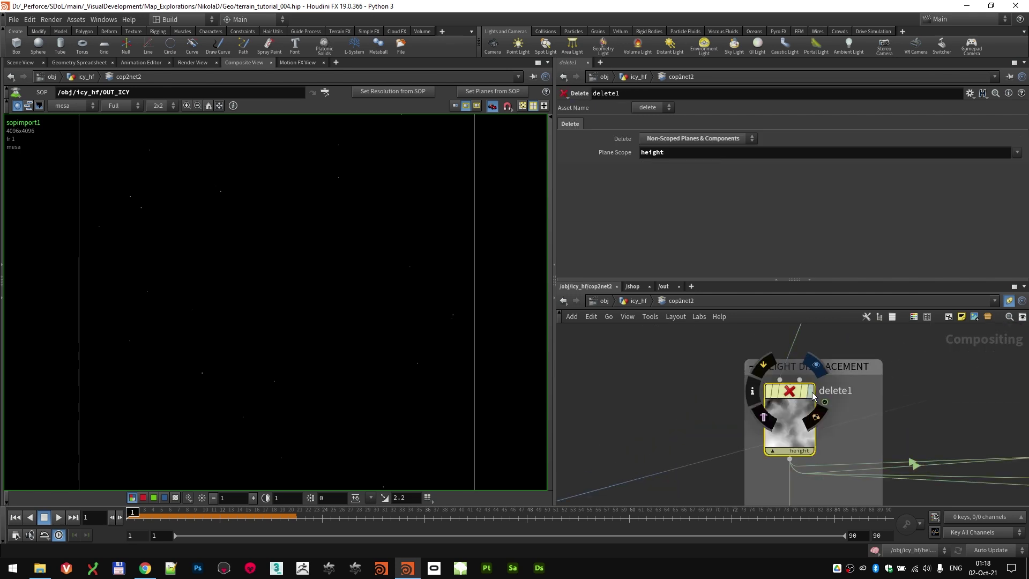
left_click(812, 393)
Step: Display the output of the rename3 and OUT_height nodes in the HEIGHT DISPLACEMENT group
scroll(700, 435, "down", 4)
middle_click_drag(705, 436, 694, 297)
left_click(766, 425)
middle_click_drag(872, 483, 871, 378)
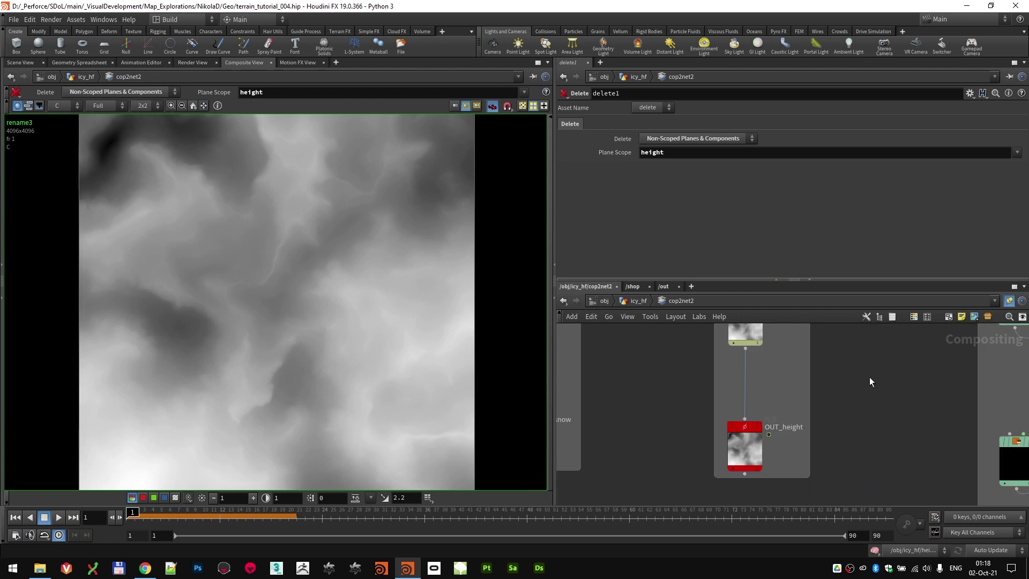
mouse_move(762, 431)
Step: Examine the SNOW LAYER node group beside the HEIGHT DISPLACEMENT group
scroll(698, 398, "down", 4)
middle_click_drag(690, 392, 689, 460)
scroll(690, 461, "down", 1)
scroll(691, 403, "up", 3)
scroll(833, 392, "down", 3)
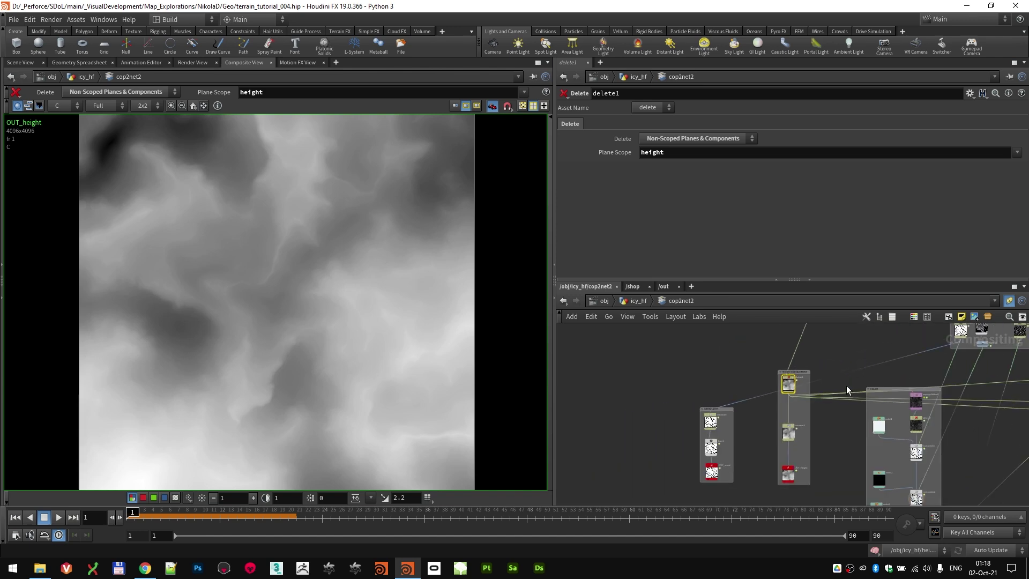
scroll(693, 416, "up", 5)
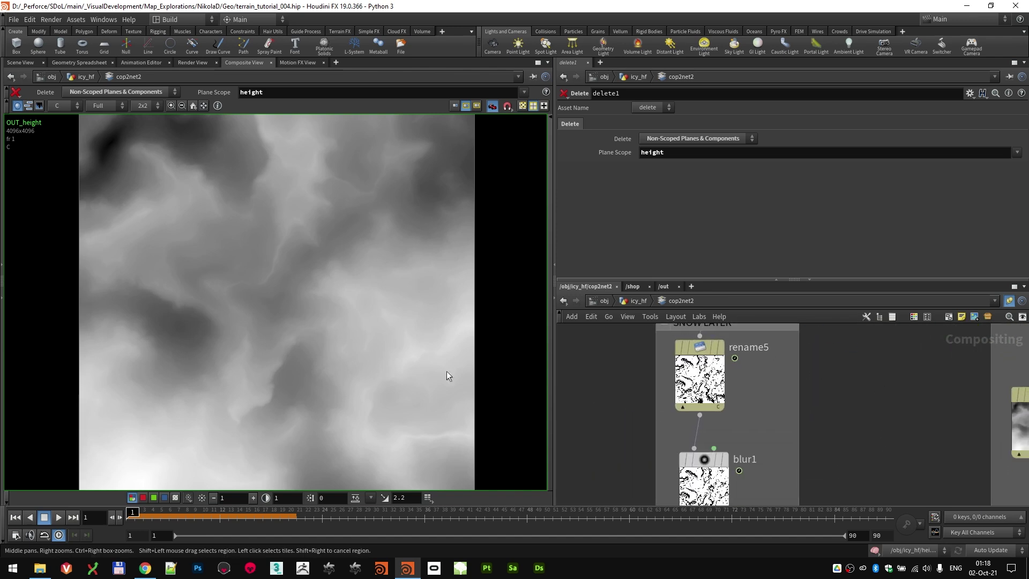
scroll(435, 378, "down", 5)
scroll(457, 381, "up", 2)
scroll(885, 422, "down", 5)
Step: Locate the delete7 node that isolates the slope plane and select it to view its settings
middle_click_drag(911, 404, 693, 435)
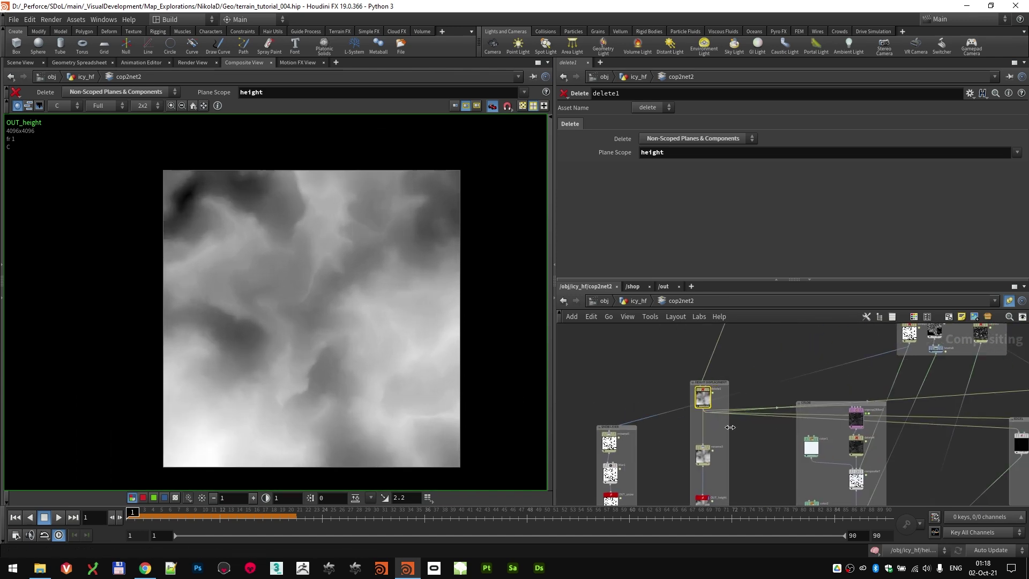
scroll(693, 436, "down", 5)
scroll(693, 425, "up", 5)
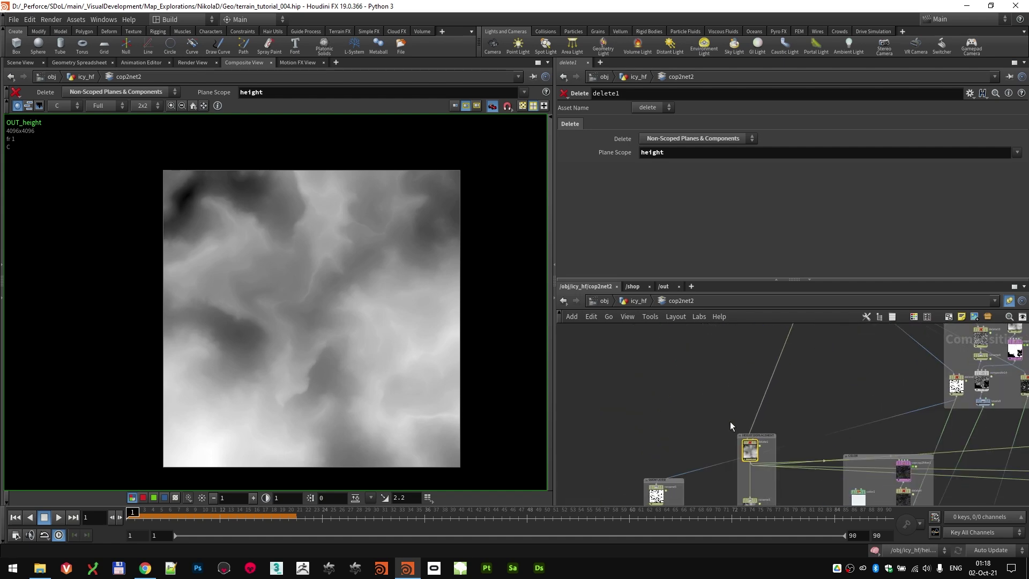
scroll(767, 397, "up", 5)
scroll(829, 384, "down", 5)
middle_click_drag(828, 385, 676, 459)
scroll(835, 367, "down", 2)
middle_click_drag(905, 333, 823, 399)
scroll(822, 399, "up", 5)
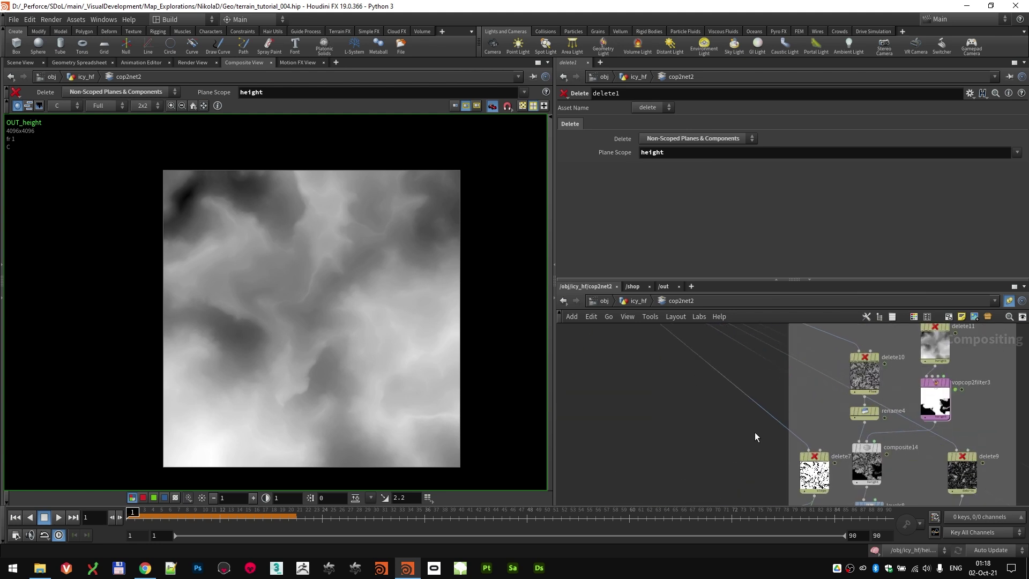
scroll(820, 447, "up", 3)
left_click(794, 454)
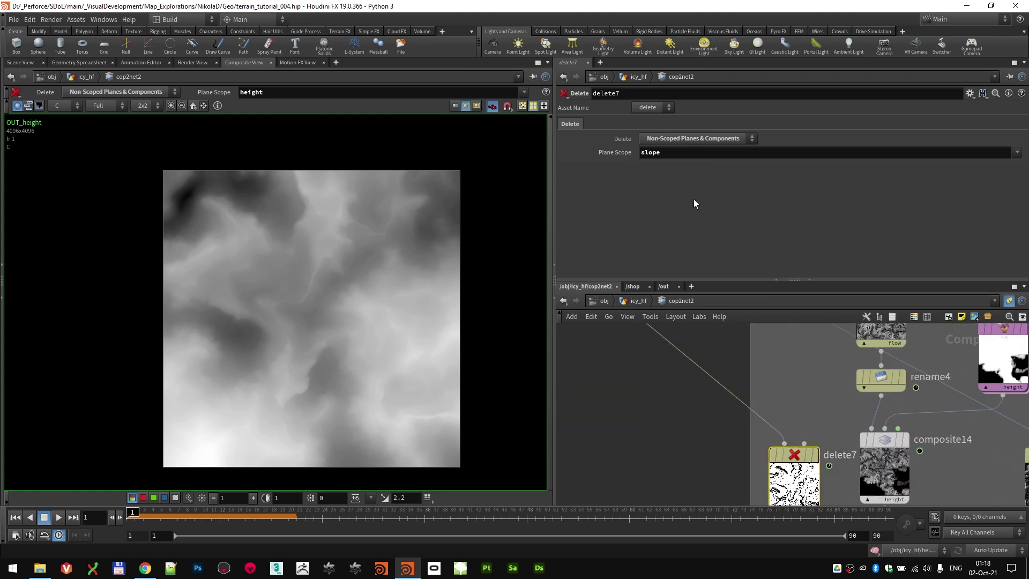
Step: Display the delete7 slope mask and examine its edges up close
middle_click_drag(684, 439, 697, 357)
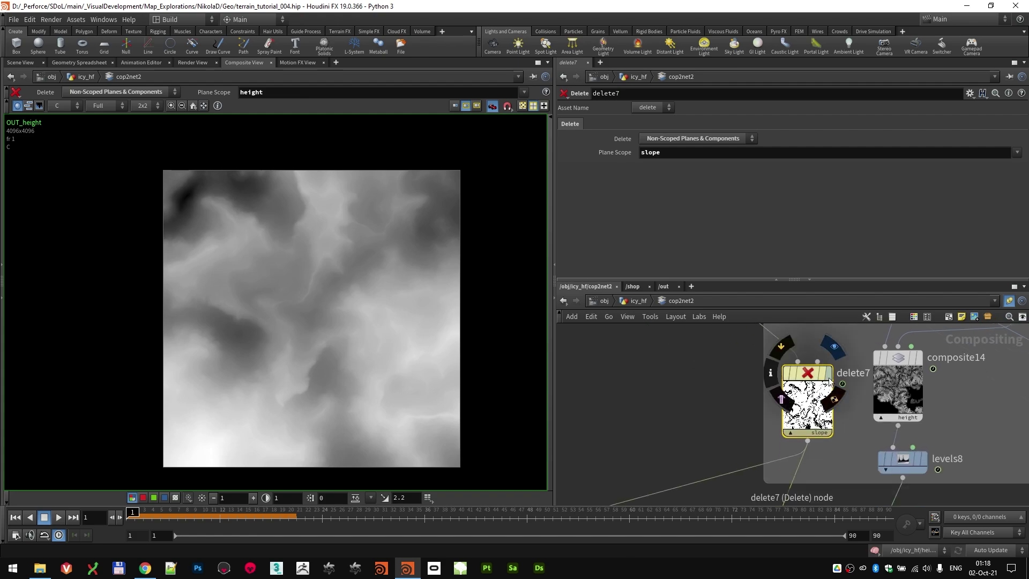
left_click(829, 376)
scroll(301, 326, "up", 6)
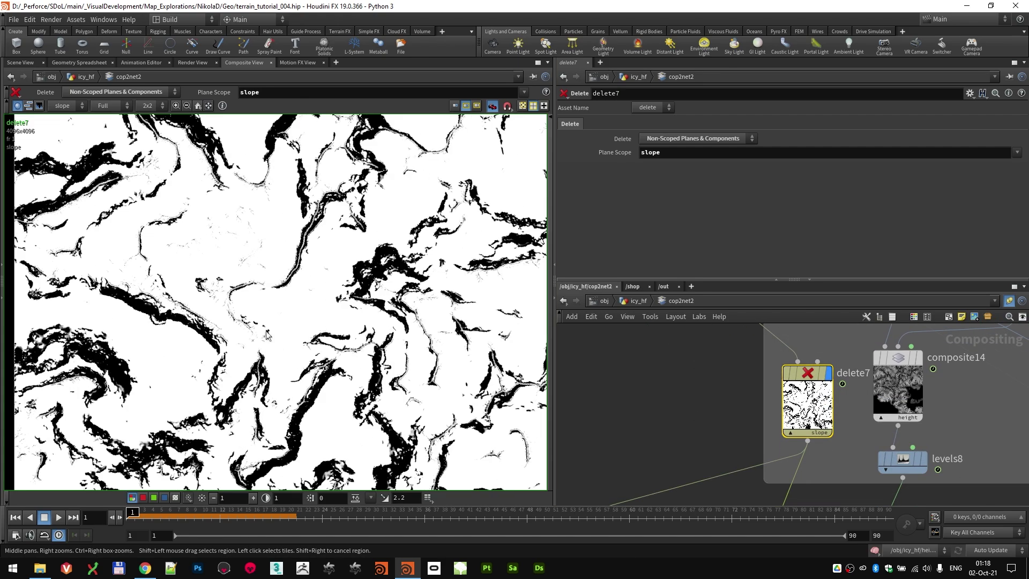
scroll(129, 311, "up", 4)
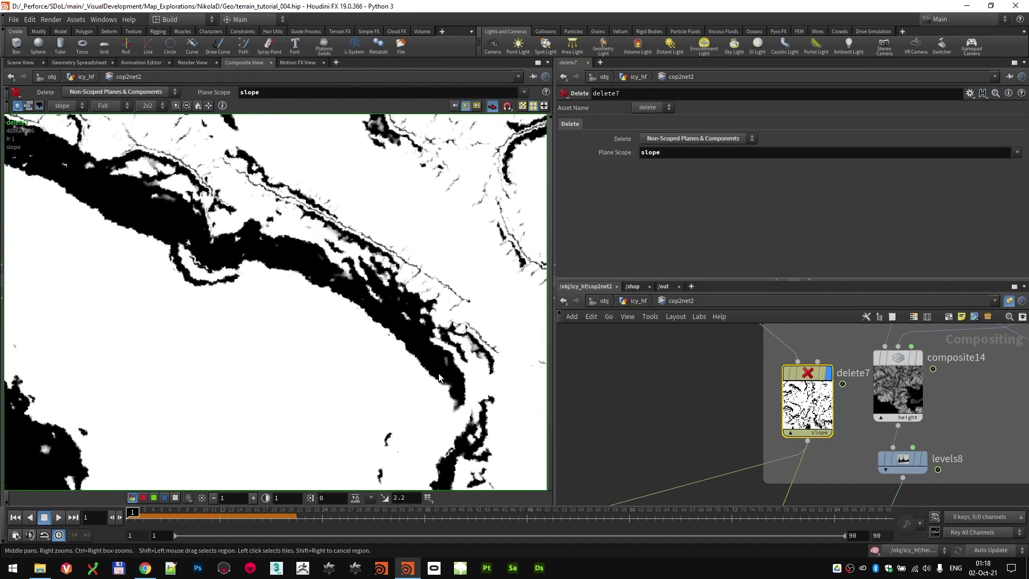
Step: Return to the SNOW LAYER group and display its rename5 node
scroll(712, 415, "down", 5)
middle_click_drag(711, 414, 960, 346)
scroll(967, 343, "down", 2)
scroll(812, 420, "up", 7)
left_click(750, 353)
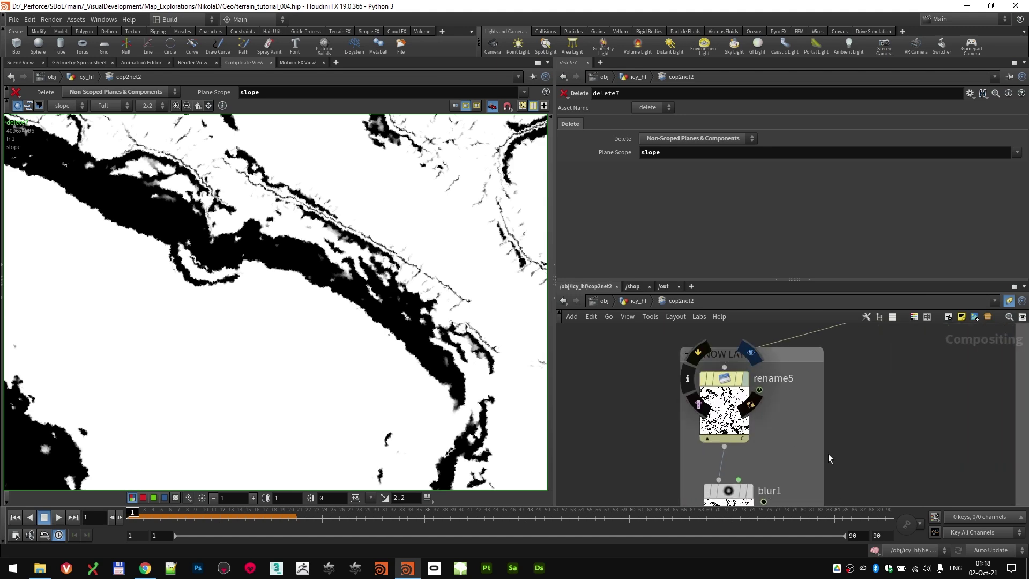
Step: Display the blur1 node of the SNOW LAYER group and inspect the mask edges up close
middle_click_drag(827, 455, 831, 344)
scroll(764, 381, "up", 2)
left_click(757, 375)
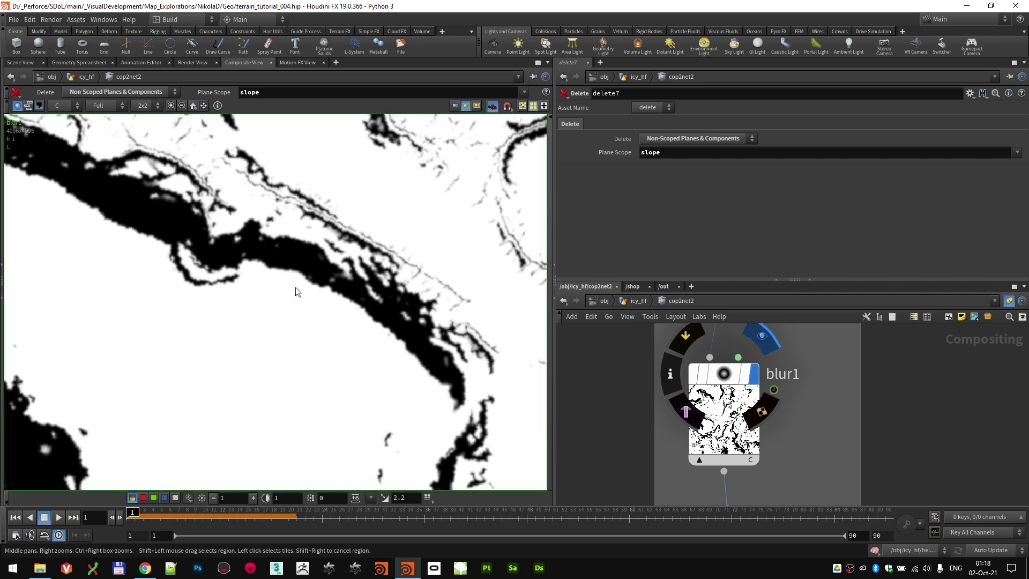
scroll(297, 286, "up", 4)
Step: Compare the snow mask before and after blurring by displaying rename5 and blur1 in turn
middle_click_drag(789, 349, 777, 429)
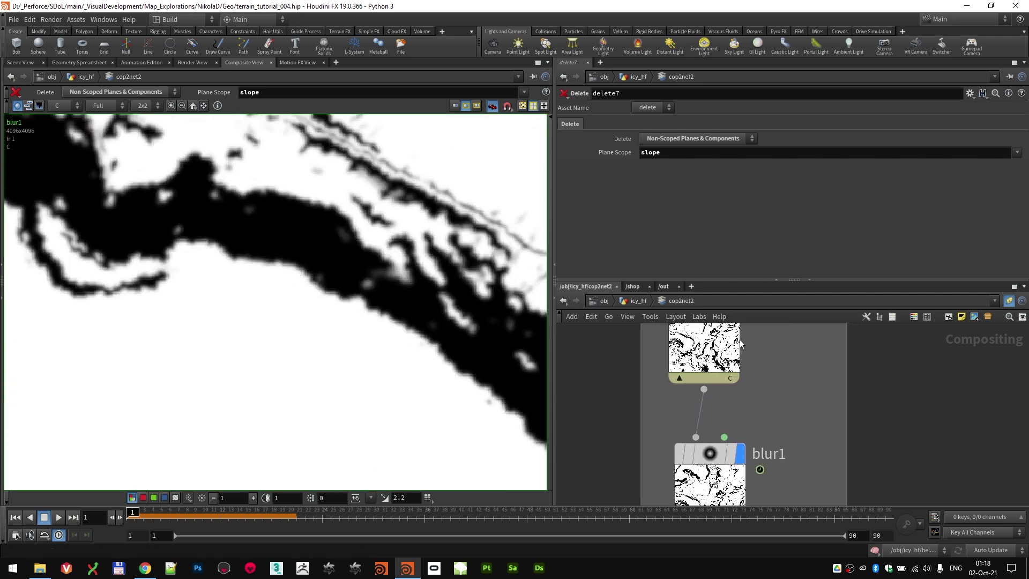
middle_click_drag(739, 343, 735, 419)
left_click(729, 370)
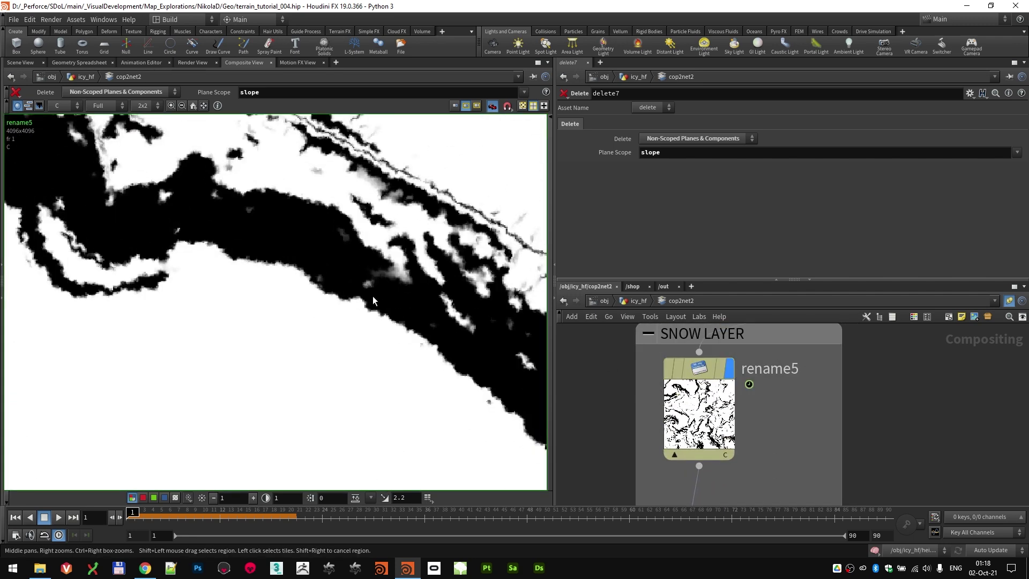
middle_click_drag(791, 444, 815, 308)
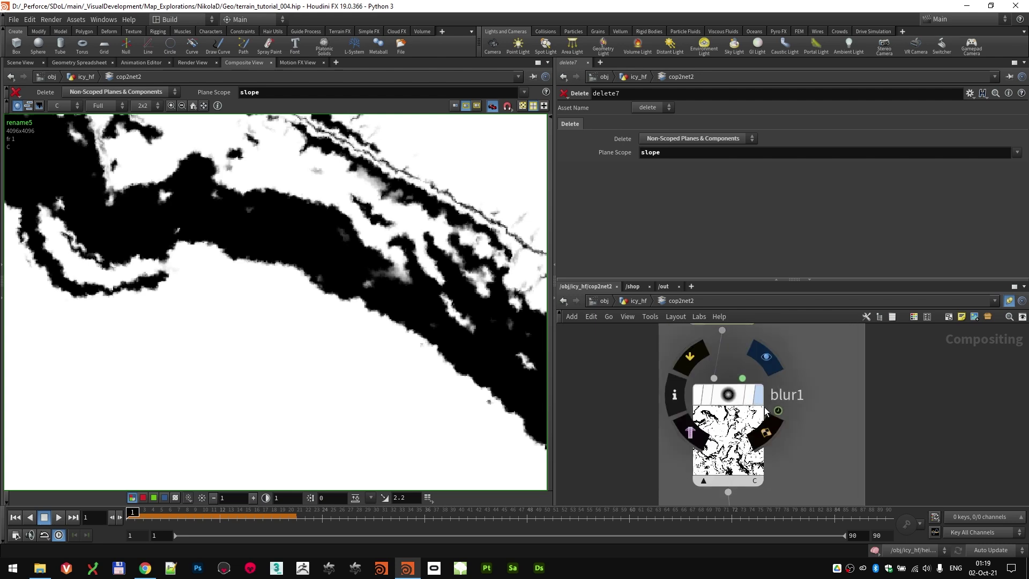
left_click(761, 401)
Step: Display the OUT_snow null and examine the whole snow mask
middle_click_drag(824, 461, 785, 442)
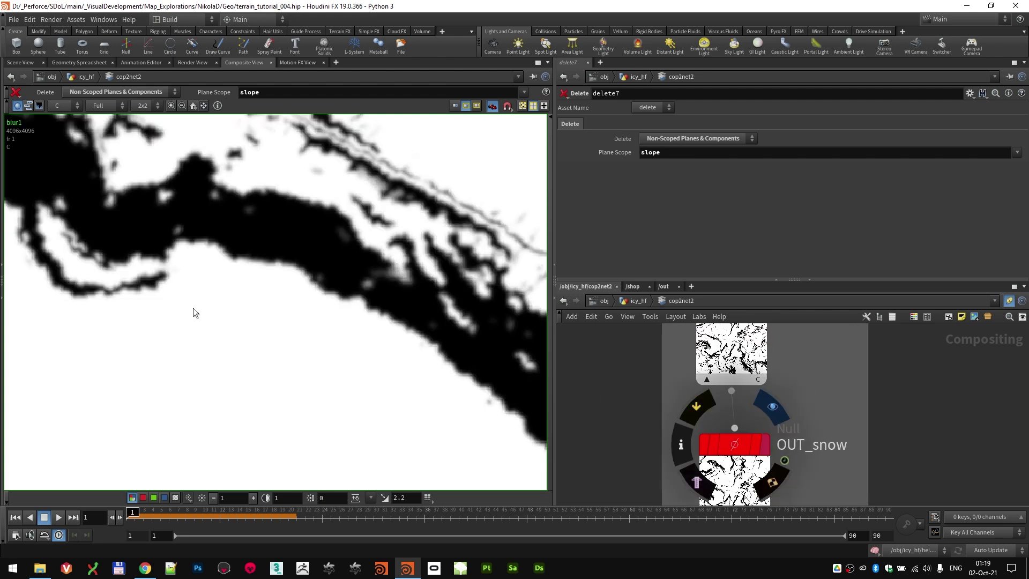
scroll(197, 317, "down", 10)
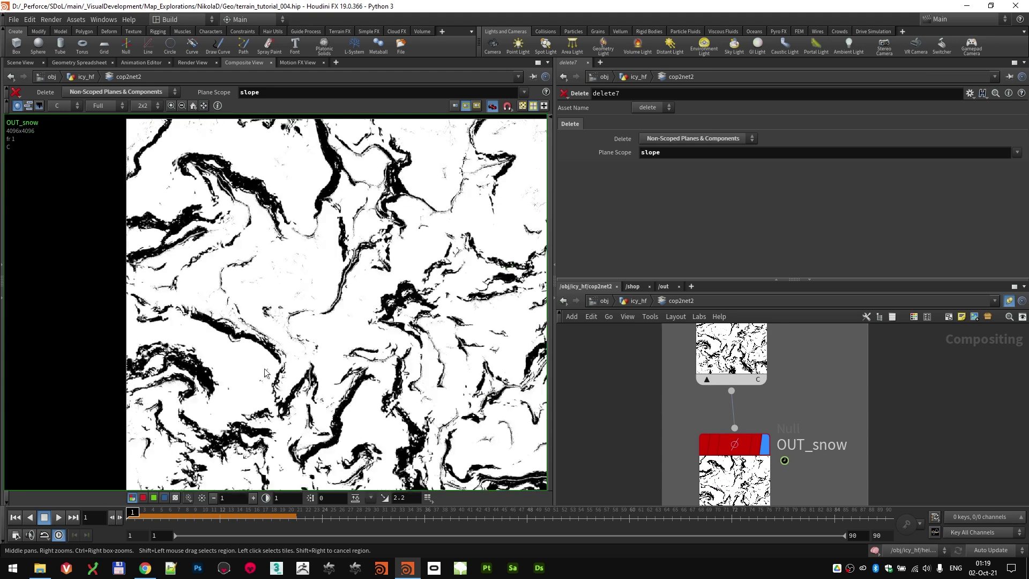
scroll(300, 359, "down", 8)
middle_click_drag(340, 380, 330, 334)
scroll(331, 333, "up", 5)
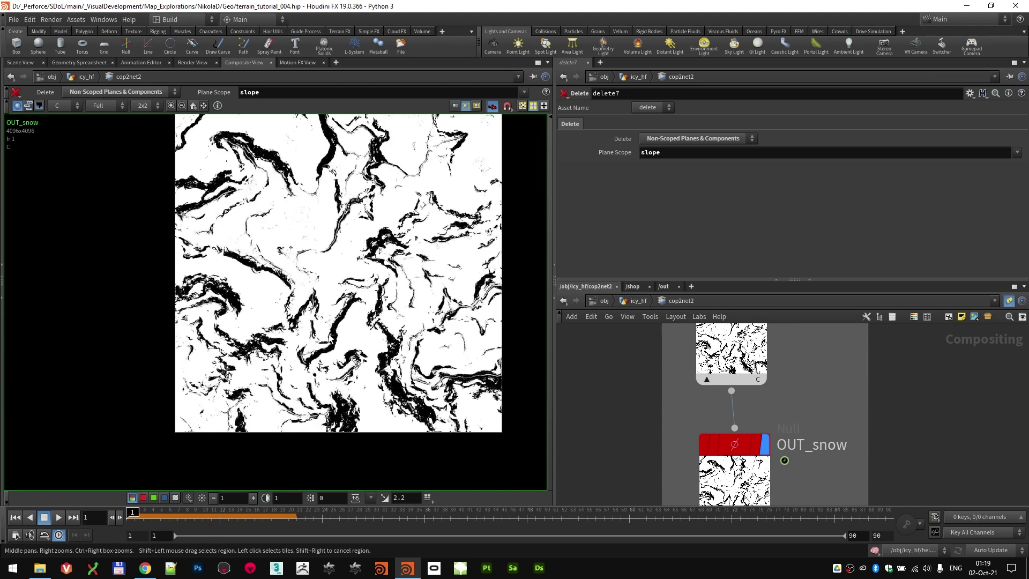
scroll(380, 247, "down", 1)
middle_click_drag(380, 248, 333, 285)
scroll(352, 297, "up", 1)
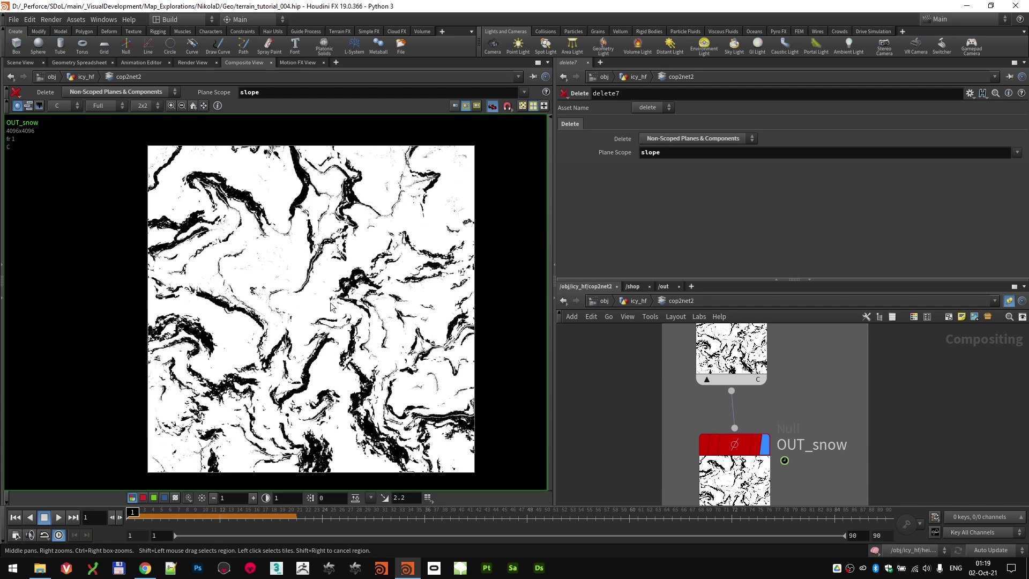
scroll(413, 312, "down", 2)
scroll(414, 313, "up", 1)
scroll(903, 440, "down", 9)
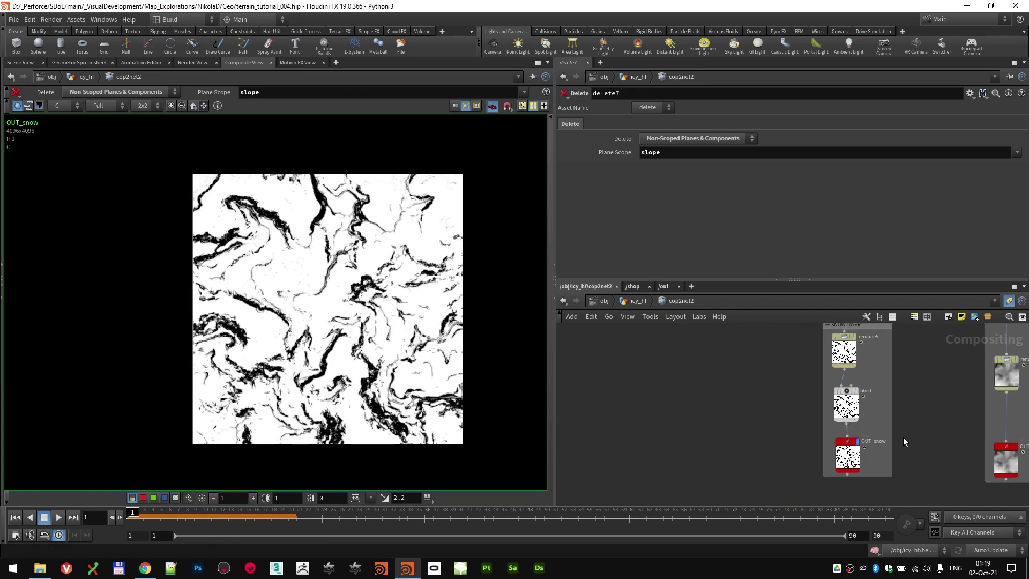
Step: Find the delete1 node in the HEIGHT DISPLACEMENT group and select it to view its plane scope
middle_click_drag(930, 395, 748, 408)
scroll(851, 360, "down", 4)
middle_click_drag(851, 360, 723, 331)
scroll(749, 398, "up", 5)
scroll(749, 398, "down", 6)
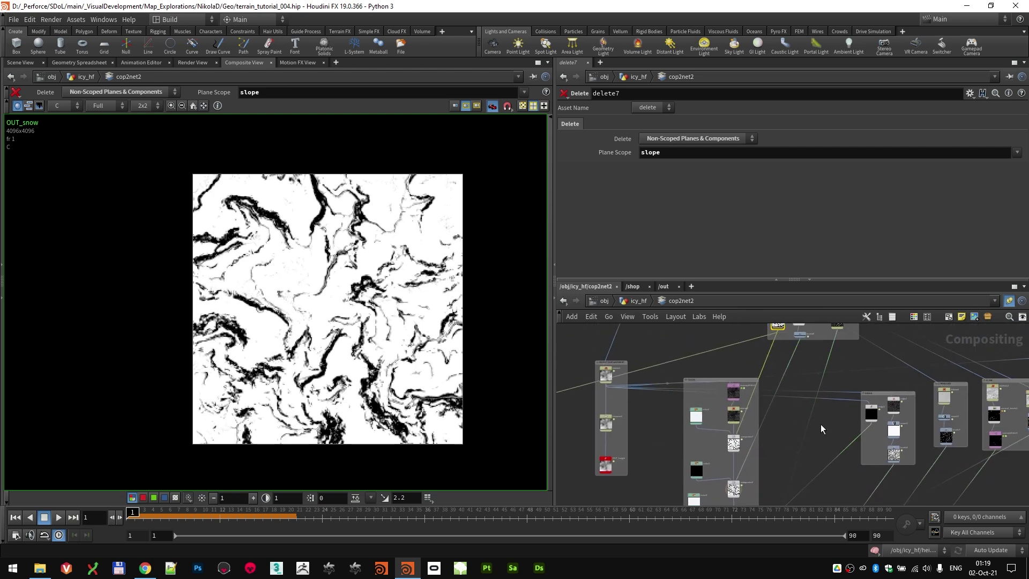
scroll(745, 401, "up", 8)
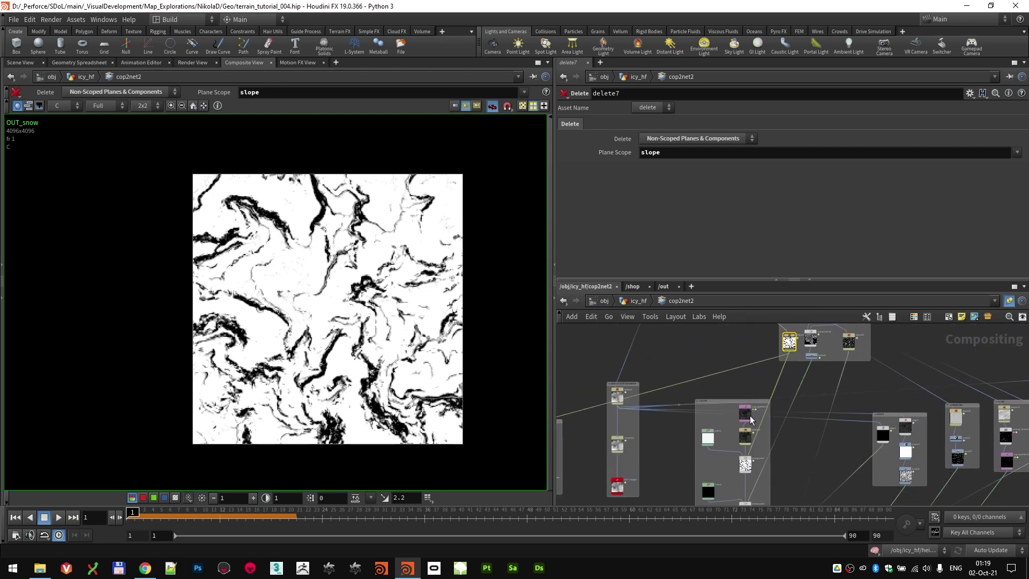
scroll(744, 402, "down", 3)
middle_click_drag(649, 385, 864, 414)
scroll(645, 378, "up", 6)
left_click(650, 380)
Step: Display the vopcop2filter1 node in the COLOR group and examine its ramp-driven strata pattern
middle_click_drag(1013, 454, 713, 397)
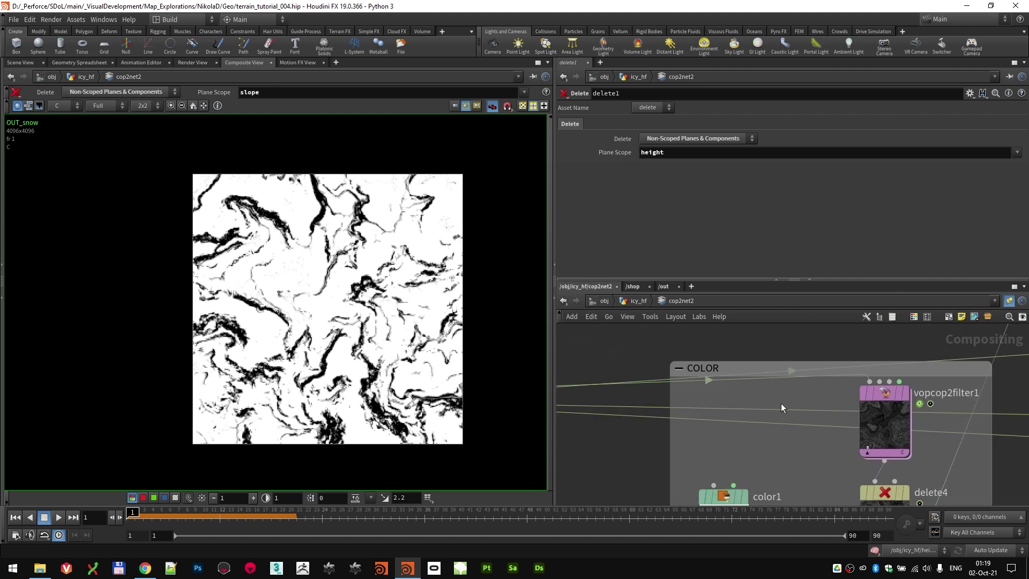
middle_click_drag(881, 397, 744, 386)
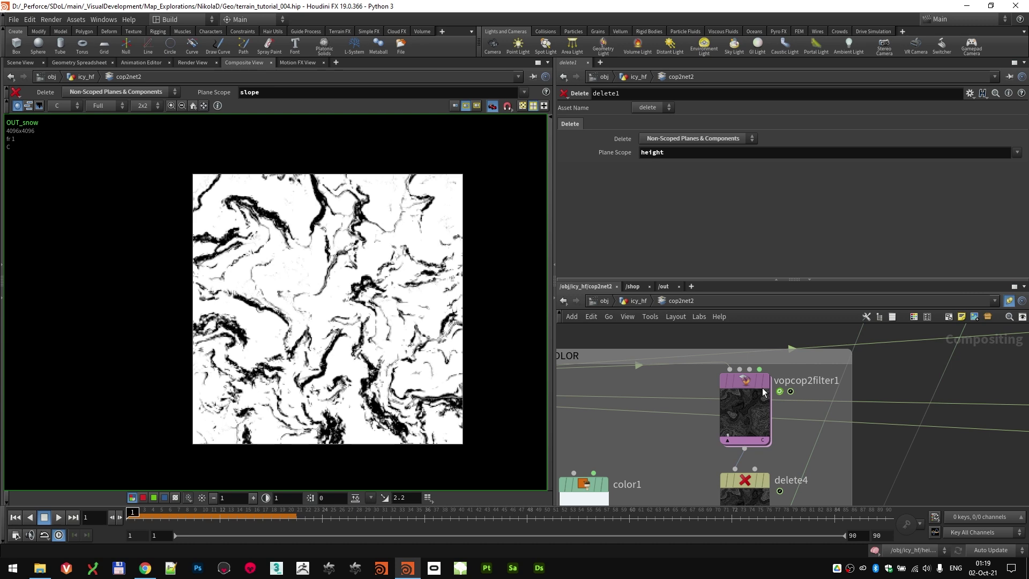
left_click(767, 383)
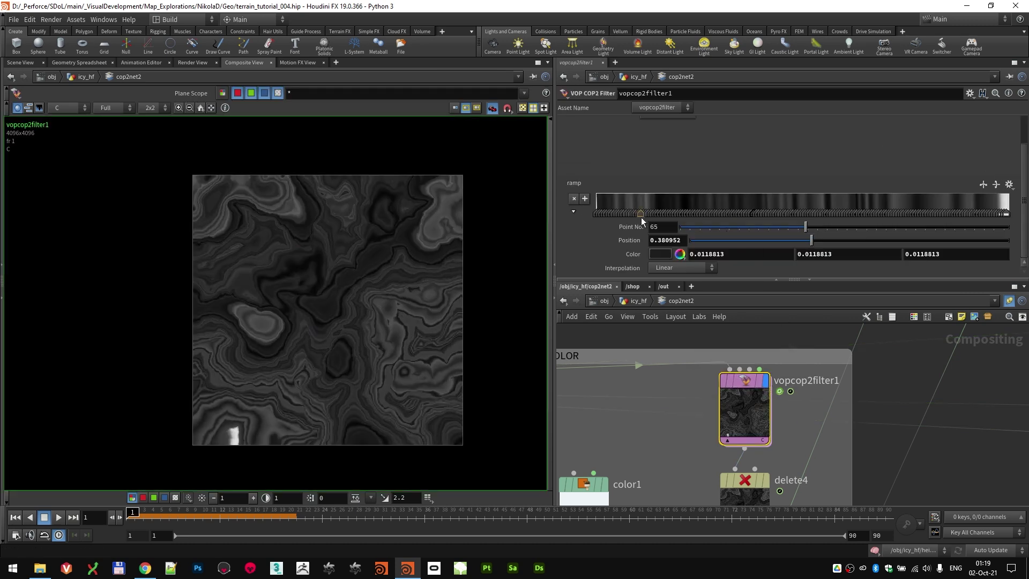
scroll(324, 349, "up", 1)
scroll(478, 360, "up", 1)
scroll(397, 344, "up", 3)
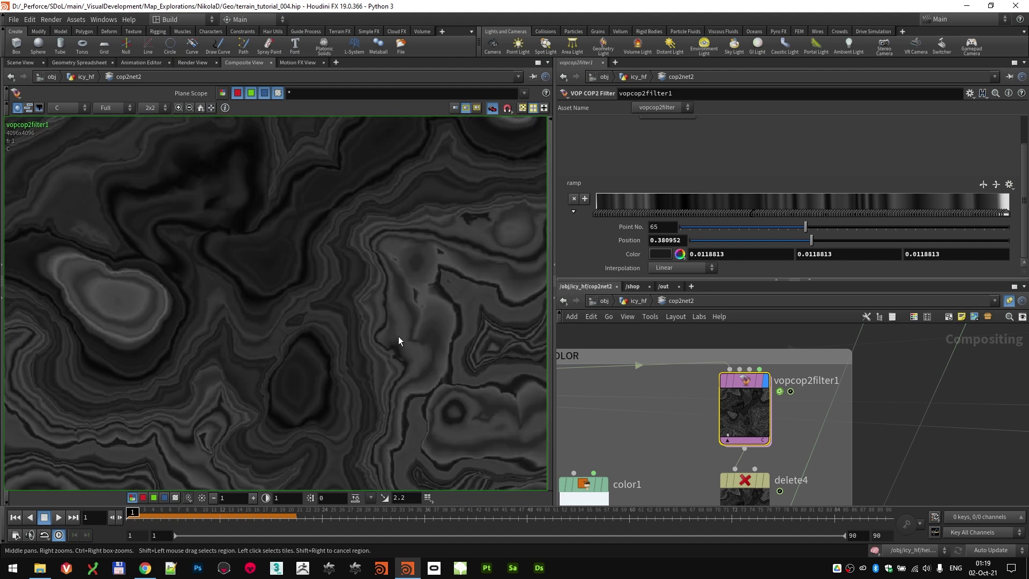
scroll(274, 287, "up", 2)
scroll(274, 288, "down", 4)
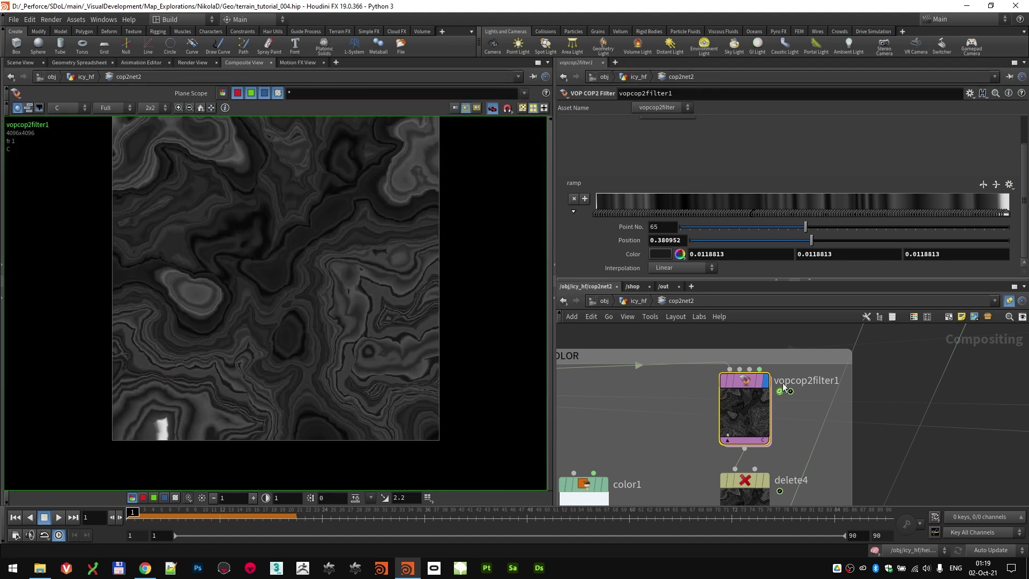
Step: Display and select the delete4 node below vopcop2filter1 to view its plane scope
scroll(873, 452, "down", 1)
scroll(872, 452, "down", 3)
middle_click_drag(873, 452, 861, 407)
scroll(809, 431, "up", 4)
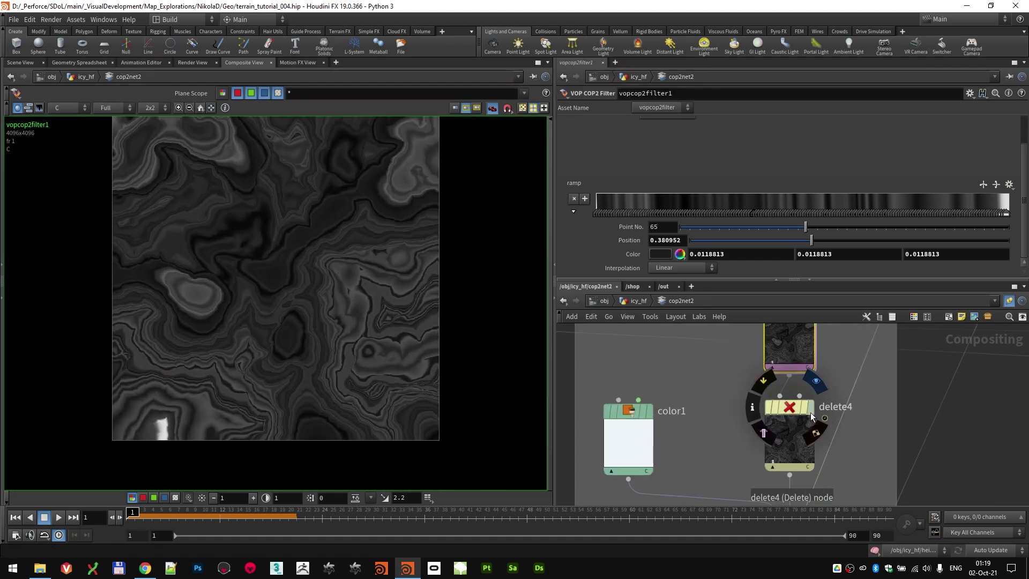
left_click(811, 416)
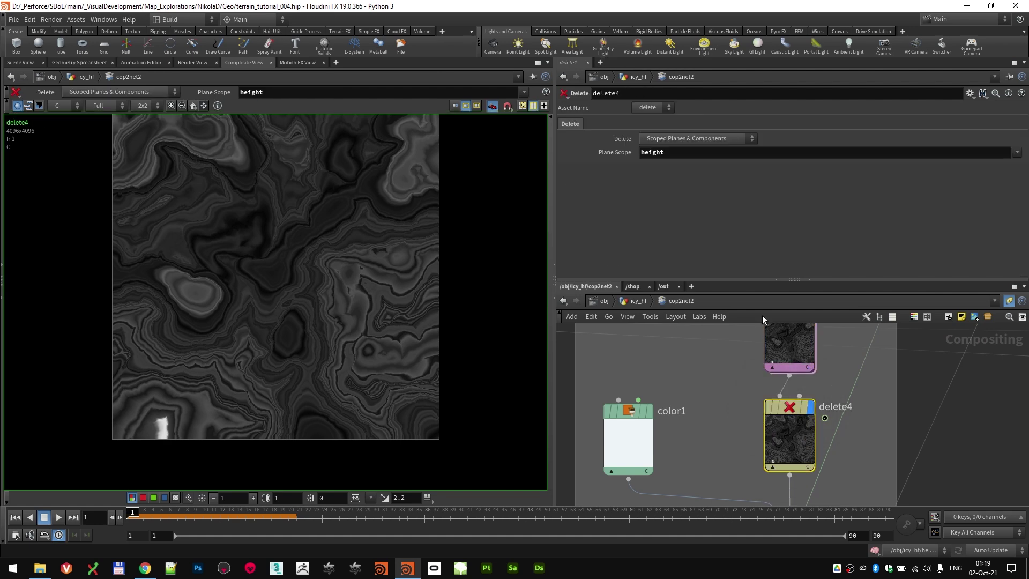
Step: Display the composite7 node below delete4 and examine its snow and rock color result up close
scroll(722, 412, "down", 2)
middle_click_drag(729, 445, 712, 396)
scroll(742, 430, "up", 1)
mouse_move(761, 426)
scroll(360, 317, "up", 1)
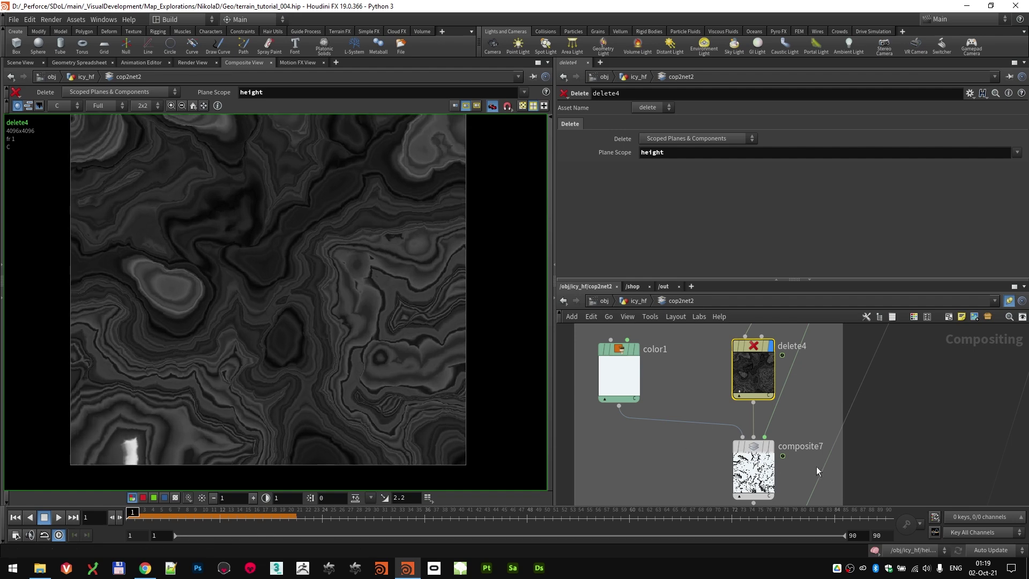
left_click(772, 447)
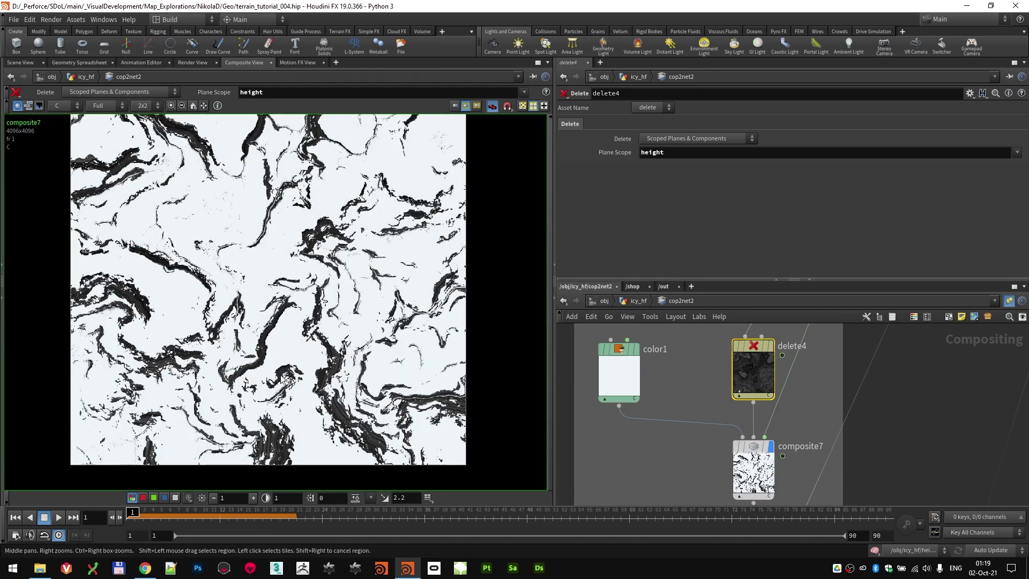
scroll(303, 375, "up", 5)
Step: Select the delete7 node in the IMPORTED MASKS group to view its plane scope
scroll(771, 450, "down", 4)
middle_click_drag(798, 402, 761, 507)
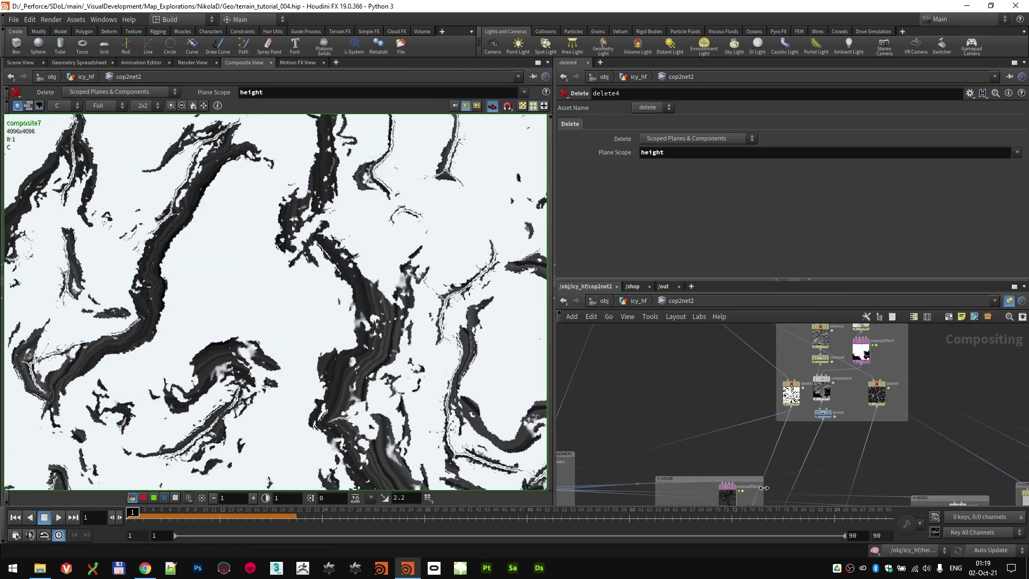
scroll(801, 402, "up", 4)
left_click(794, 407)
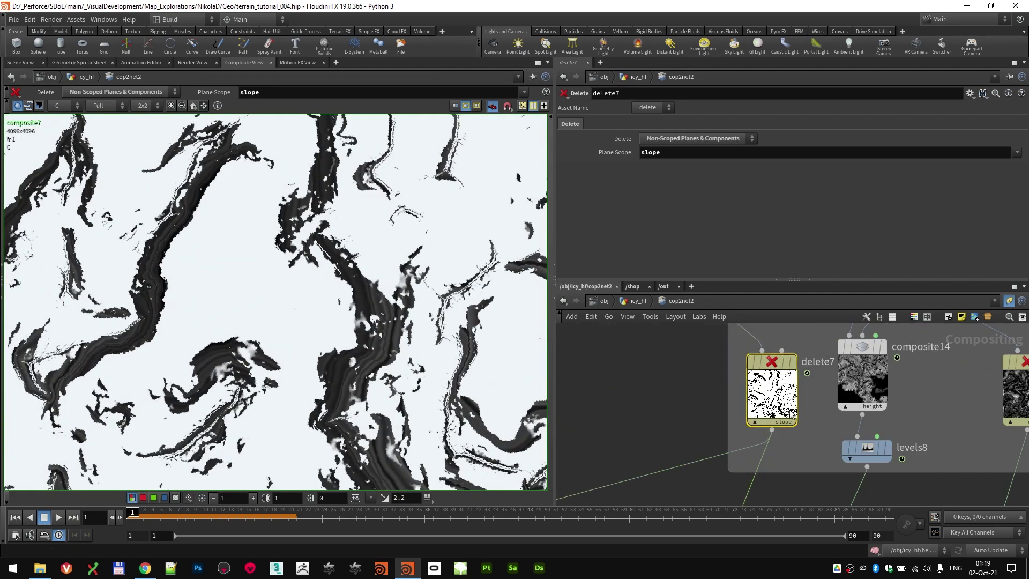
Step: Inspect the color1 node's color values and composite7's composite settings in the COLOR group
scroll(802, 414, "down", 5)
left_click_drag(802, 417, 844, 337)
middle_click_drag(776, 445, 788, 370)
scroll(747, 386, "up", 3)
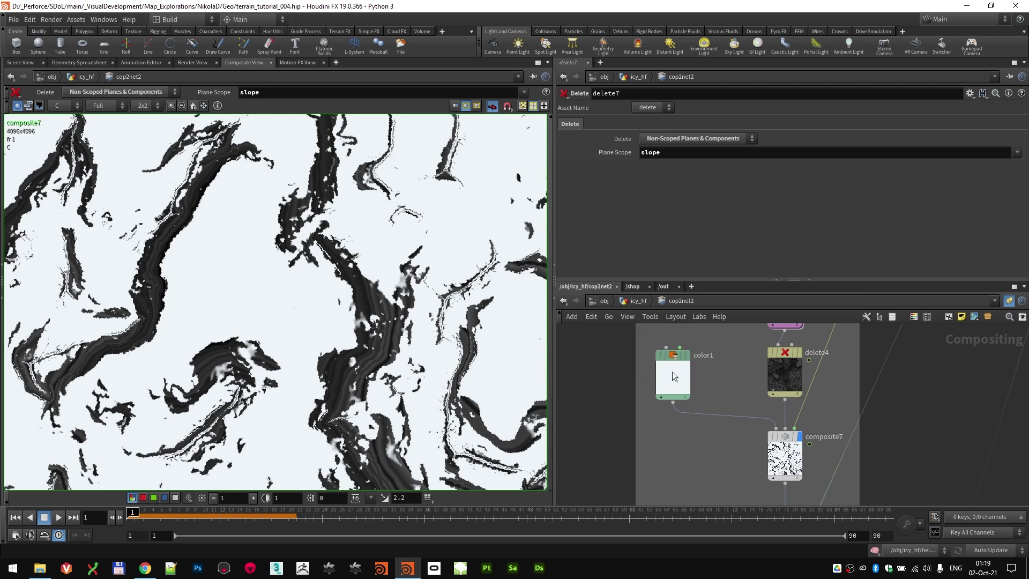
left_click(674, 376)
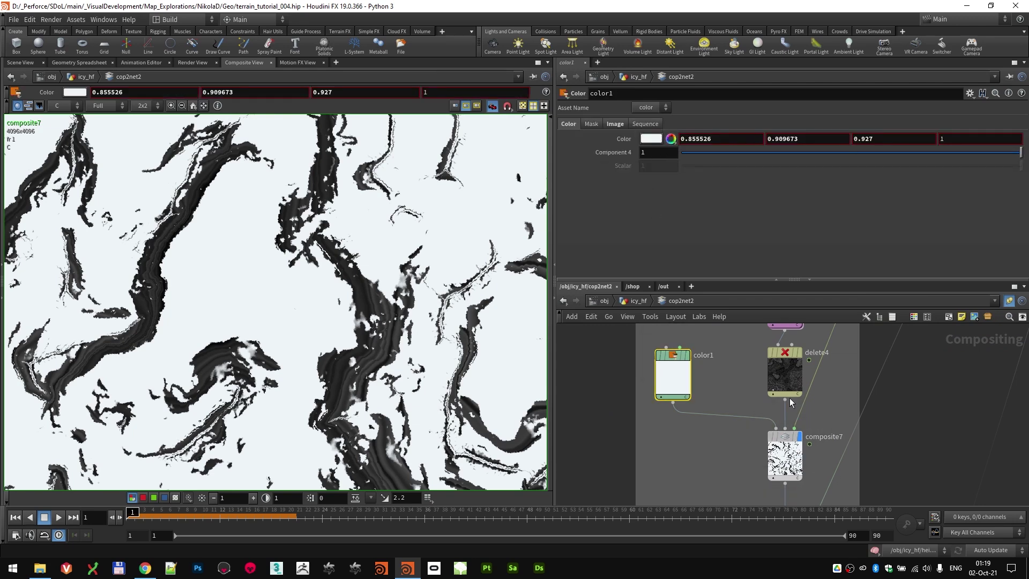
left_click(785, 456)
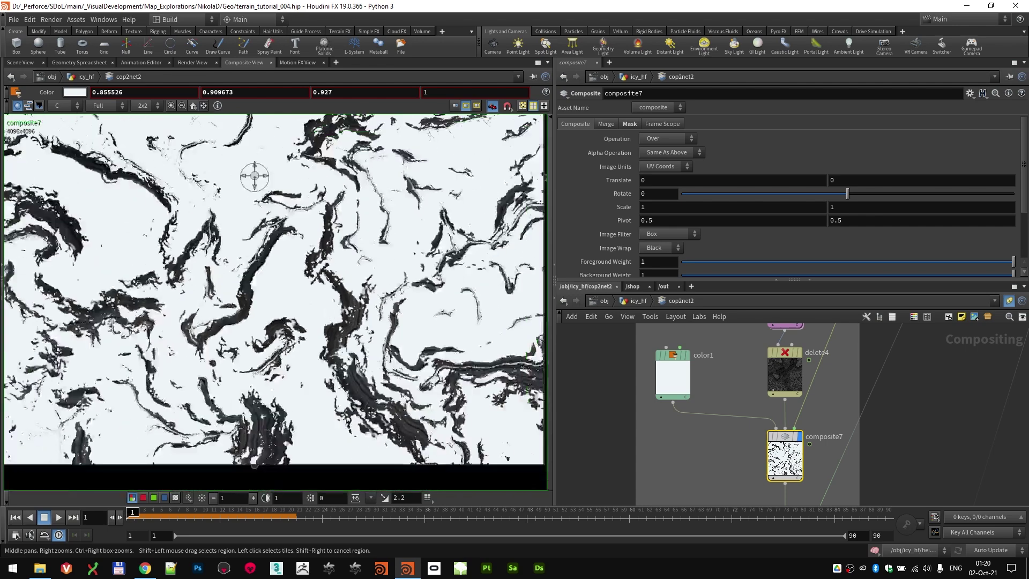
Step: Examine the composite7 image alongside the vopcop2filter1 and delete4 nodes that feed it
middle_click_drag(750, 350, 734, 418)
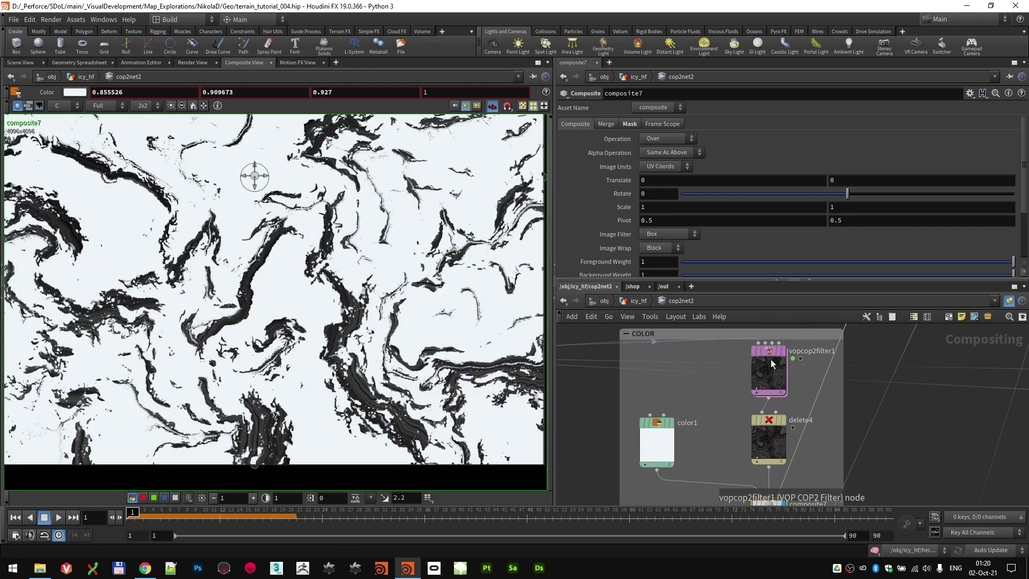
scroll(245, 282, "down", 3)
scroll(241, 266, "up", 3)
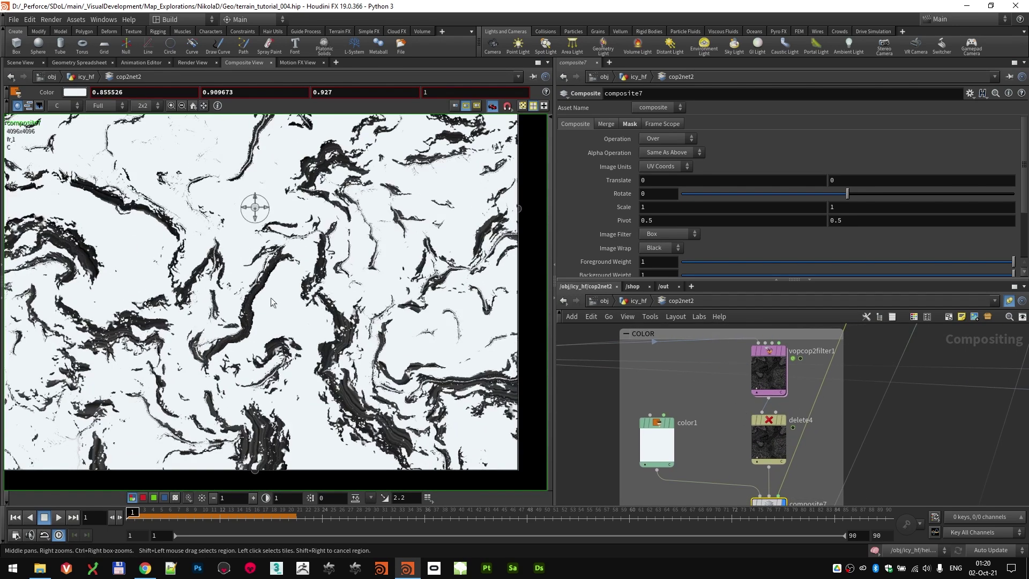
scroll(275, 300, "down", 2)
Step: Find the color2 node below composite7 and view its color values
scroll(793, 420, "down", 2)
mouse_move(851, 451)
middle_mouse_down()
mouse_move(855, 352)
mouse_move(849, 452)
middle_mouse_up()
scroll(810, 430, "up", 2)
scroll(807, 418, "up", 2)
scroll(820, 381, "down", 2)
scroll(225, 280, "up", 2)
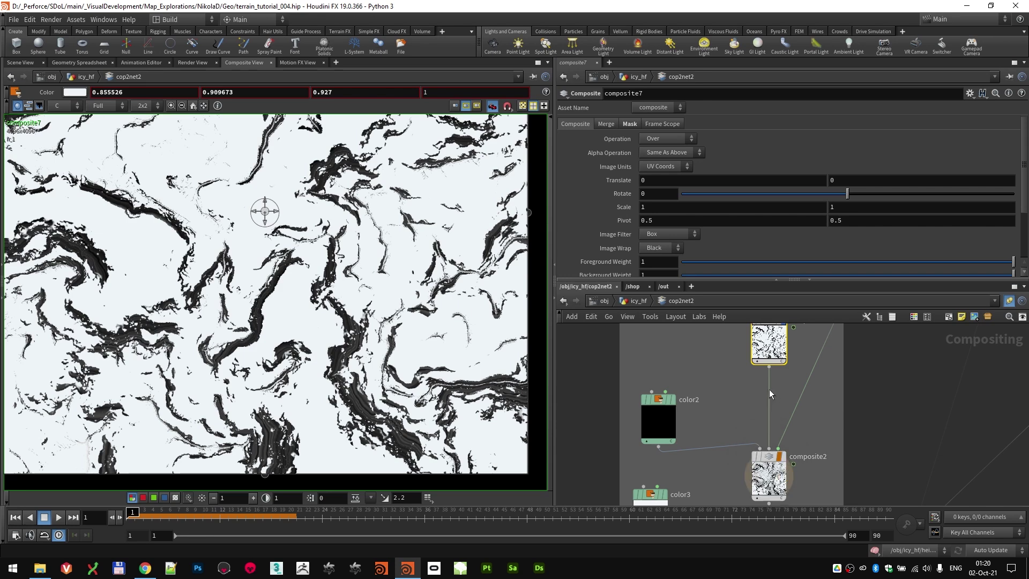
left_click(650, 409)
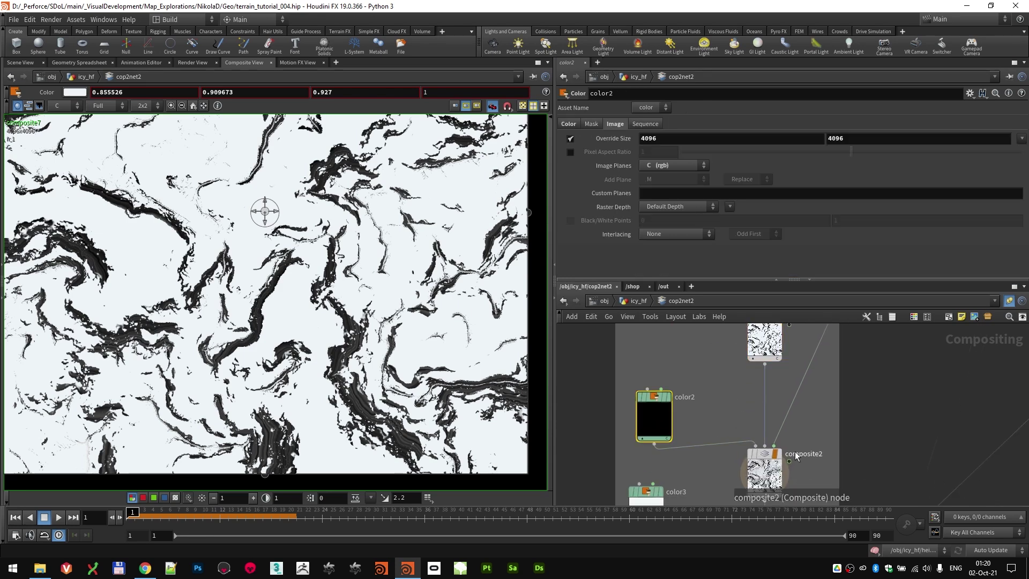
left_click(569, 124)
Step: Display the composite2 node and check its composite operation and mask settings
mouse_move(763, 456)
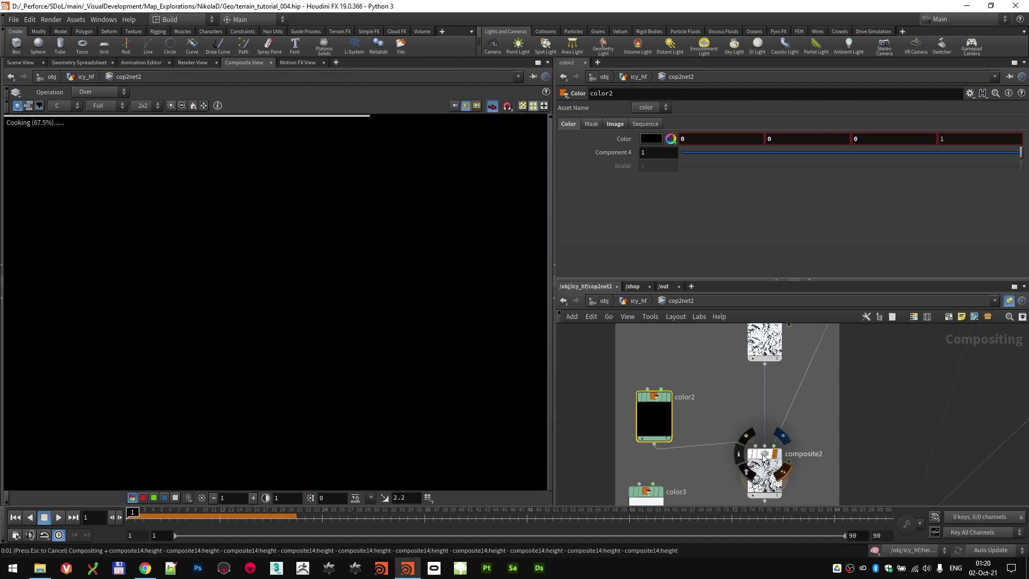
left_click(763, 456)
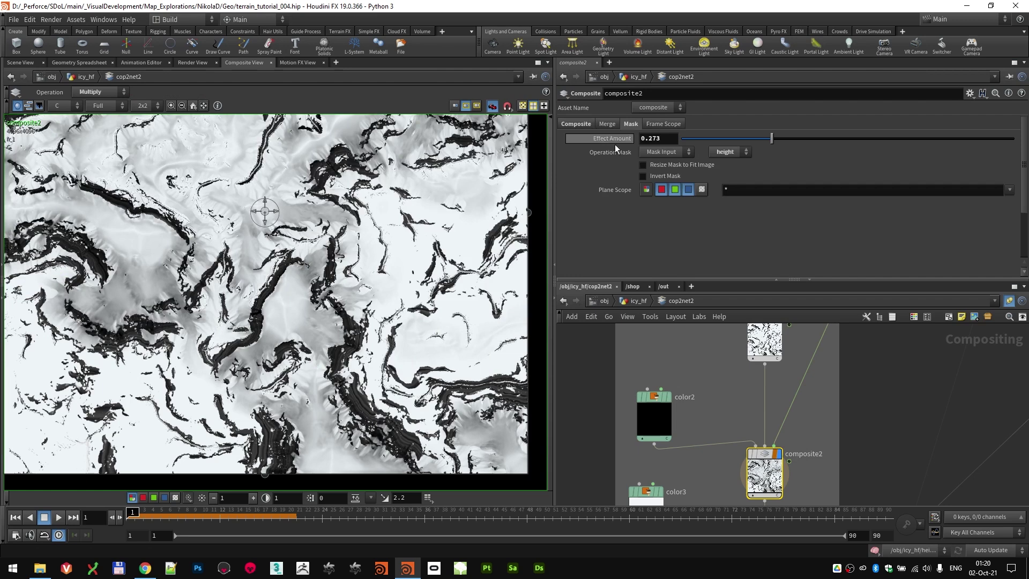
left_click(573, 126)
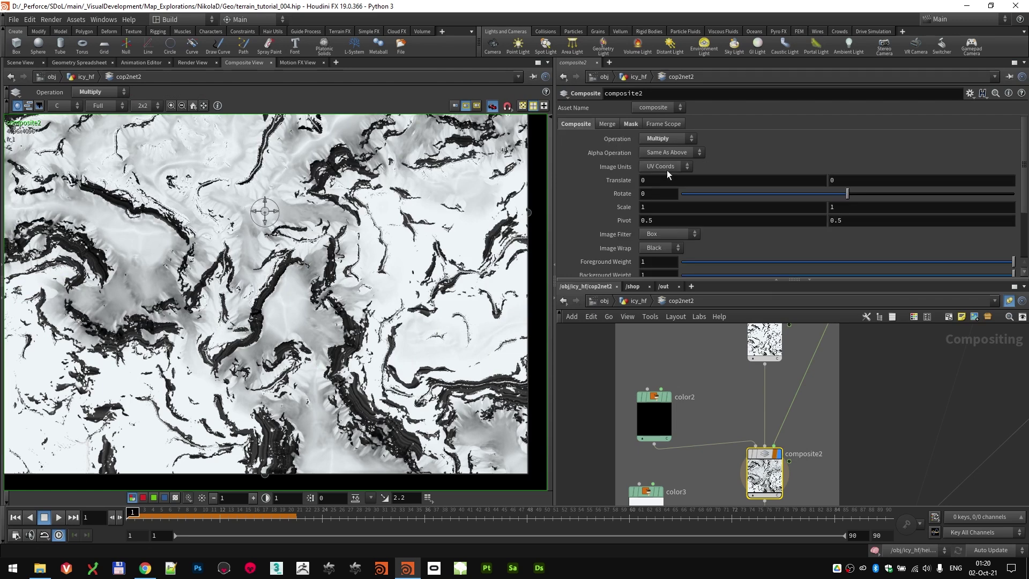
left_click(632, 126)
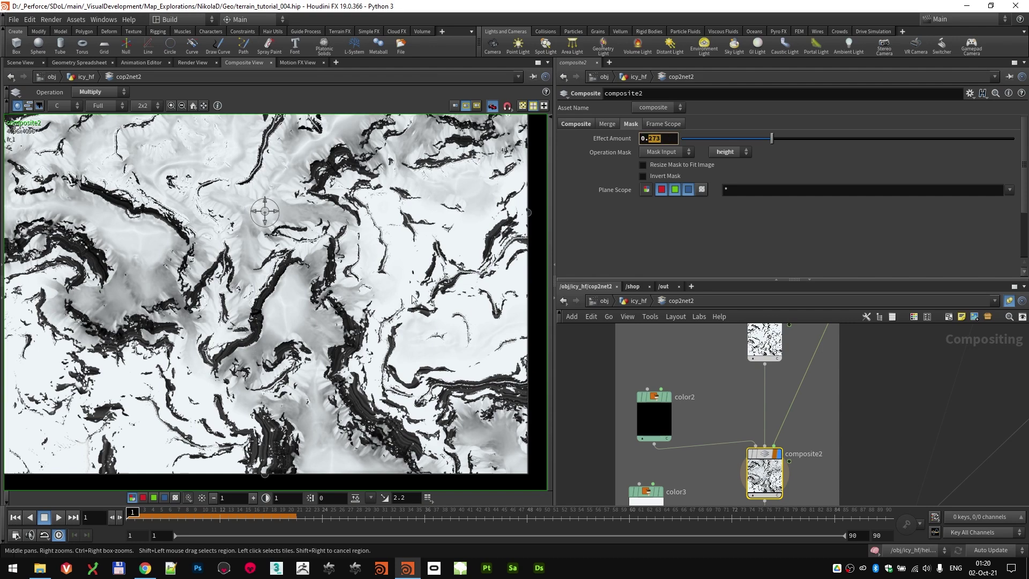
Step: Examine the whole shaded terrain image produced by composite2
scroll(134, 308, "down", 4)
scroll(247, 248, "up", 2)
middle_click_drag(247, 248, 254, 330)
scroll(254, 329, "down", 2)
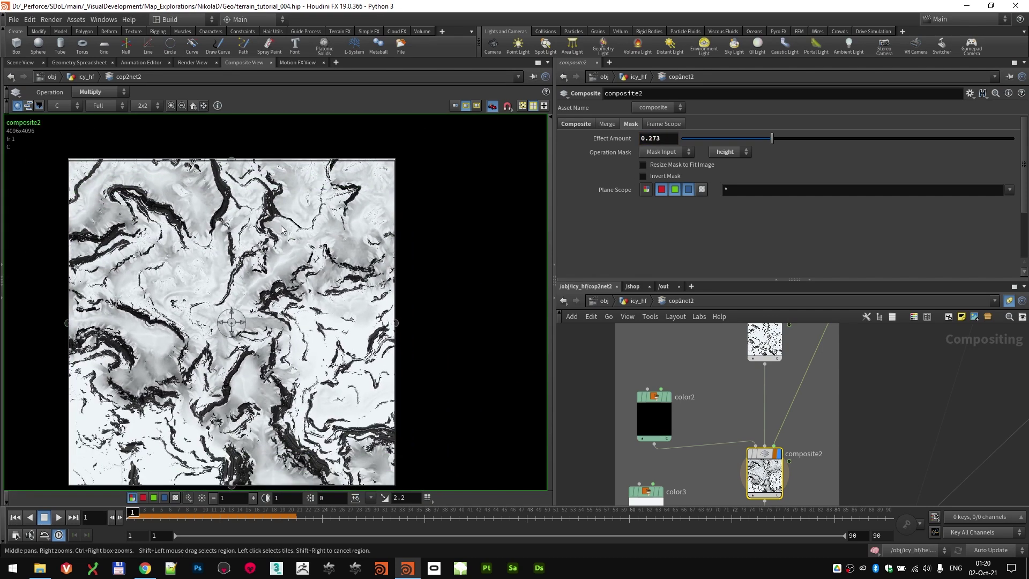
Step: Find the delete10 node in the IMPORTED MASKS group and select it to view its plane scope
scroll(787, 433, "down", 4)
middle_click_drag(813, 397, 787, 432)
scroll(787, 432, "up", 3)
scroll(886, 416, "down", 4)
middle_click_drag(879, 407, 775, 522)
scroll(815, 393, "up", 5)
scroll(839, 383, "down", 2)
left_click_drag(840, 382, 832, 480)
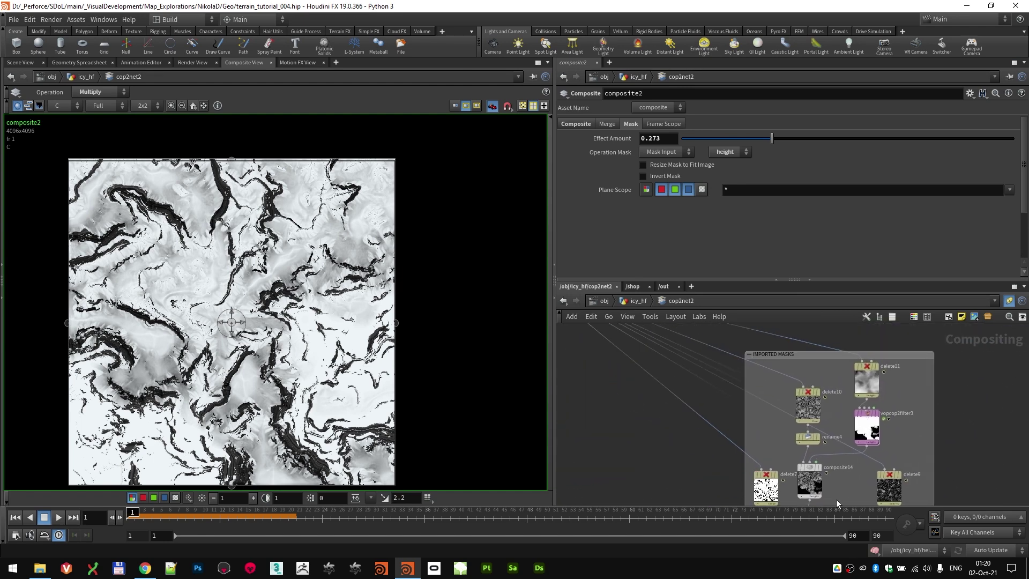
scroll(825, 396, "up", 5)
left_click(786, 392)
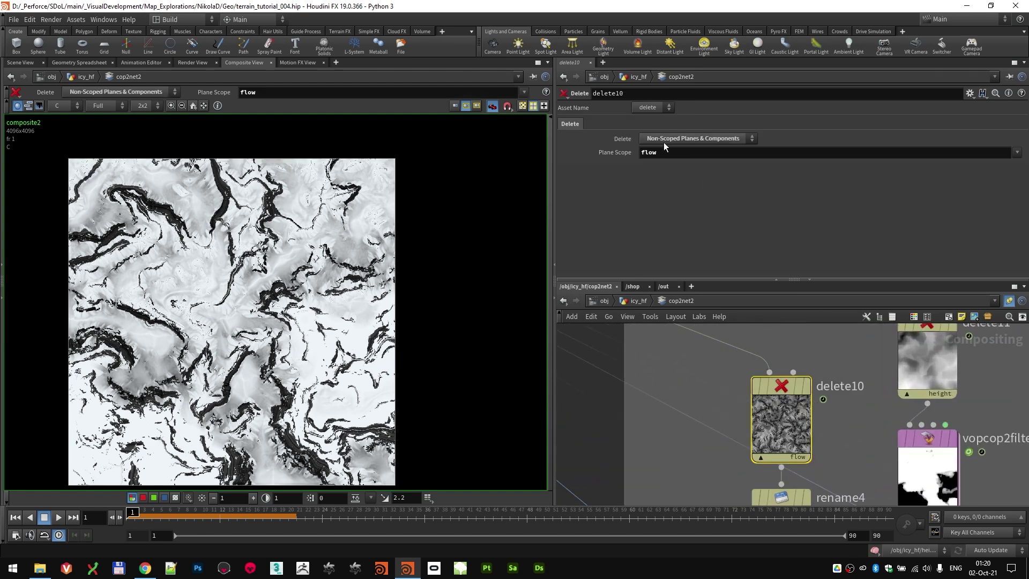
Step: Display rename4 and composite14 in turn to see how the flow mask is combined
middle_click_drag(847, 452, 855, 354)
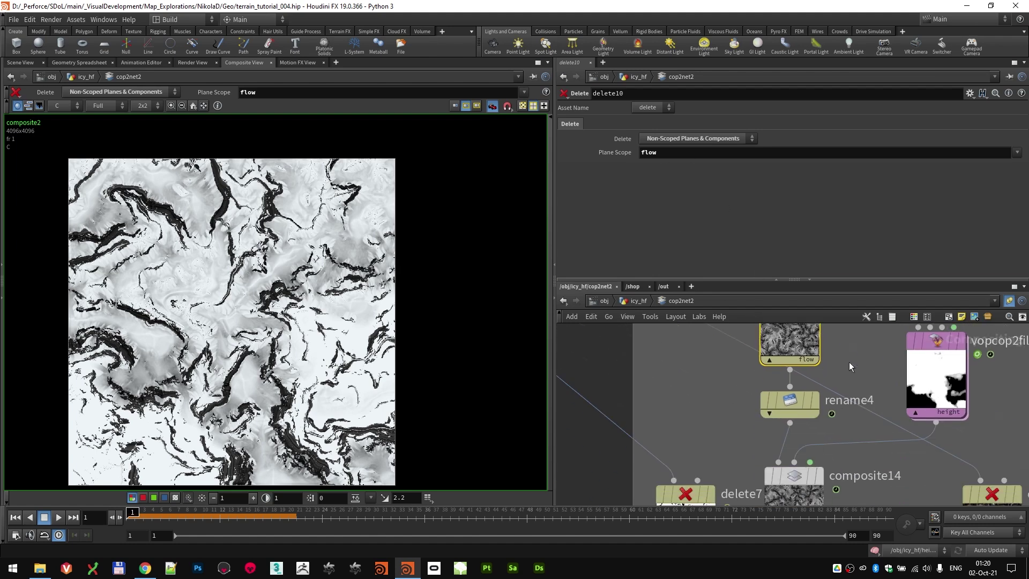
left_click(815, 403)
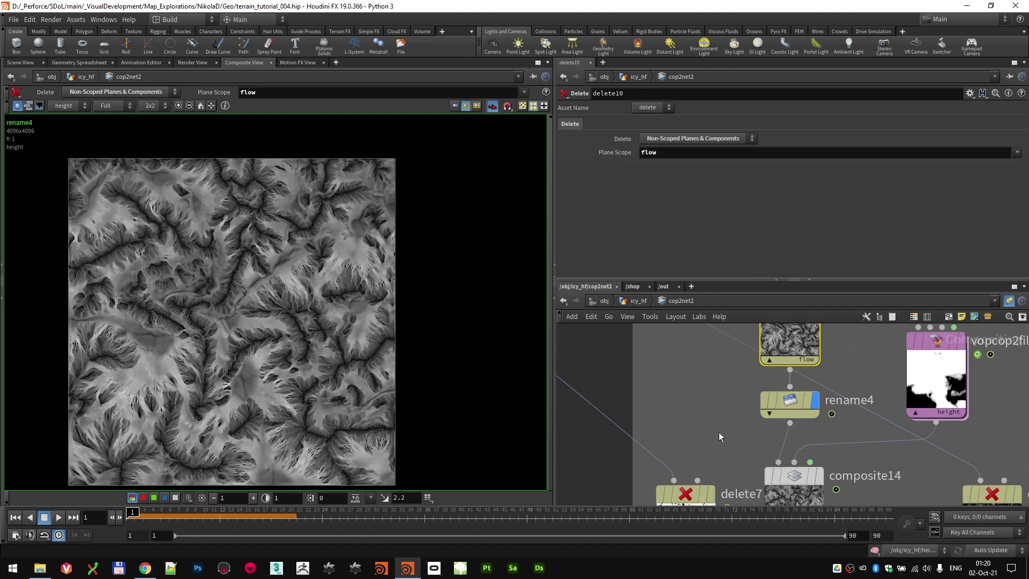
middle_click_drag(798, 497, 787, 390)
left_click(811, 371)
Step: Display delete11 and vopcop2filter3 in turn, and view the ramp settings of vopcop2filter3
scroll(851, 416, "down", 2)
scroll(864, 405, "down", 2)
middle_click_drag(887, 372, 834, 486)
scroll(856, 397, "up", 4)
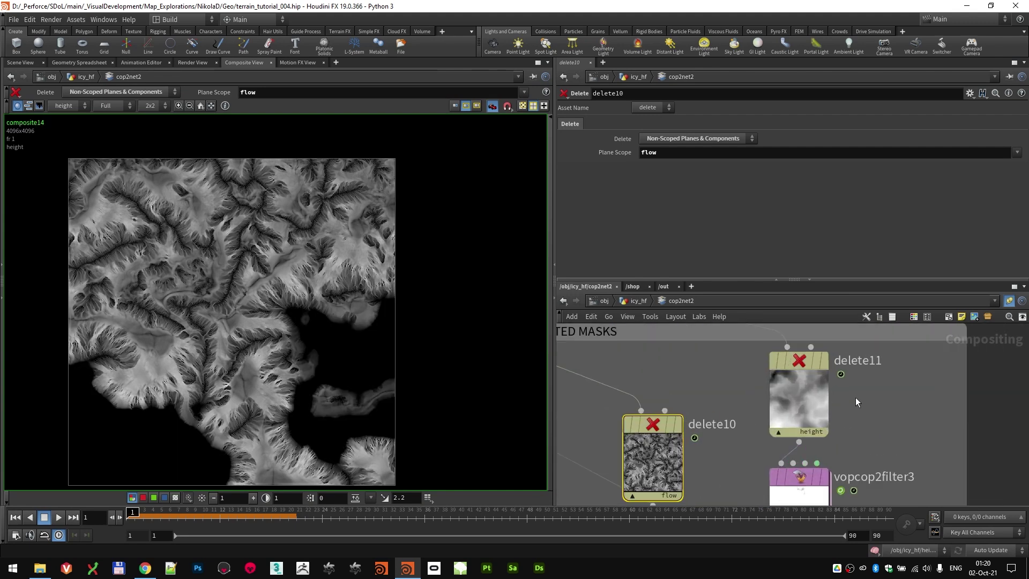
left_click(829, 360)
middle_click_drag(877, 444, 881, 380)
left_click(830, 414)
left_click(806, 419)
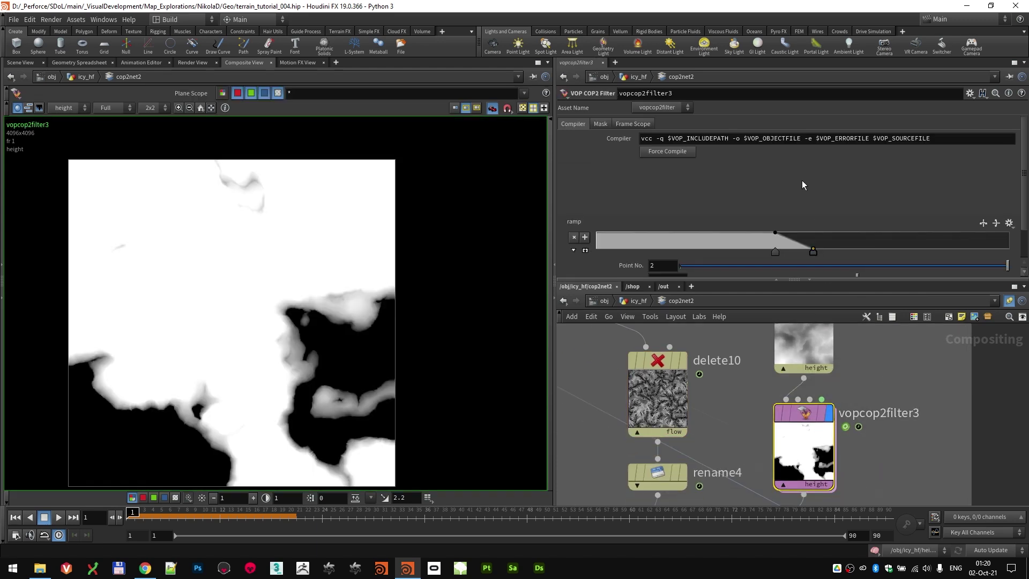
scroll(802, 185, "down", 2)
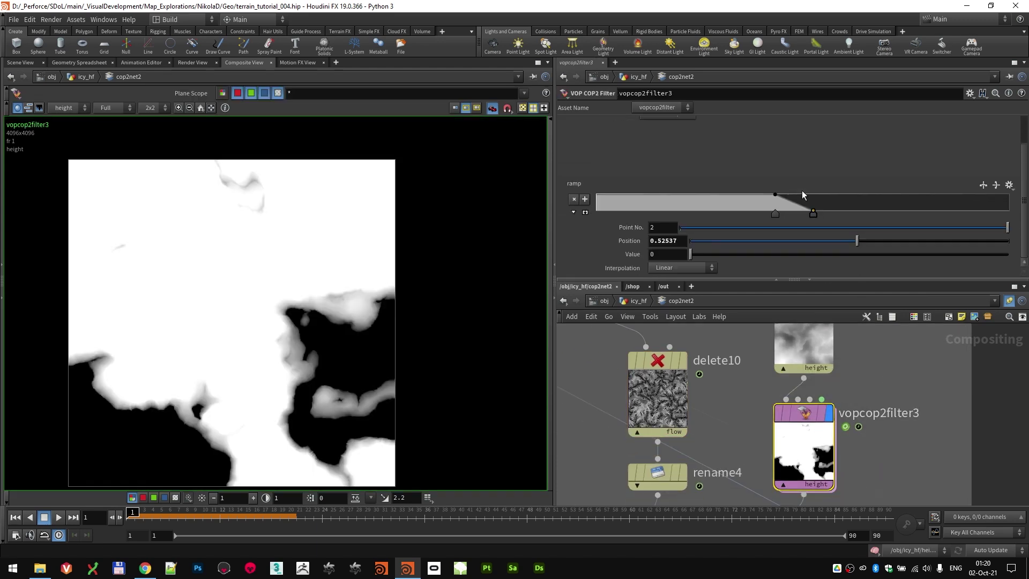
Step: Enter vopcop2filter3, inspect its ramp1 node and the whole VEX network, and return to cop2net2
double_click(813, 415)
scroll(764, 387, "up", 3)
left_click(767, 399)
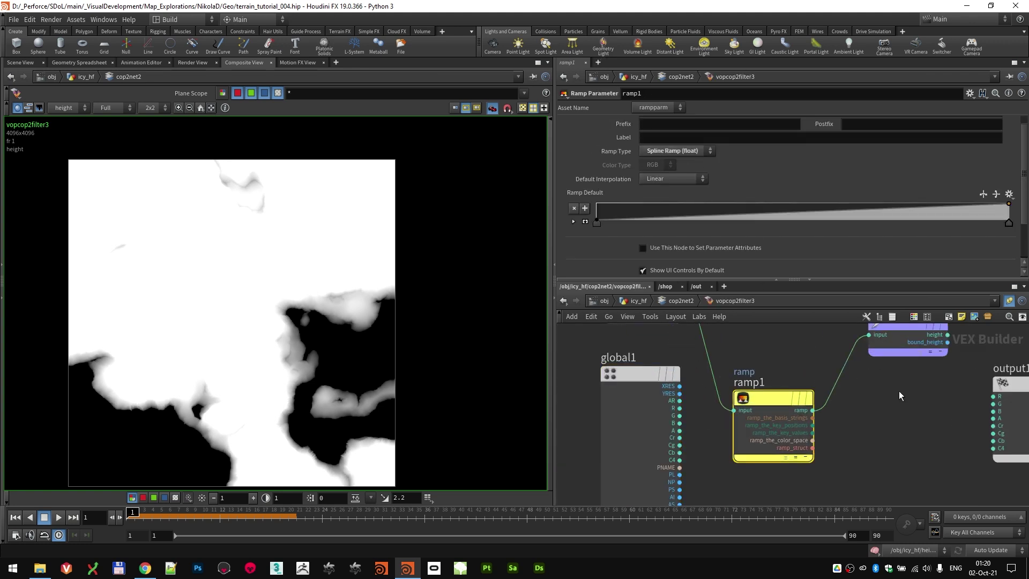
key("h")
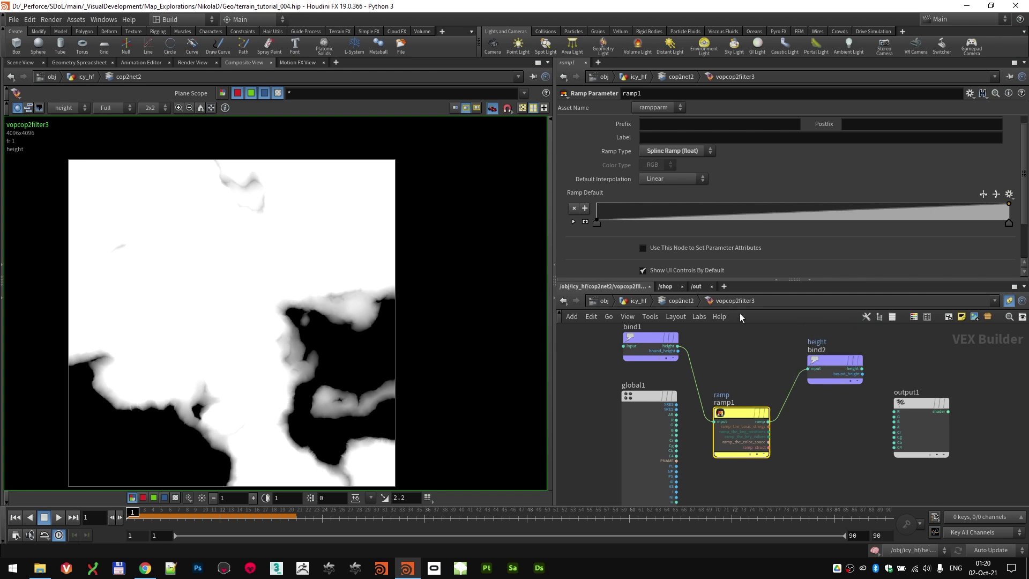
left_click(681, 301)
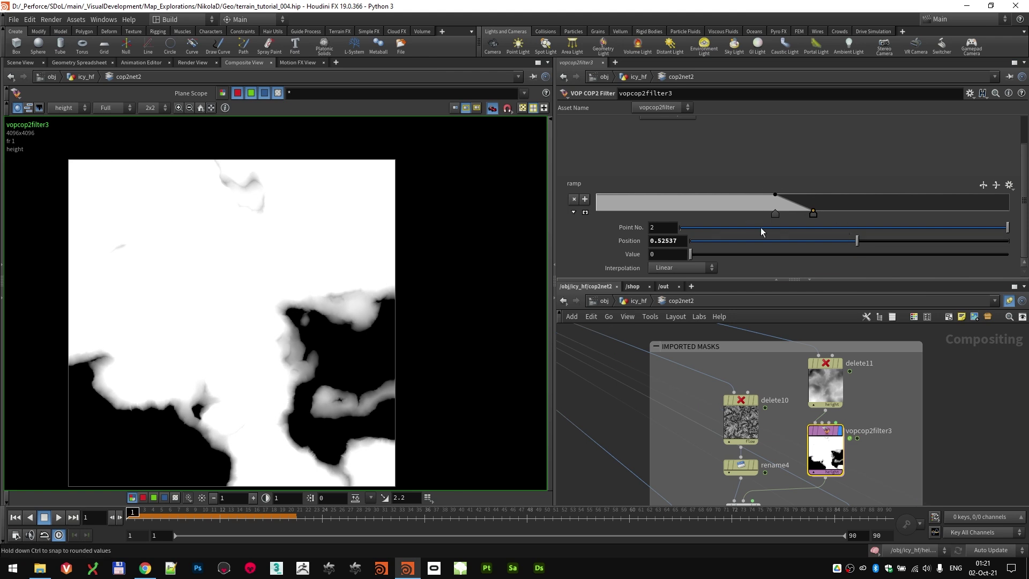
Step: Display delete11, vopcop2filter3 and composite14 in turn to follow how the height mask limits the flow
left_click(840, 364)
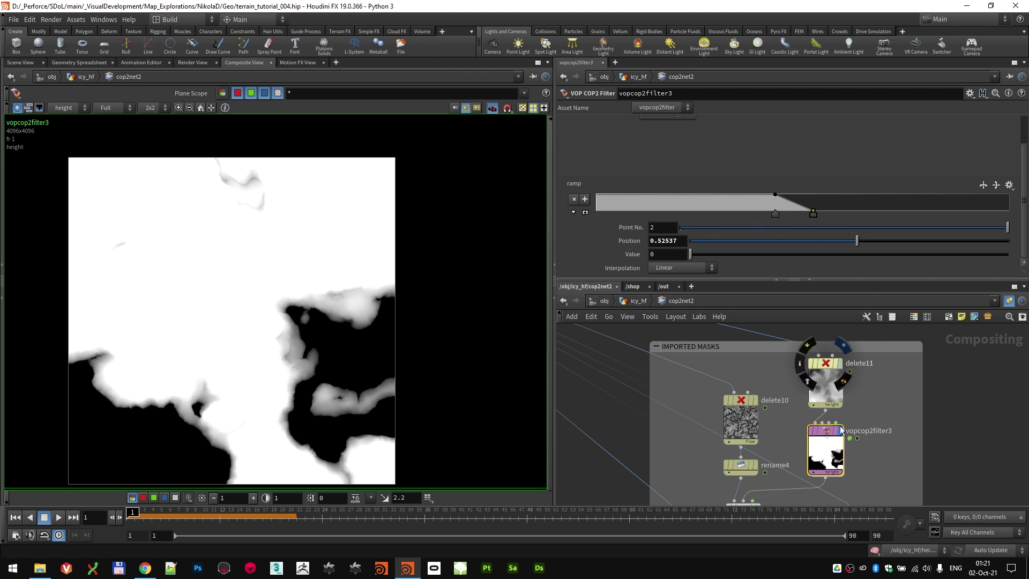
left_click(841, 430)
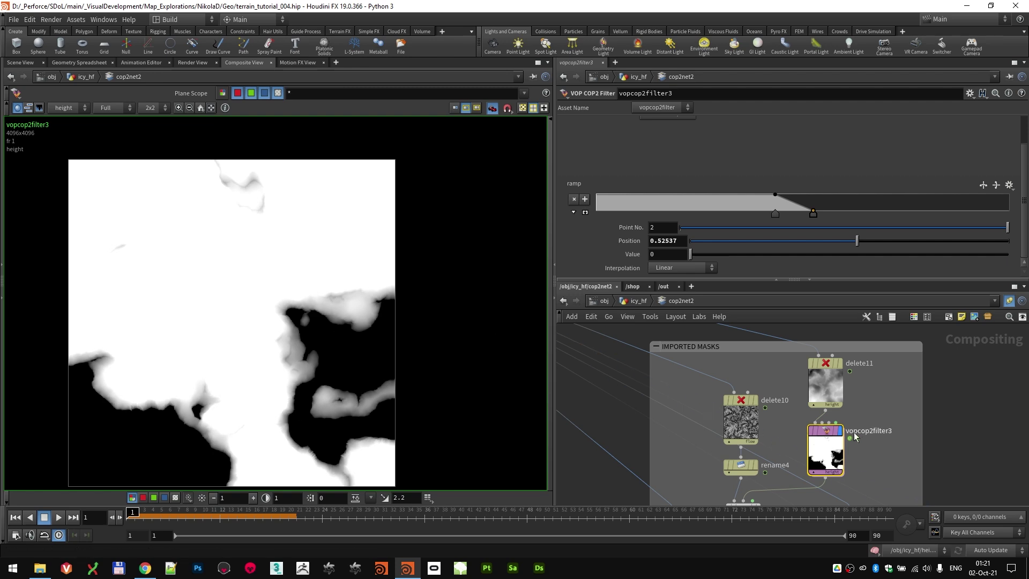
middle_click_drag(784, 452, 784, 331)
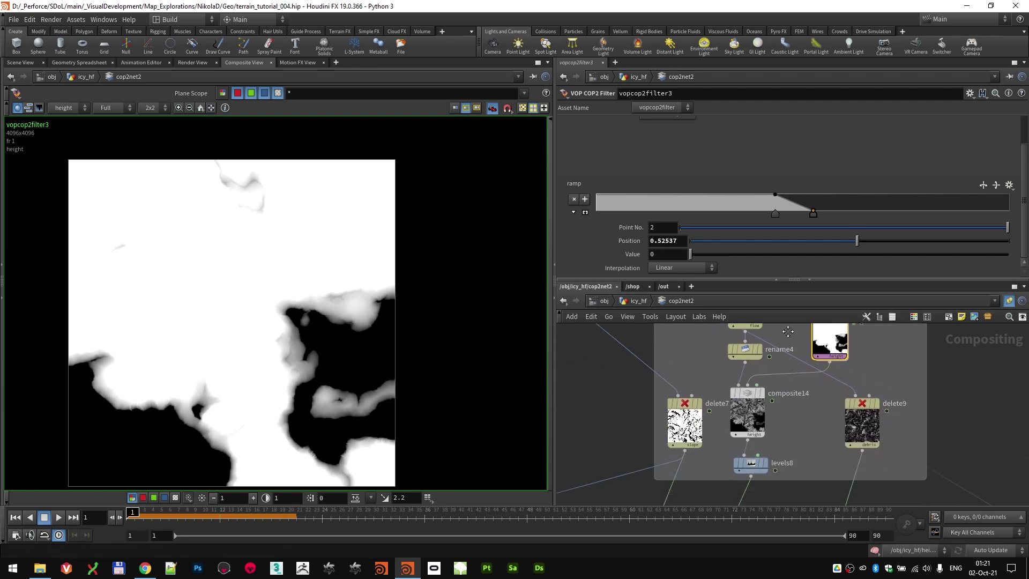
scroll(766, 394, "up", 2)
left_click(765, 394)
scroll(776, 394, "down", 2)
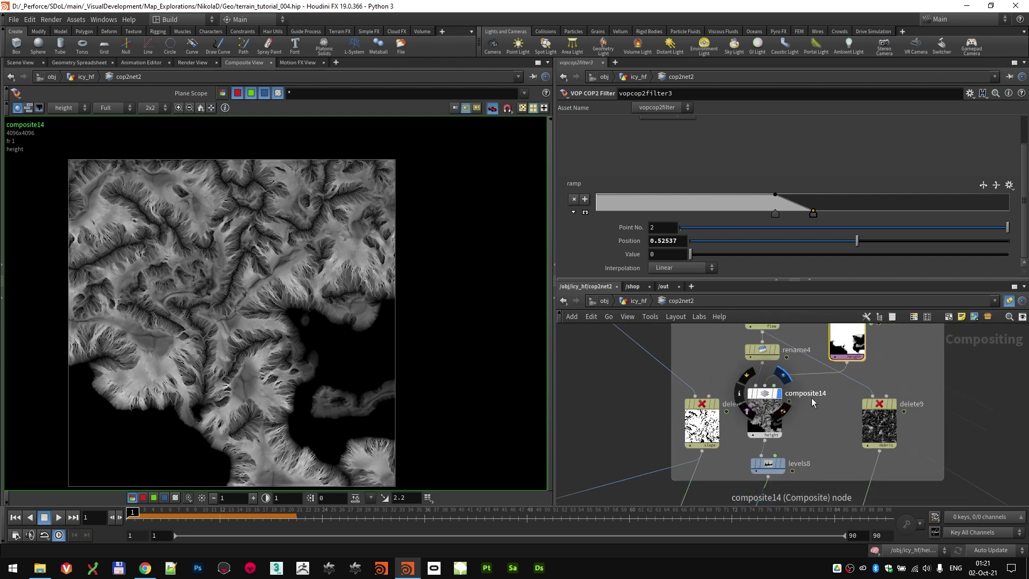
Step: Compare the unmasked flow of delete10 with the masked result of composite14
left_click(776, 340)
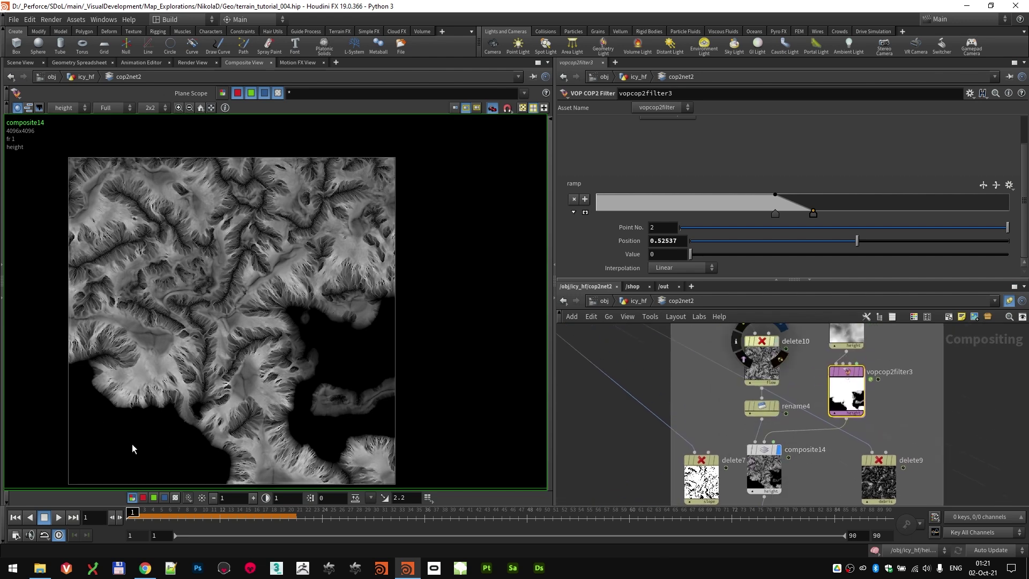
left_click(775, 449)
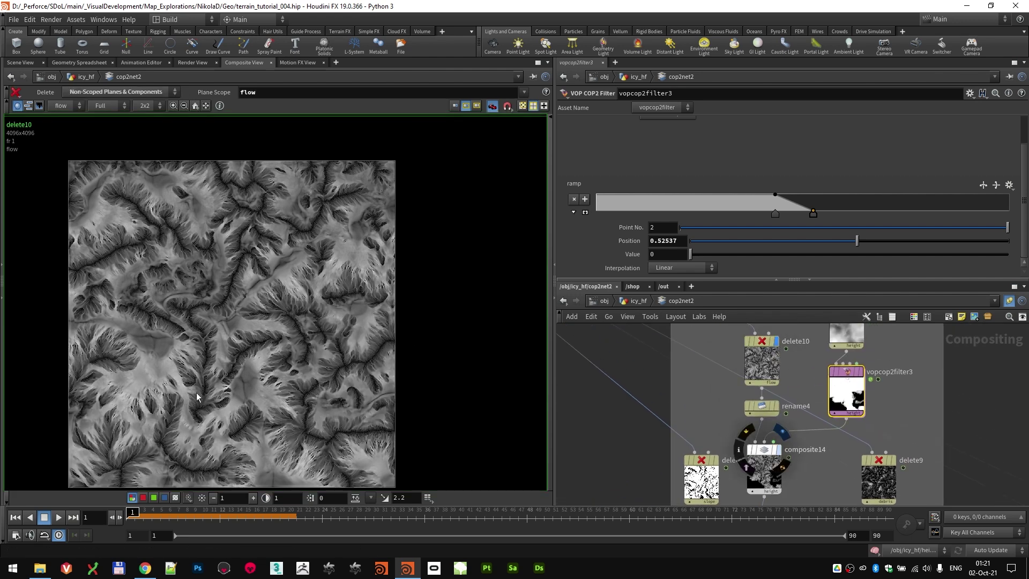
middle_click_drag(824, 488, 816, 406)
scroll(798, 417, "down", 1)
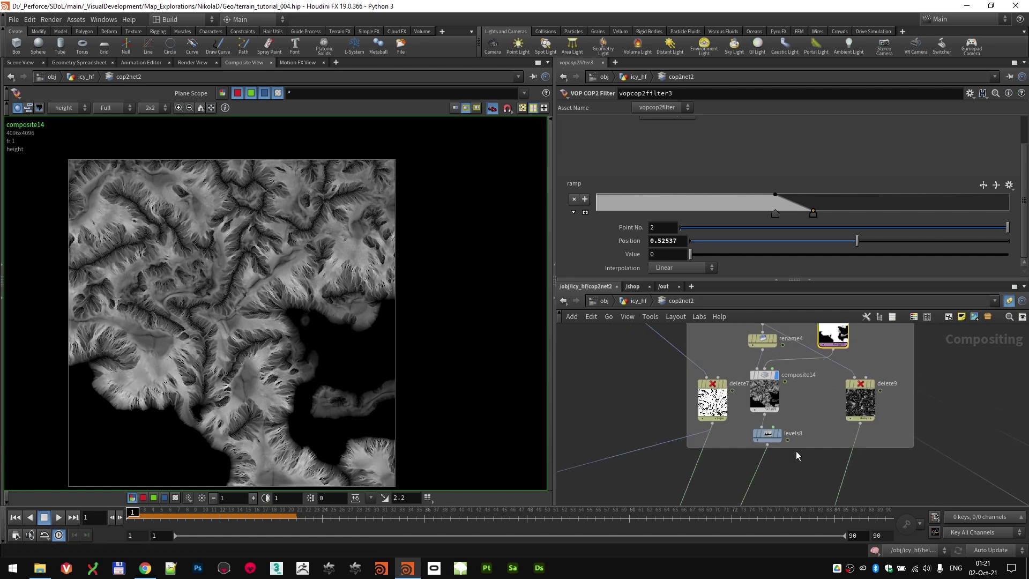
Step: Display levels8 below composite14 and examine the brightened flow mask up close and as a whole
scroll(798, 443, "up", 3)
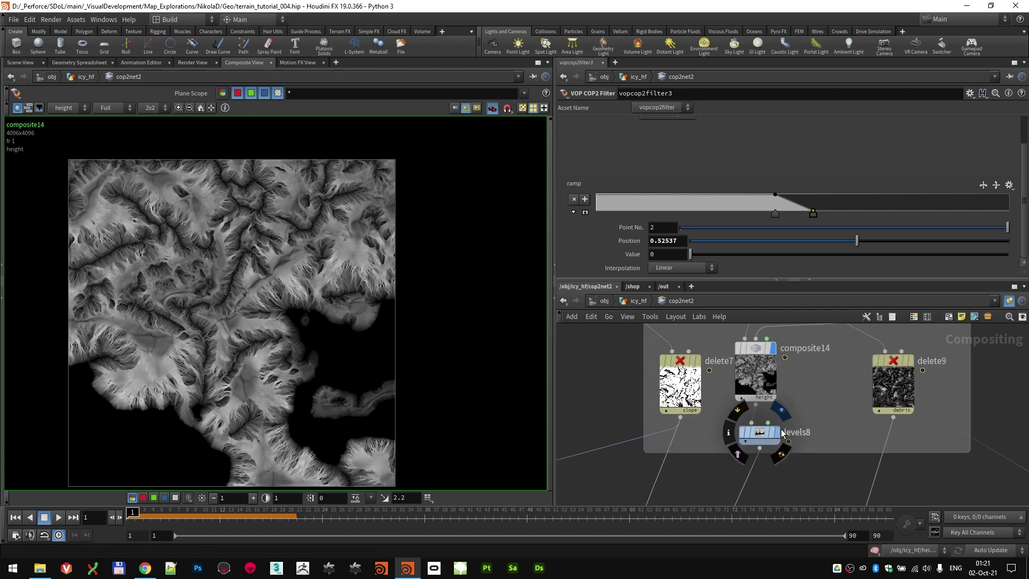
left_click(780, 429)
scroll(225, 325, "up", 4)
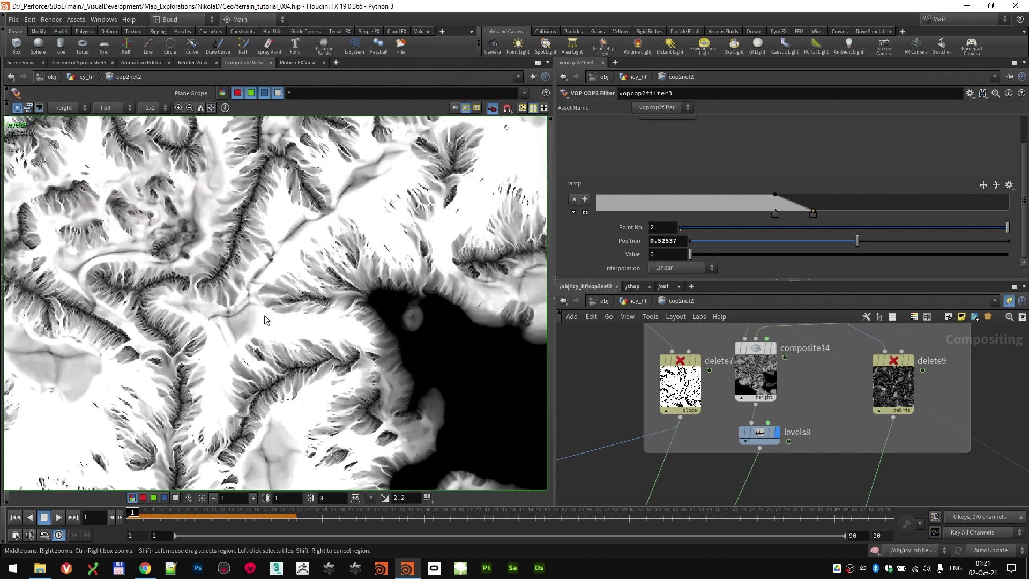
scroll(755, 461, "down", 5)
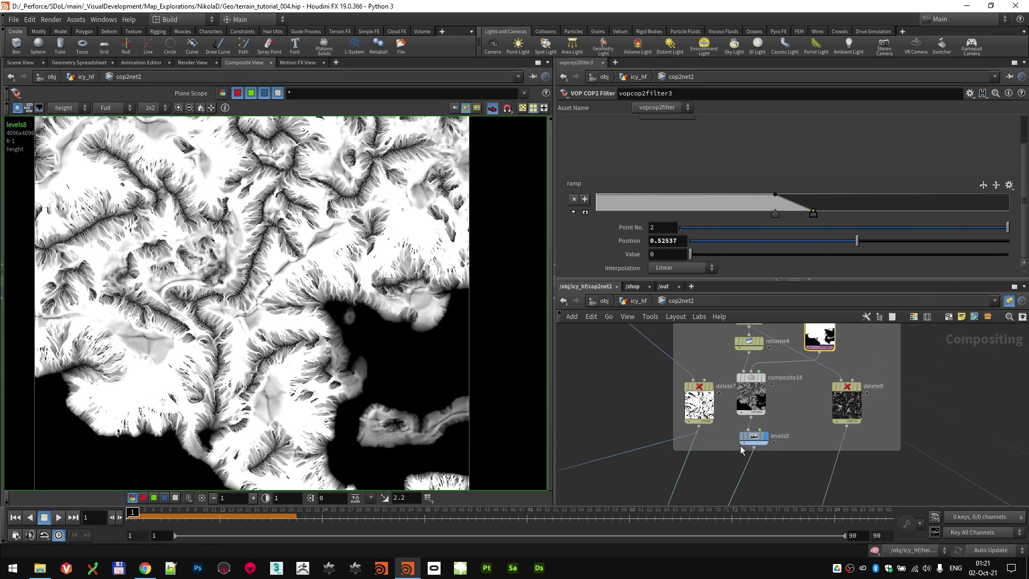
Step: Display composite2 and examine its snow and rock color texture at several magnifications
scroll(752, 449, "up", 5)
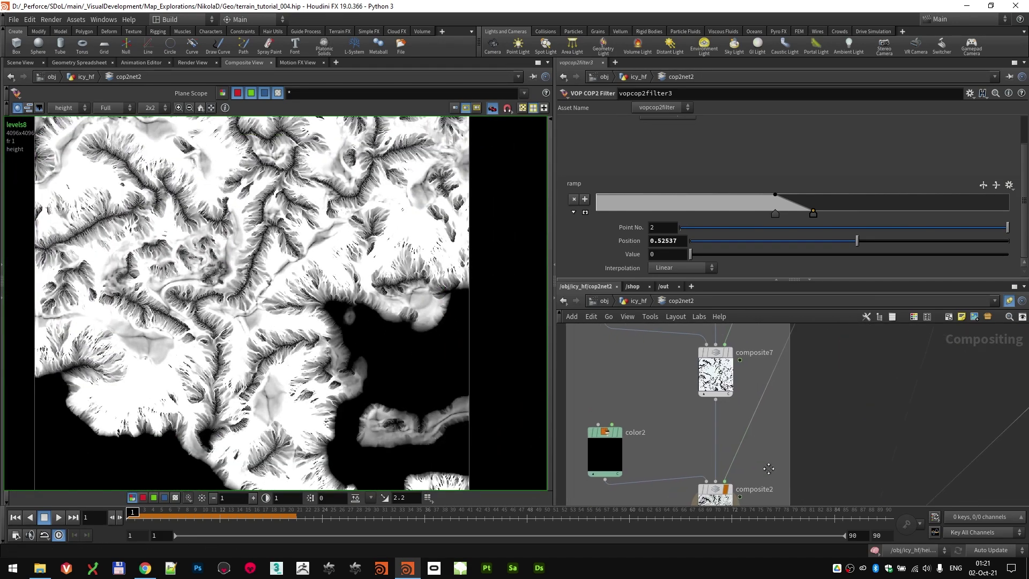
left_click(756, 430)
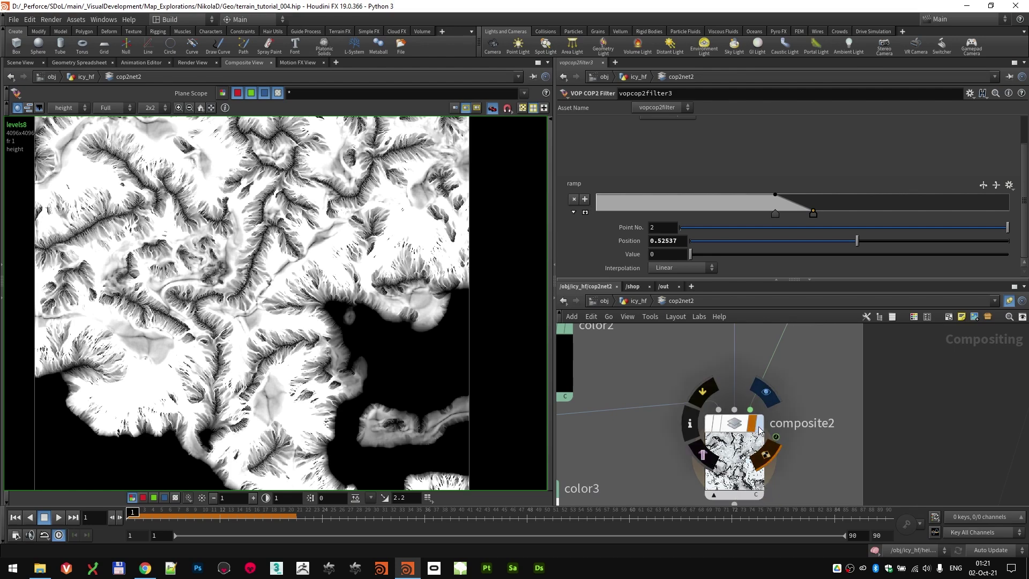
scroll(374, 249, "up", 8)
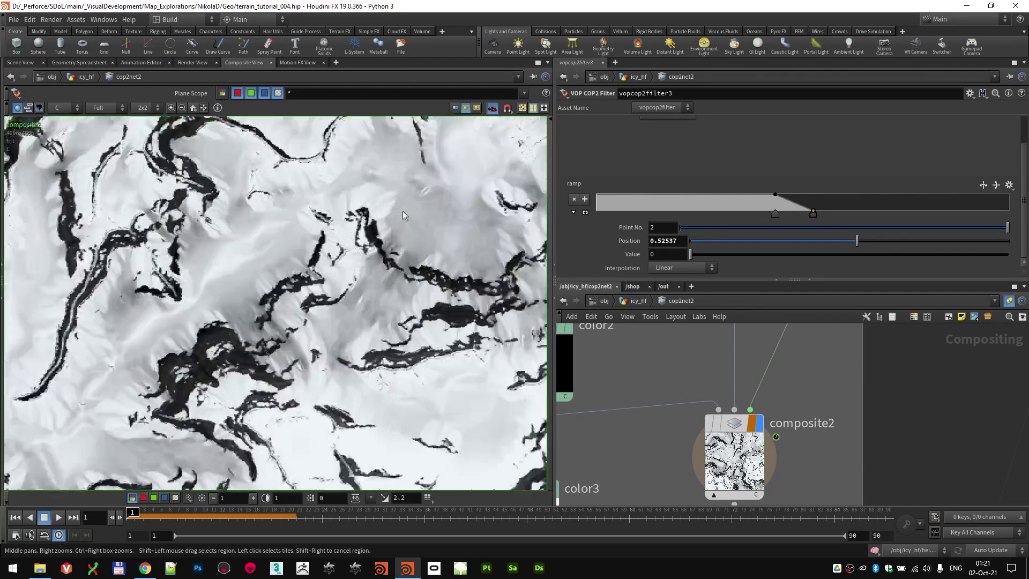
scroll(340, 281, "down", 9)
scroll(204, 381, "up", 5)
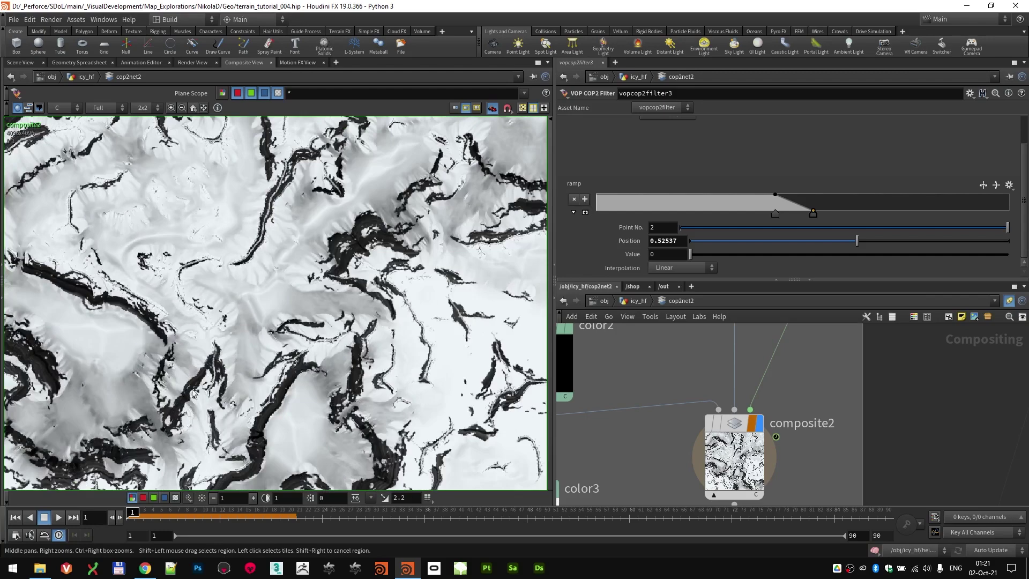
scroll(825, 417, "down", 4)
Step: Display composite7 and composite2 in turn to compare the snow color before and after the flow shading
middle_click_drag(831, 416, 819, 475)
scroll(757, 373, "up", 4)
middle_click_drag(832, 382, 824, 438)
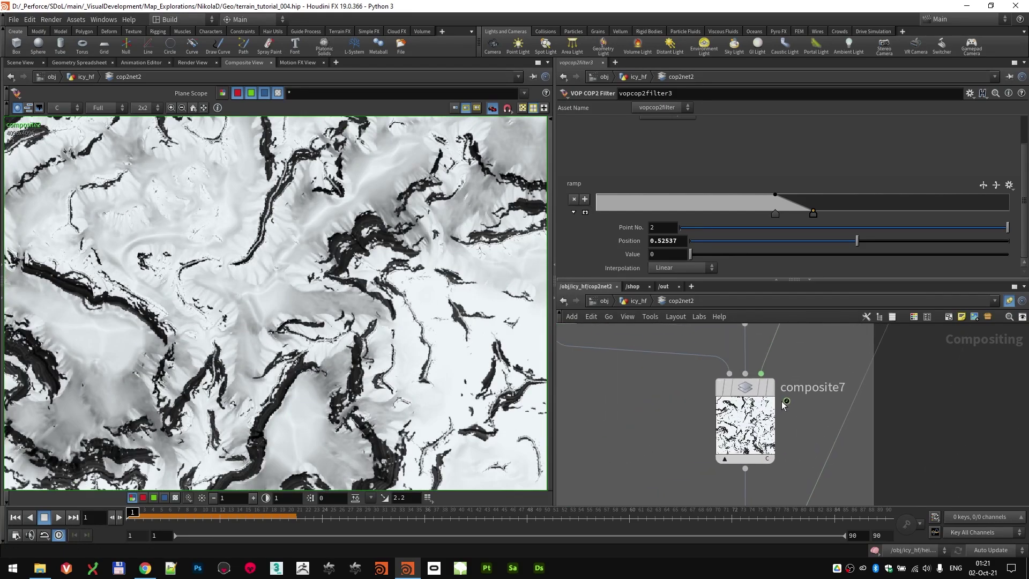
scroll(397, 366, "down", 1)
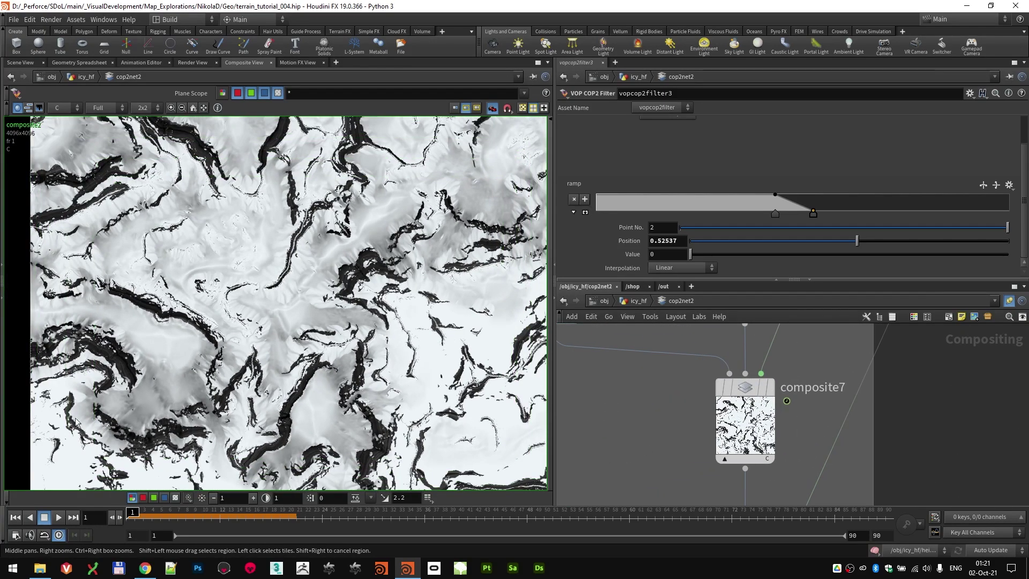
middle_click_drag(231, 124, 230, 284)
middle_click_drag(803, 390, 808, 507)
middle_click_drag(799, 440, 787, 330)
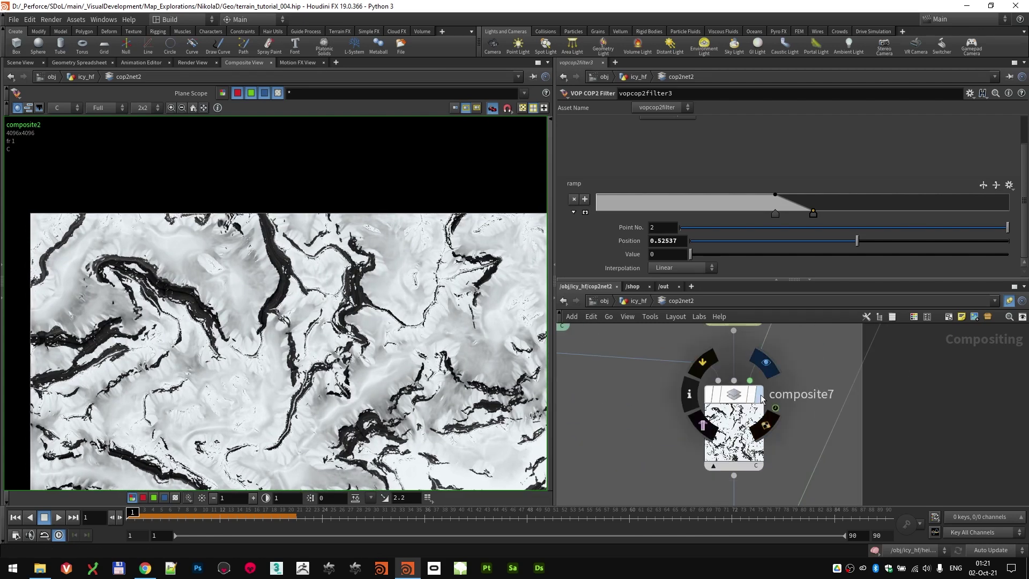
scroll(182, 334, "up", 2)
scroll(789, 427, "down", 2)
middle_click_drag(790, 455, 786, 372)
scroll(784, 474, "up", 1)
scroll(785, 473, "up", 1)
left_click(754, 482)
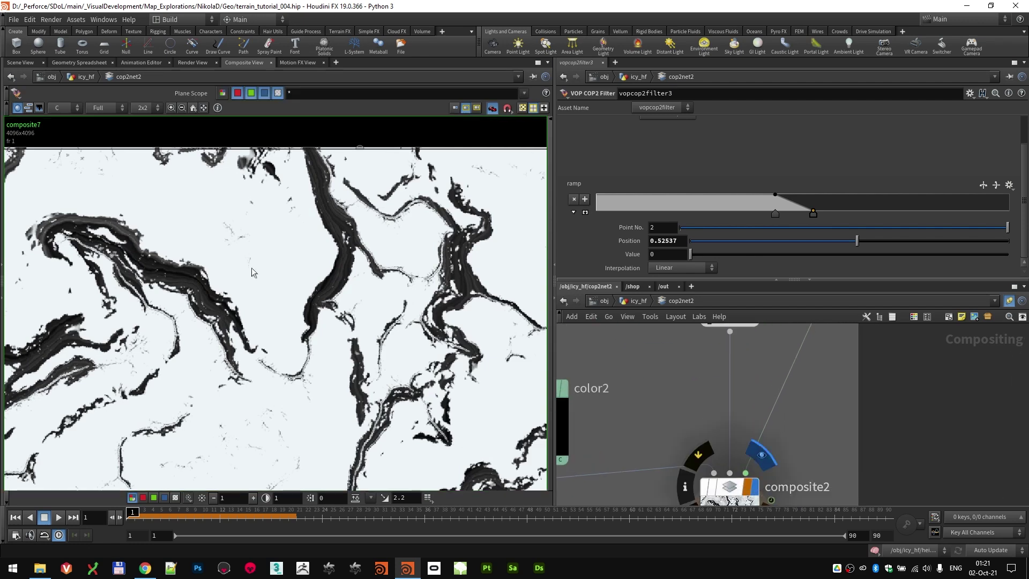
Step: Follow the color network down from composite2 and display composite4
scroll(822, 425, "down", 4)
scroll(850, 424, "down", 3)
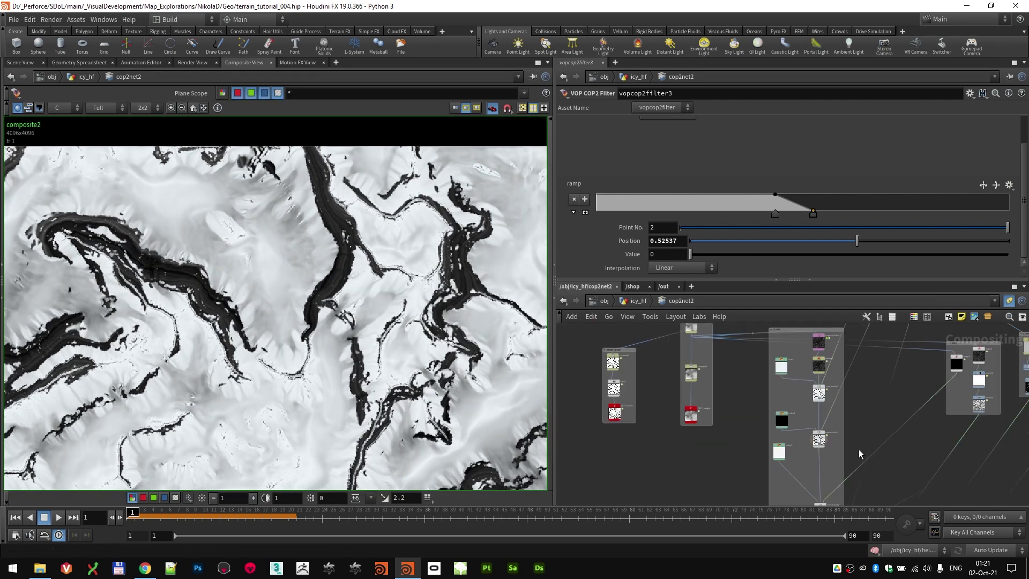
scroll(822, 490, "up", 1)
middle_click_drag(822, 491, 807, 409)
scroll(807, 408, "up", 3)
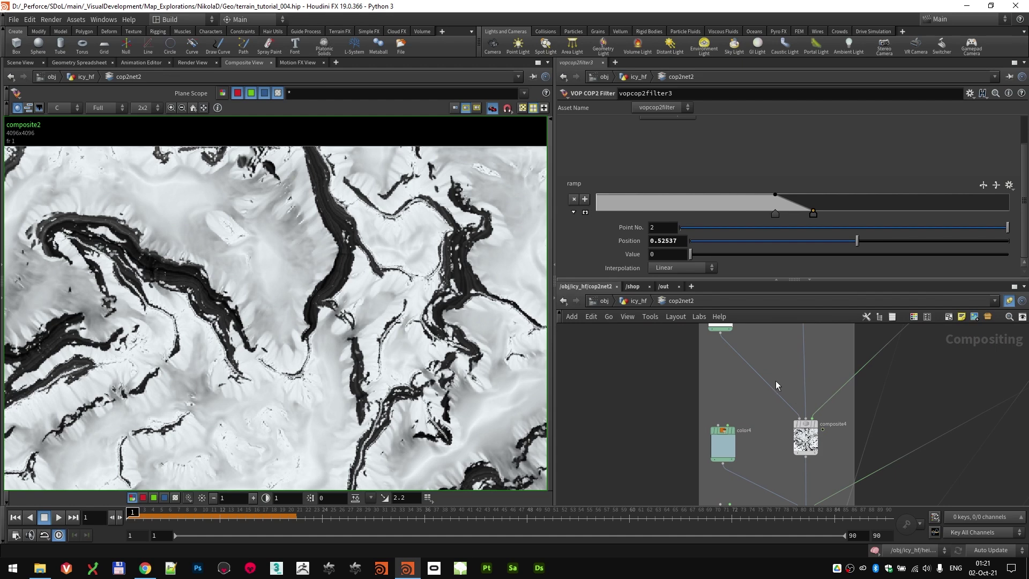
left_click(817, 427)
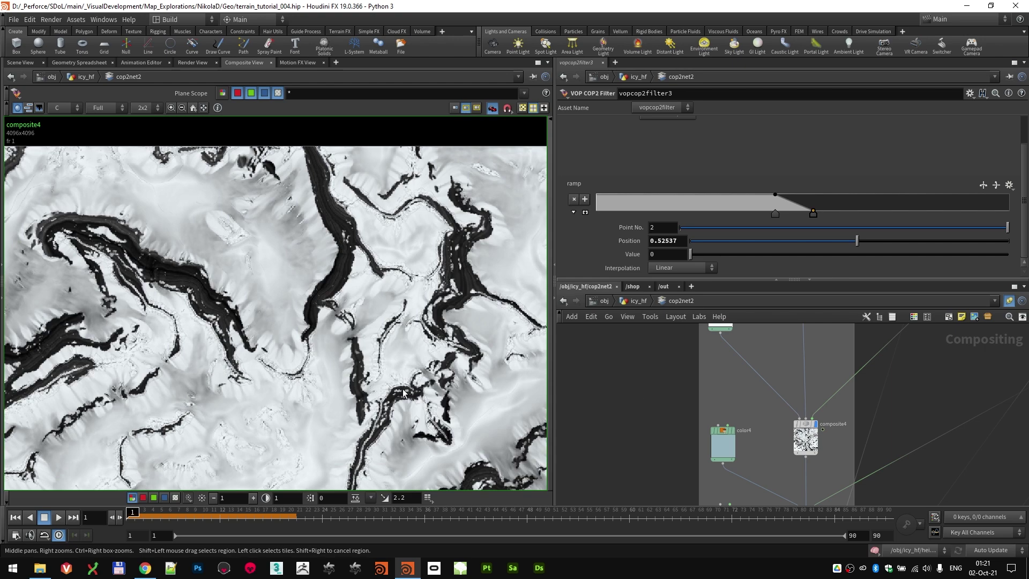
Step: Display composite2 and composite4 in turn to compare the snow around the cliffs without and with edge detail
scroll(279, 397, "up", 1)
middle_click_drag(806, 357, 789, 420)
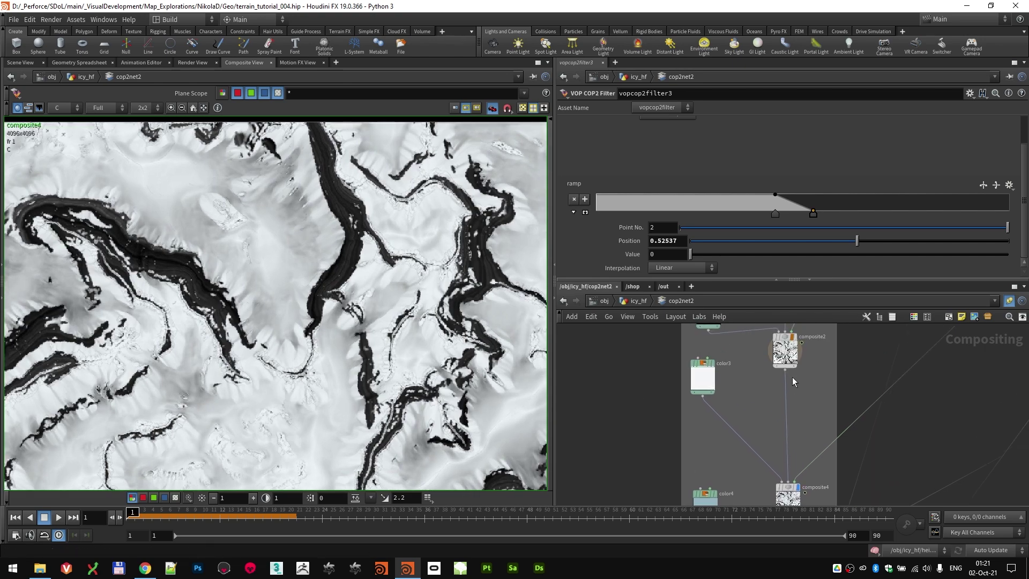
left_click(797, 343)
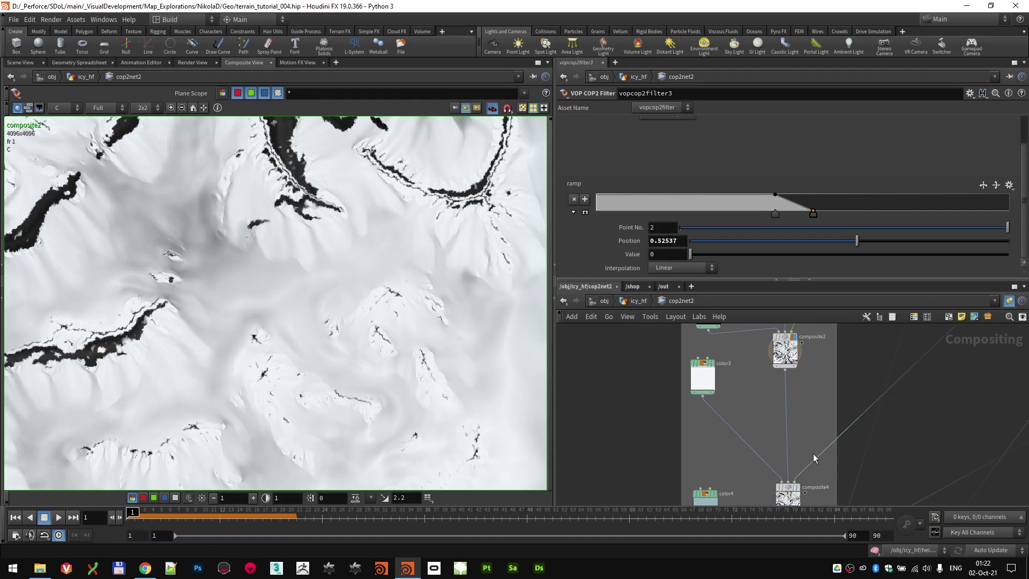
scroll(812, 397, "up", 3)
scroll(812, 396, "up", 1)
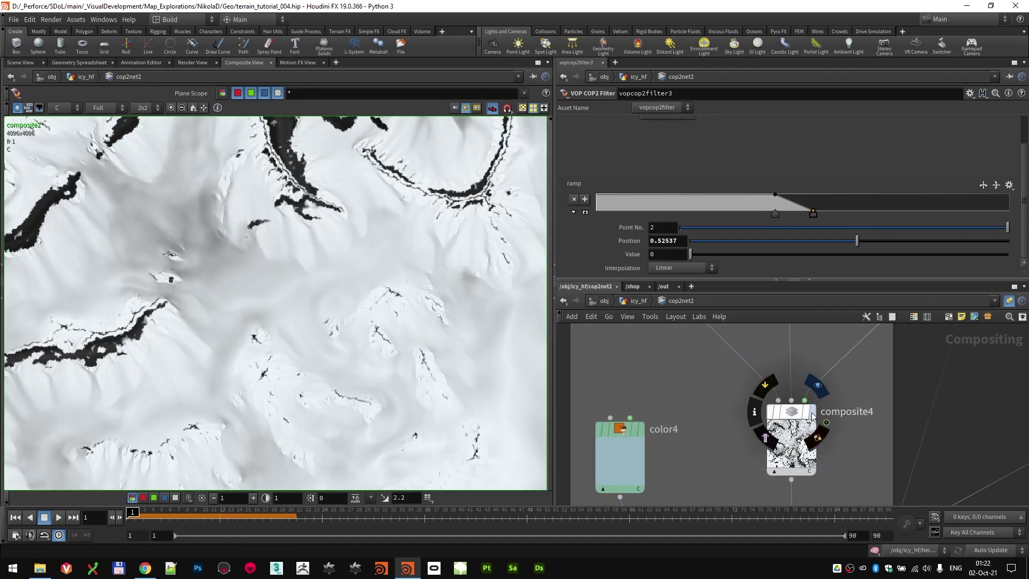
left_click(812, 412)
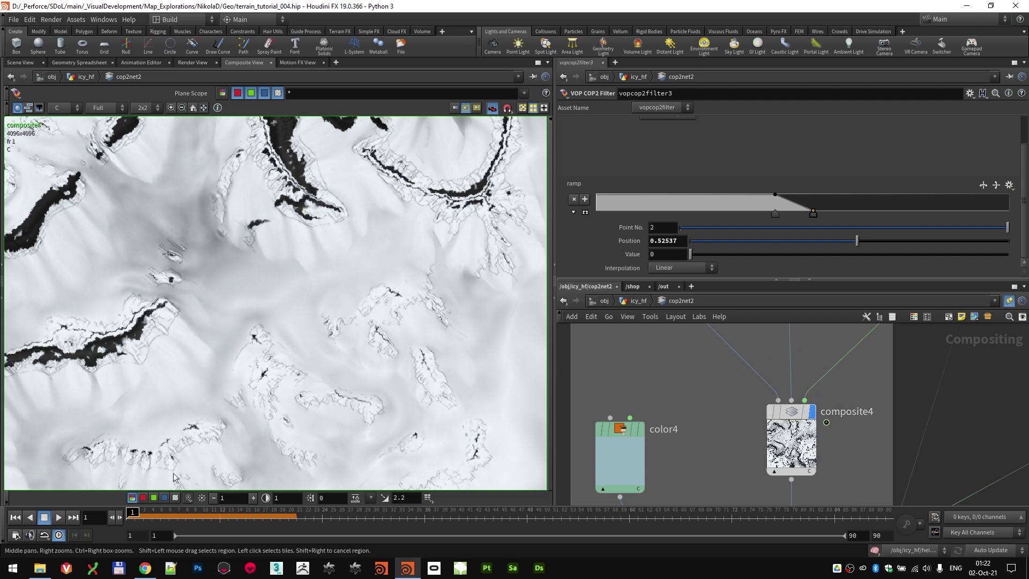
scroll(415, 210, "up", 1)
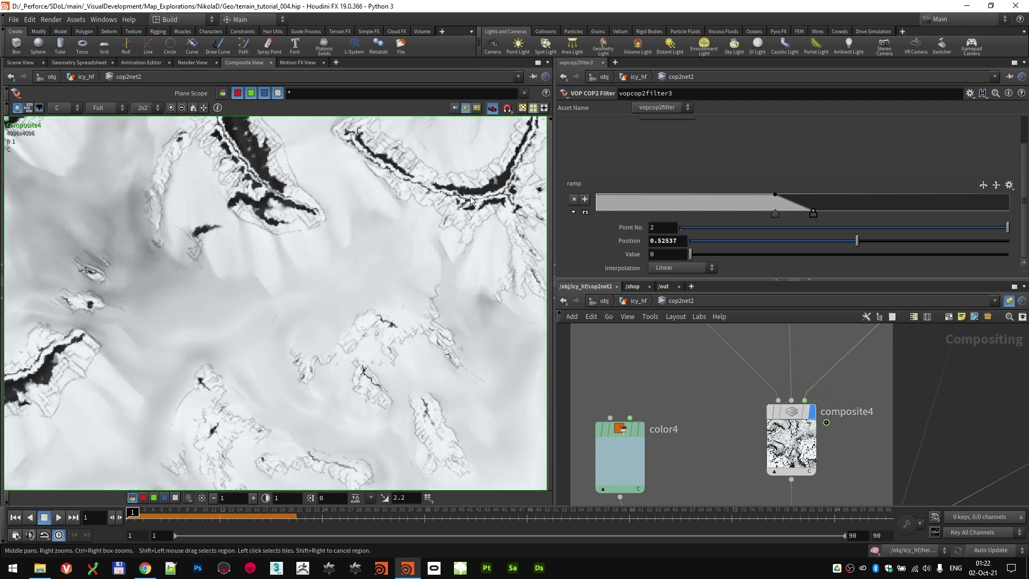
Step: Repeat the composite2 and composite4 comparison on a closer area, ending with composite4 displayed
scroll(742, 364, "down", 3)
middle_click_drag(791, 461, 791, 349)
scroll(406, 333, "up", 3)
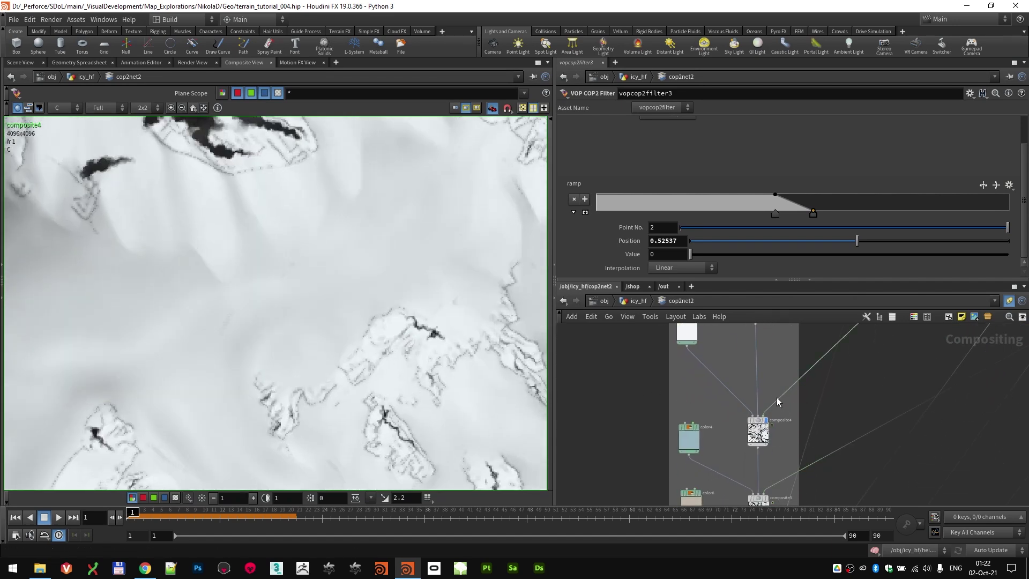
scroll(771, 365, "up", 5)
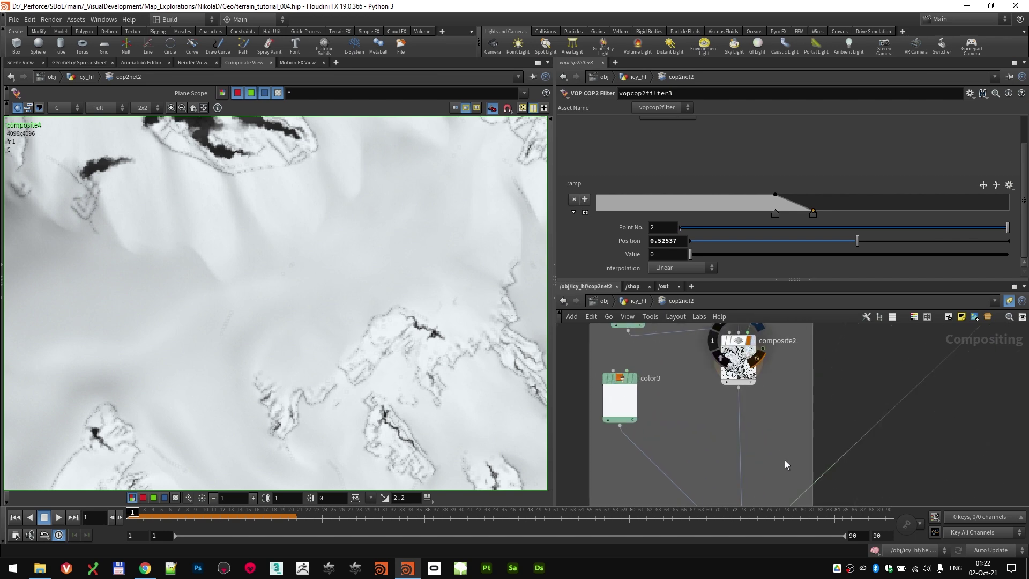
scroll(784, 460, "down", 3)
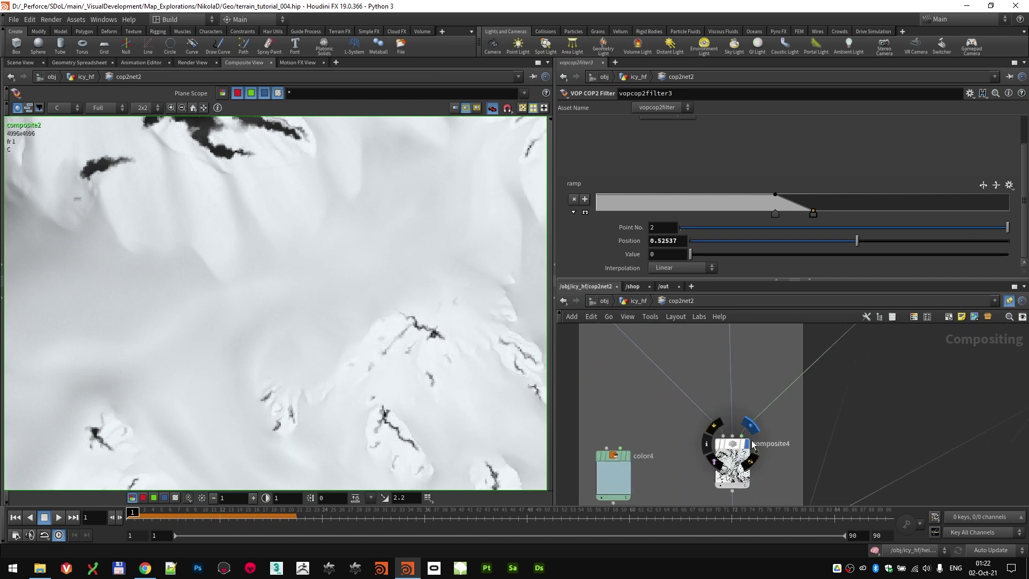
left_click(750, 443)
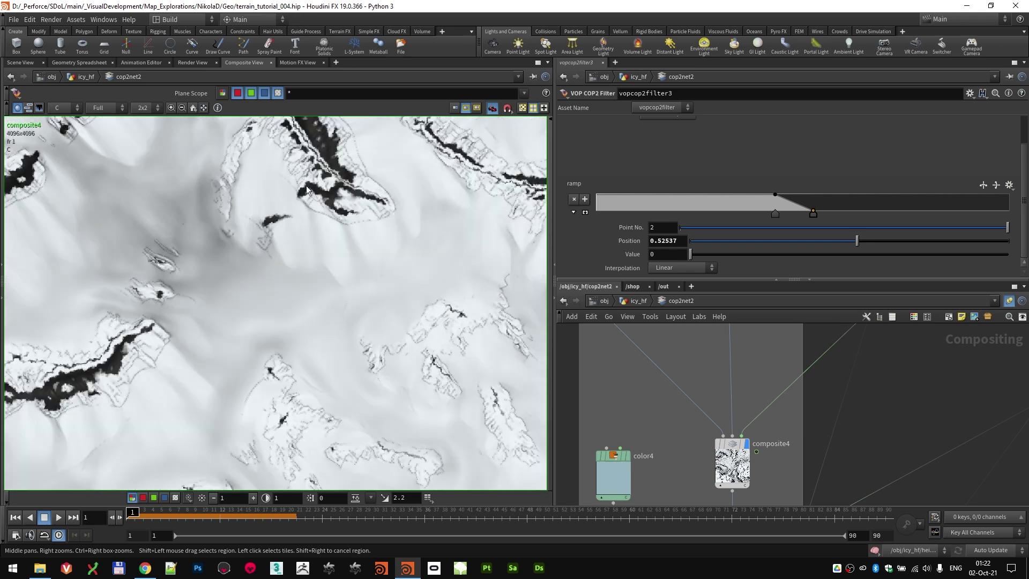
scroll(307, 187, "down", 2)
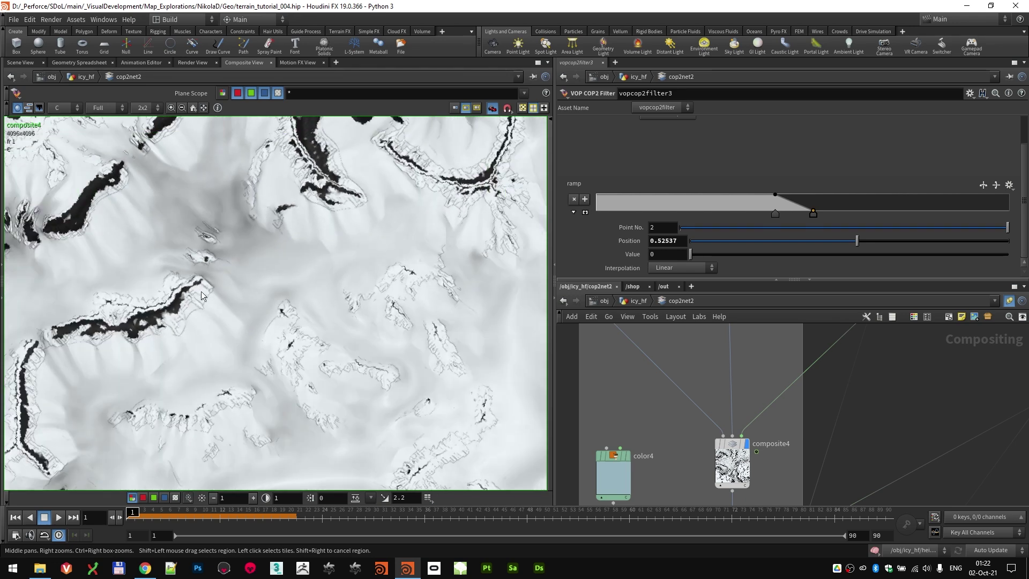
Step: View the color values of color3, followed by the mask and Composite settings of composite4
scroll(713, 369, "down", 4)
scroll(774, 368, "up", 2)
middle_click_drag(774, 368, 804, 433)
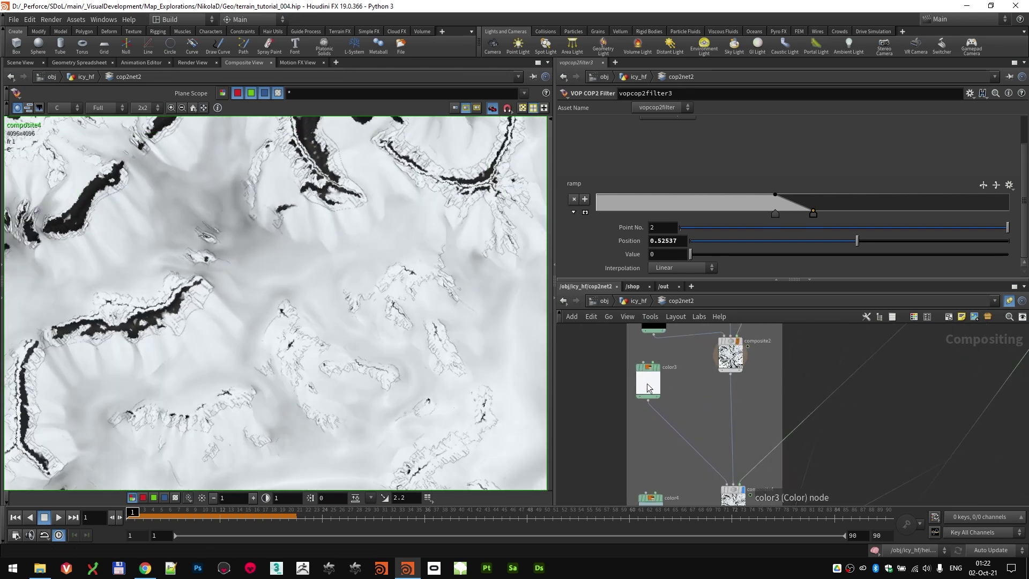
left_click(650, 369)
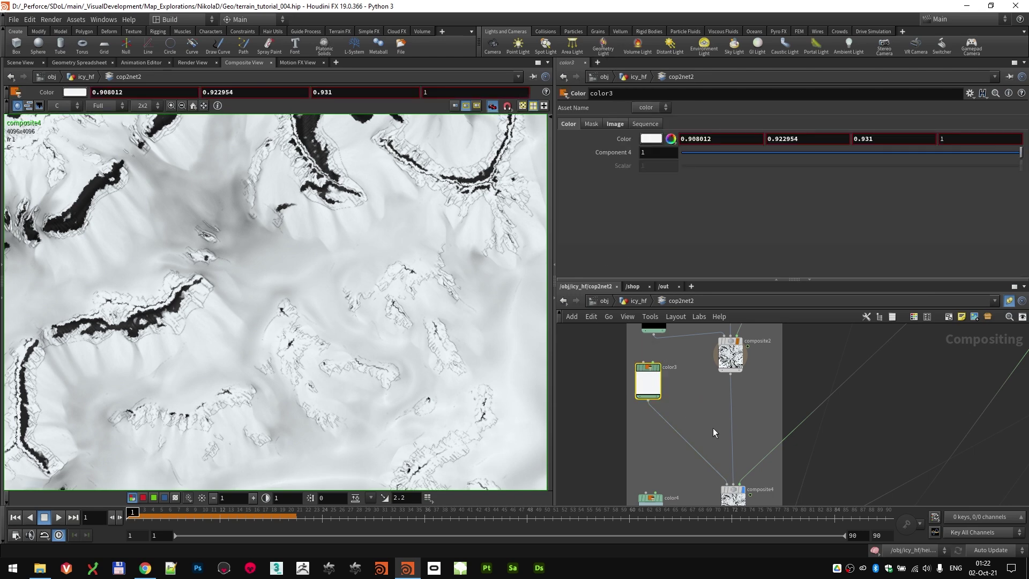
left_click(737, 432)
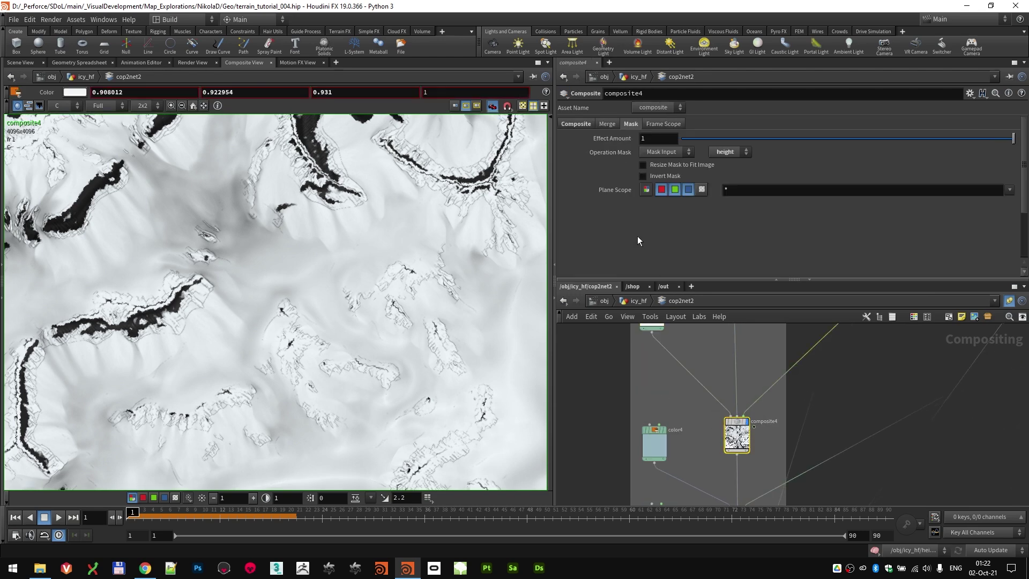
left_click(566, 124)
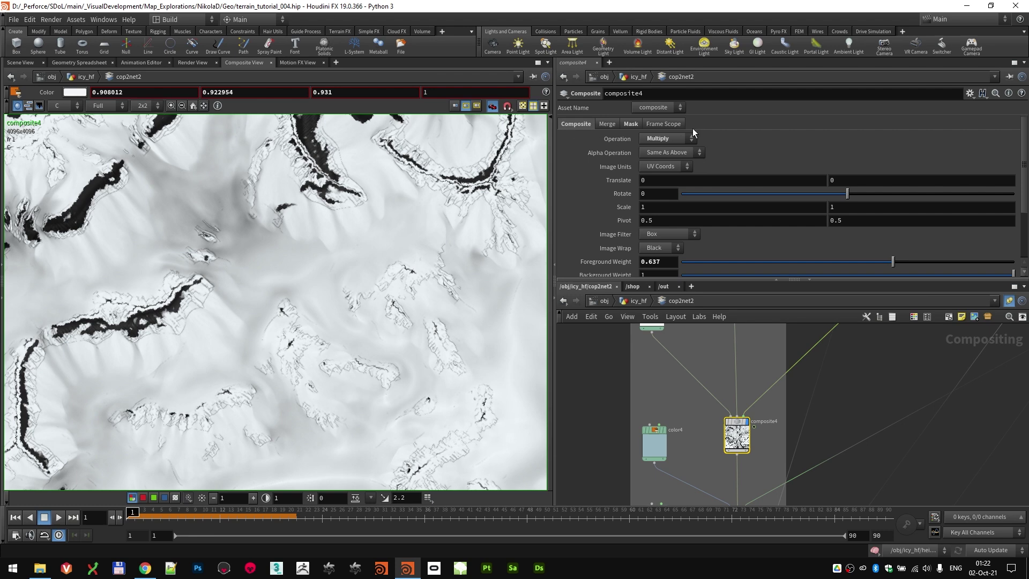
Step: Trace the mask input of composite4 to the EDGES group and display edge1
middle_click_drag(751, 369, 742, 474)
scroll(783, 406, "down", 3)
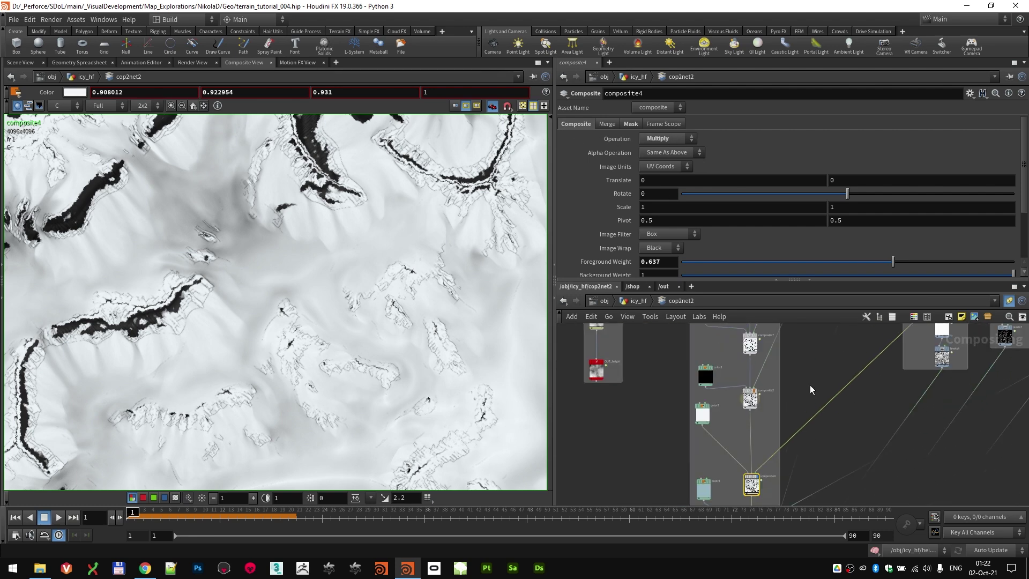
scroll(791, 418, "up", 2)
middle_click_drag(903, 330, 713, 428)
scroll(761, 385, "up", 4)
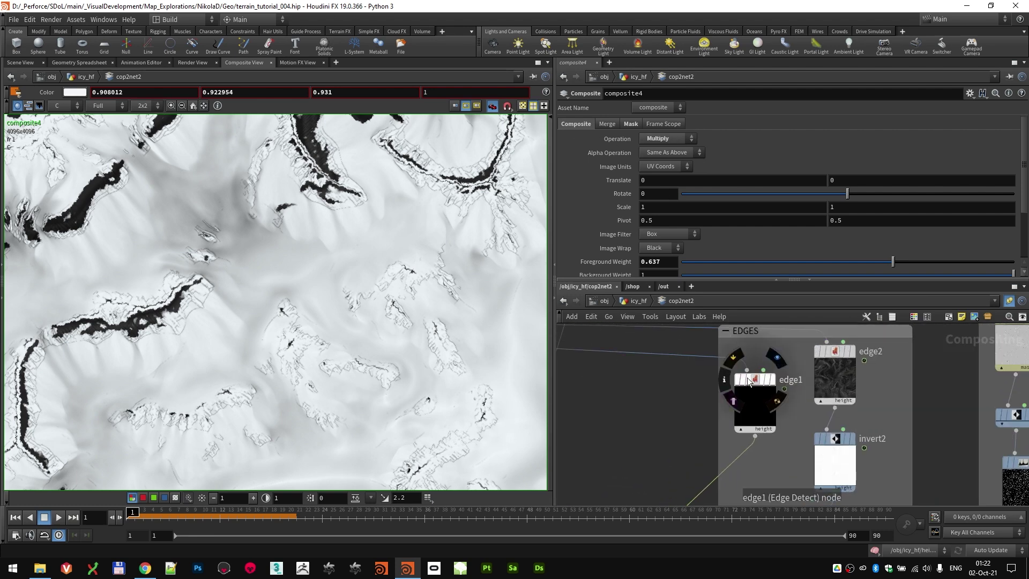
left_click(754, 380)
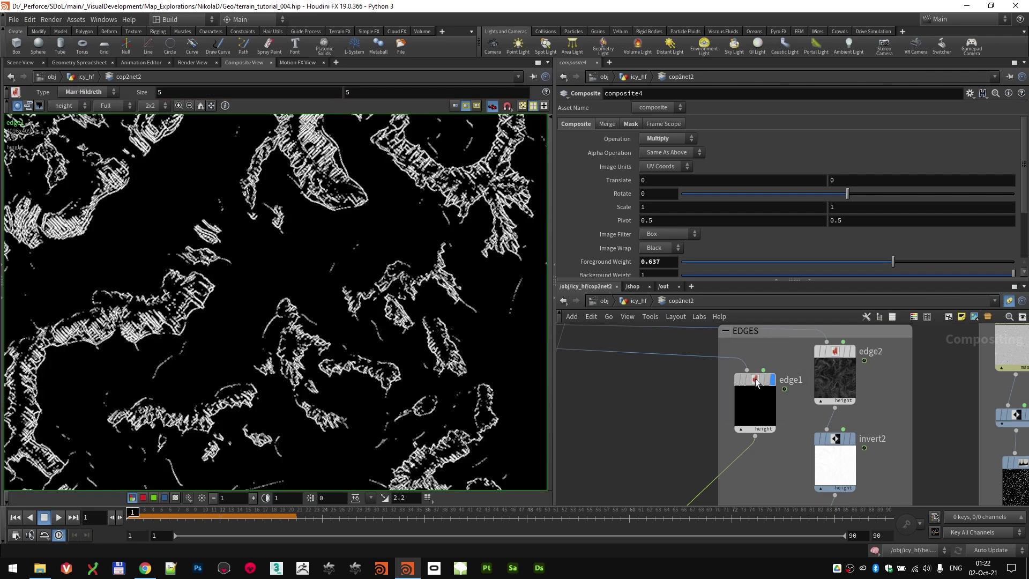
Step: View the edge detection settings of edge1 and trace its input back to the delete1 height node
scroll(632, 388, "down", 3)
middle_click_drag(617, 389, 899, 399)
middle_click_drag(692, 373, 582, 378)
scroll(786, 364, "up", 3)
mouse_move(994, 399)
middle_mouse_down()
mouse_move(715, 387)
mouse_move(990, 410)
middle_mouse_up()
scroll(874, 390, "down", 2)
middle_click_drag(593, 369, 736, 380)
scroll(667, 354, "up", 3)
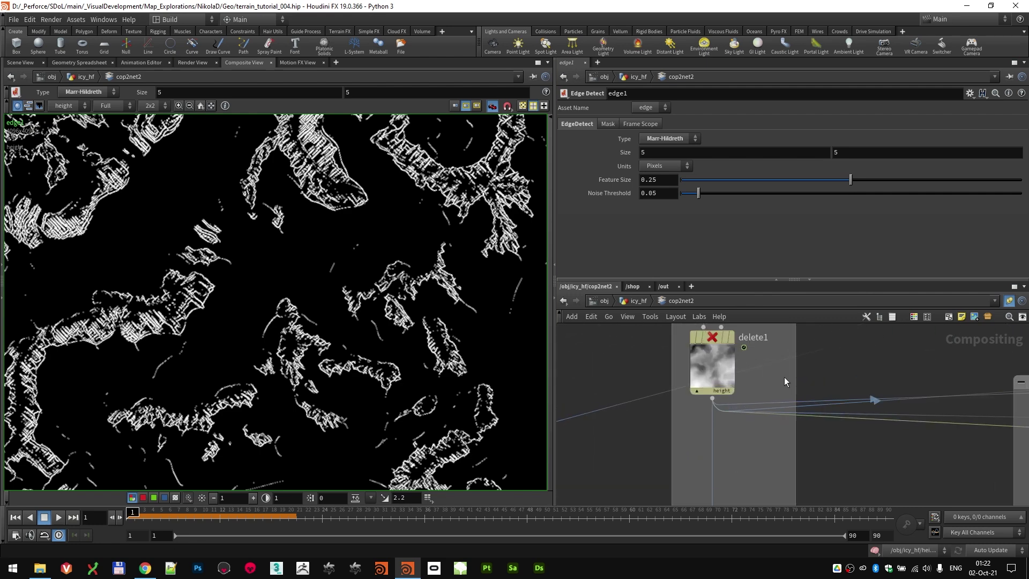
Step: Return to edge1 in the network and examine its detected edges up close
scroll(820, 389, "down", 5)
scroll(939, 438, "down", 1)
middle_click_drag(916, 430, 674, 389)
middle_click_drag(938, 405, 793, 388)
scroll(792, 388, "up", 5)
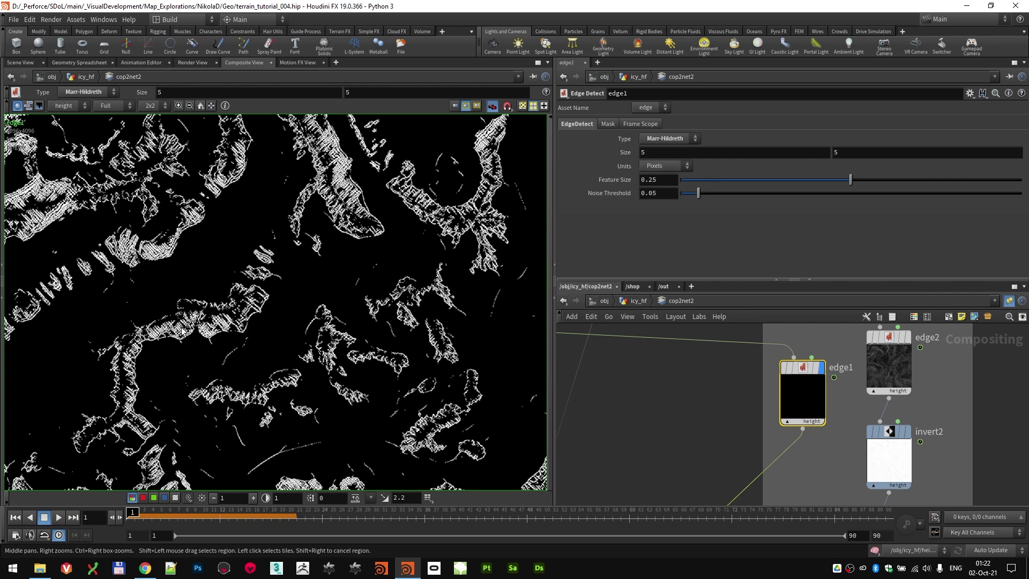
scroll(183, 326, "up", 3)
scroll(679, 436, "down", 4)
Step: Display composite4 again and select it to see how the edge1 mask affects the snow color
middle_click_drag(656, 493, 804, 329)
scroll(694, 448, "up", 4)
middle_click_drag(754, 462, 821, 369)
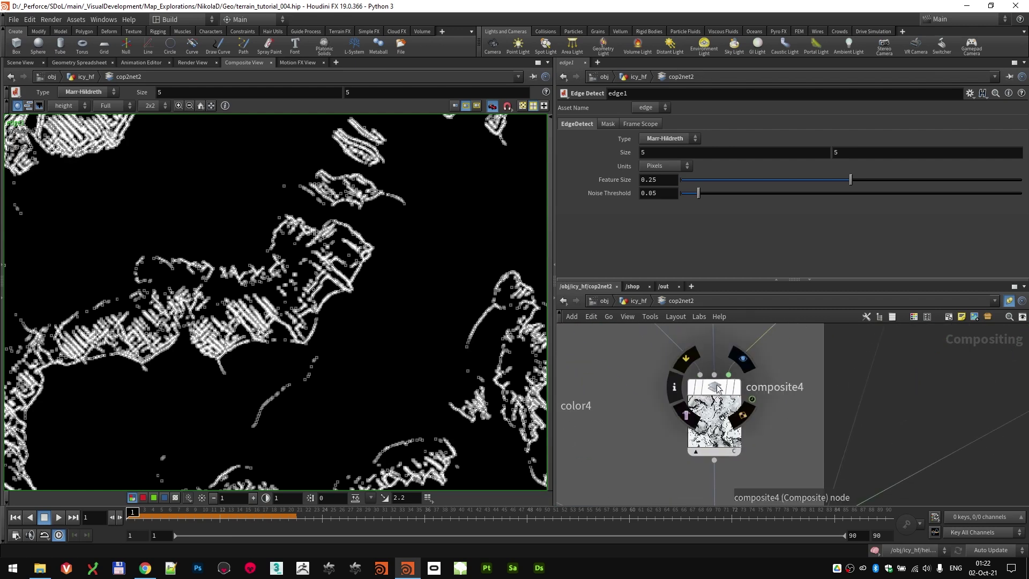
left_click(738, 390)
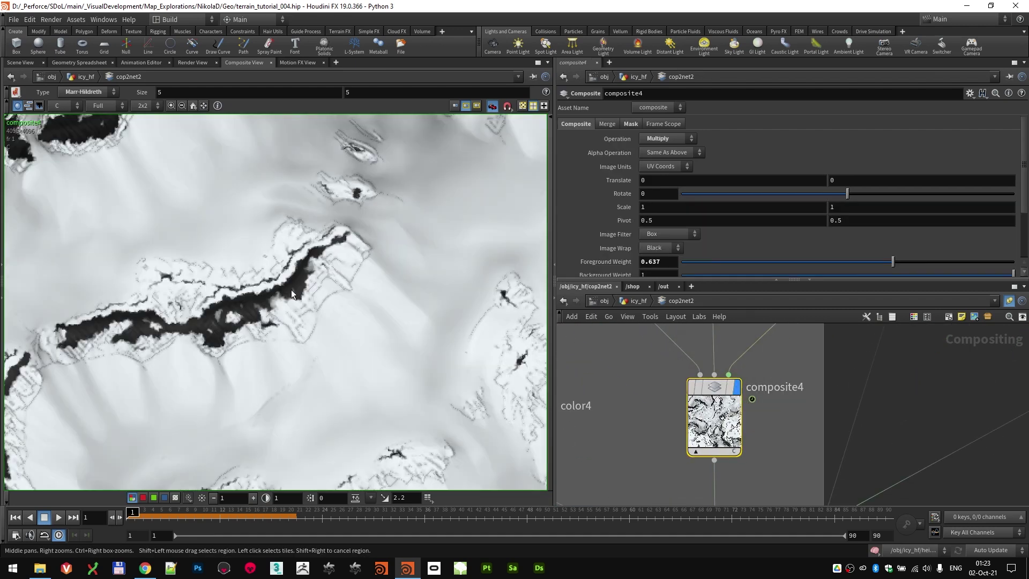
Step: Examine the masked edges in composite4 up close and check the node's mask settings
scroll(293, 290, "down", 5)
scroll(284, 304, "up", 6)
scroll(321, 287, "up", 1)
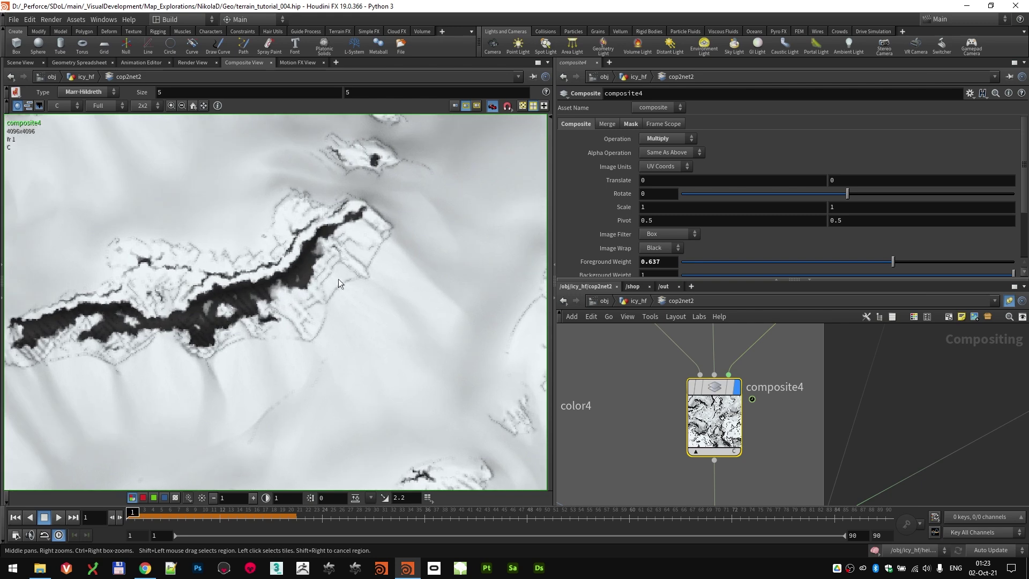
left_click(629, 123)
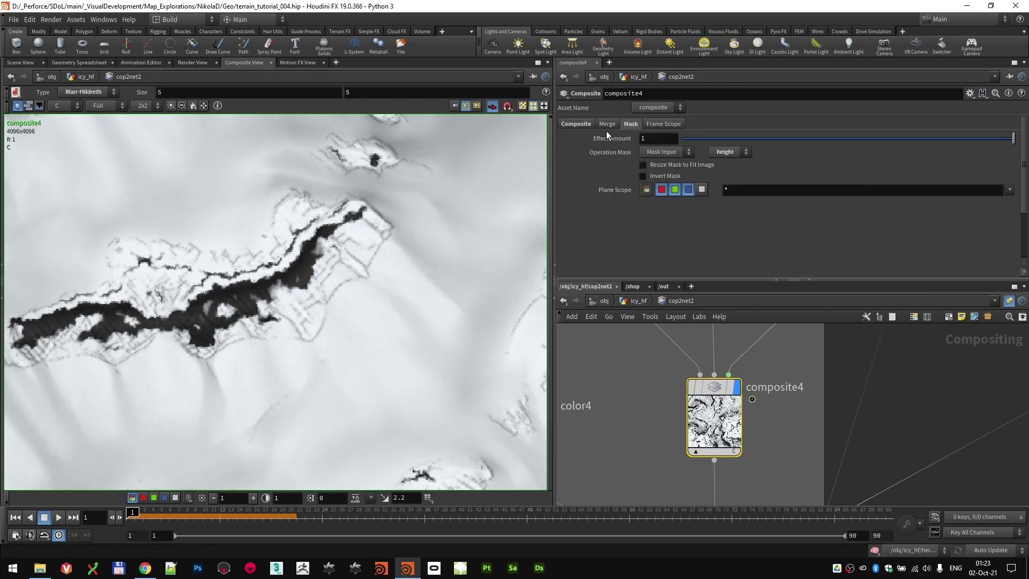
left_click(581, 124)
Step: Locate color4 below composite4 in the network and look over composite4's image at full extent
scroll(816, 406, "down", 5)
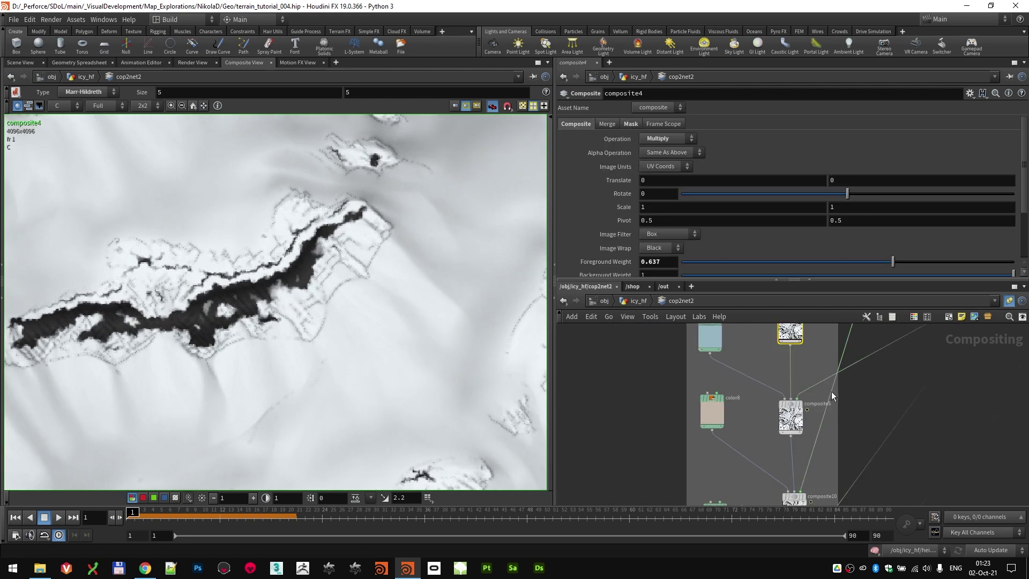
scroll(793, 413, "up", 3)
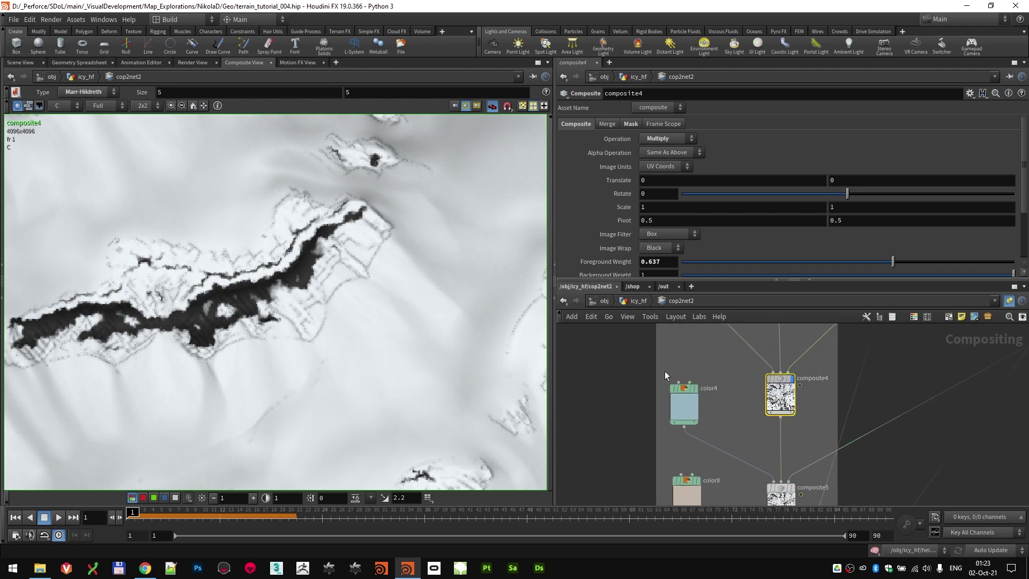
scroll(358, 310, "down", 2)
scroll(357, 308, "down", 4)
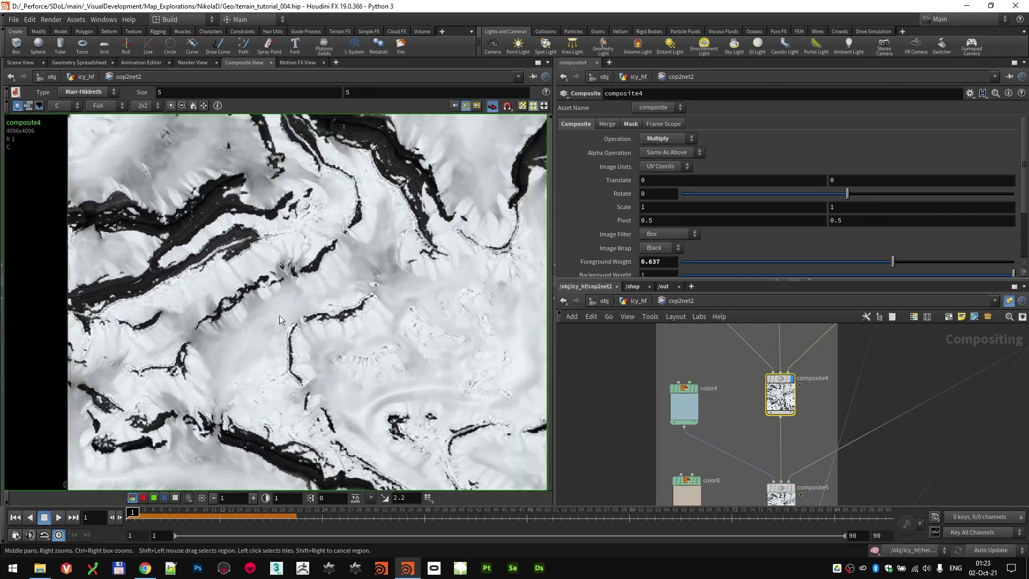
scroll(411, 335, "down", 2)
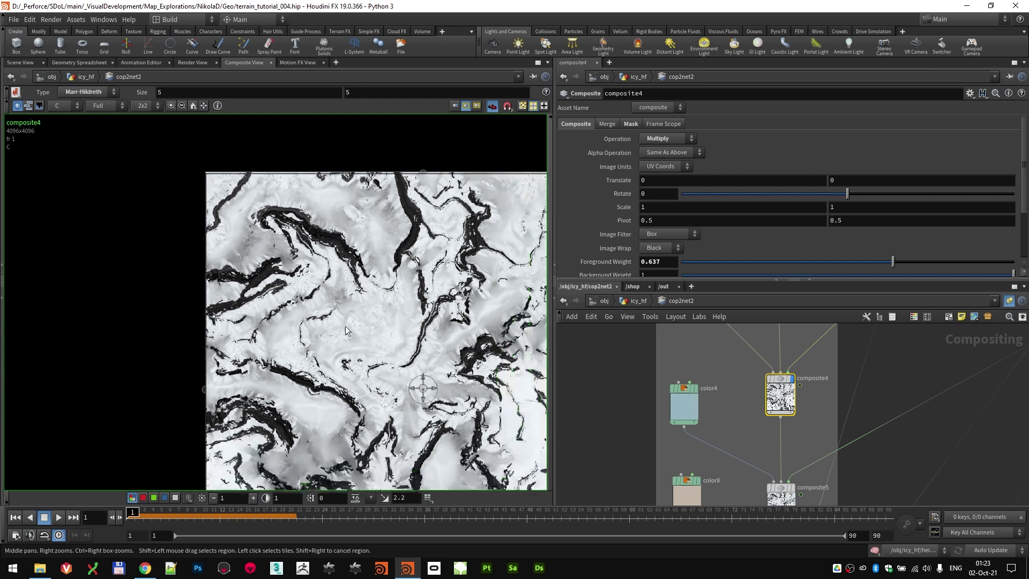
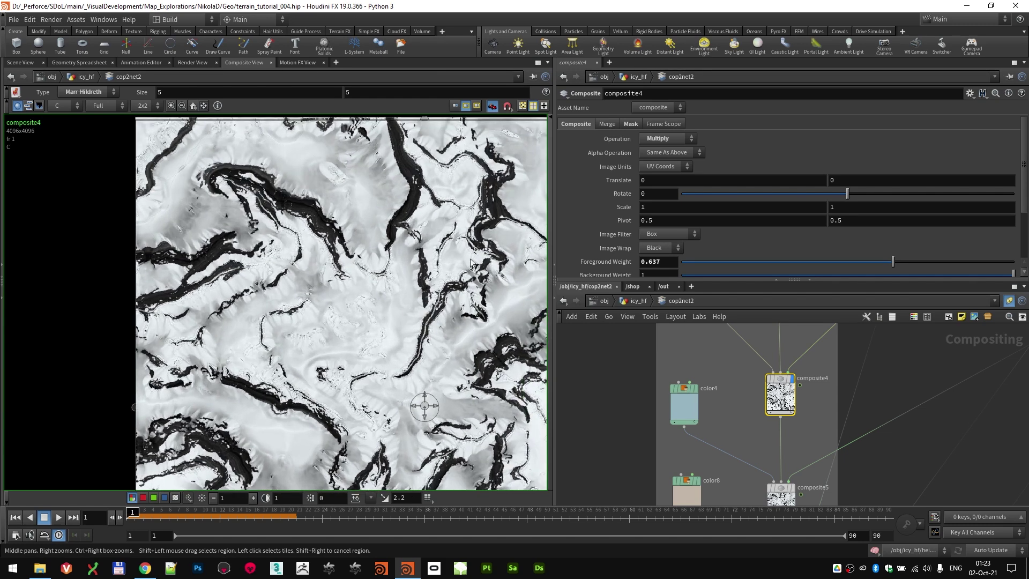
Step: Select and display the color4 node and view its color values
left_click(687, 391)
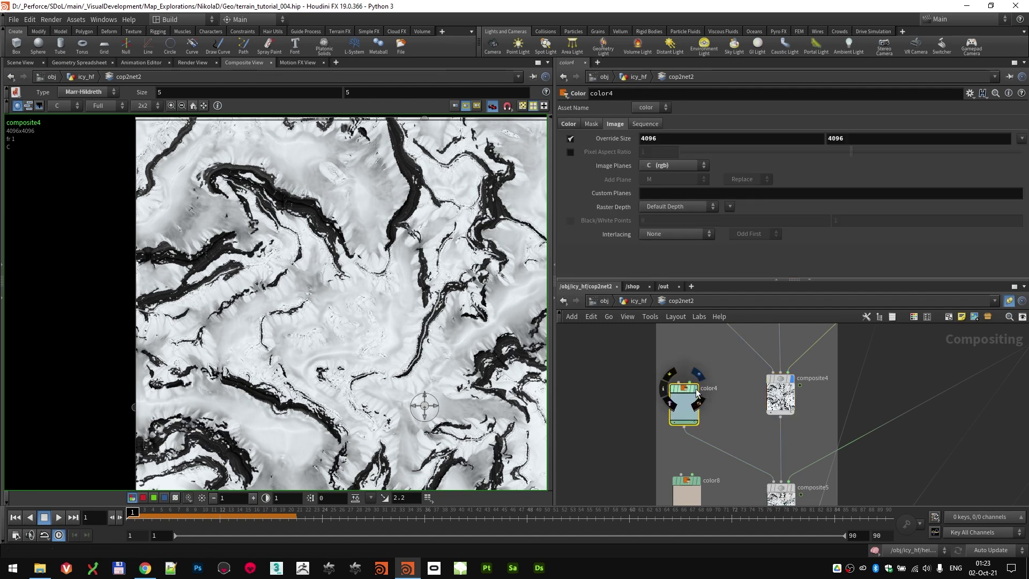
middle_click_drag(320, 291, 338, 307)
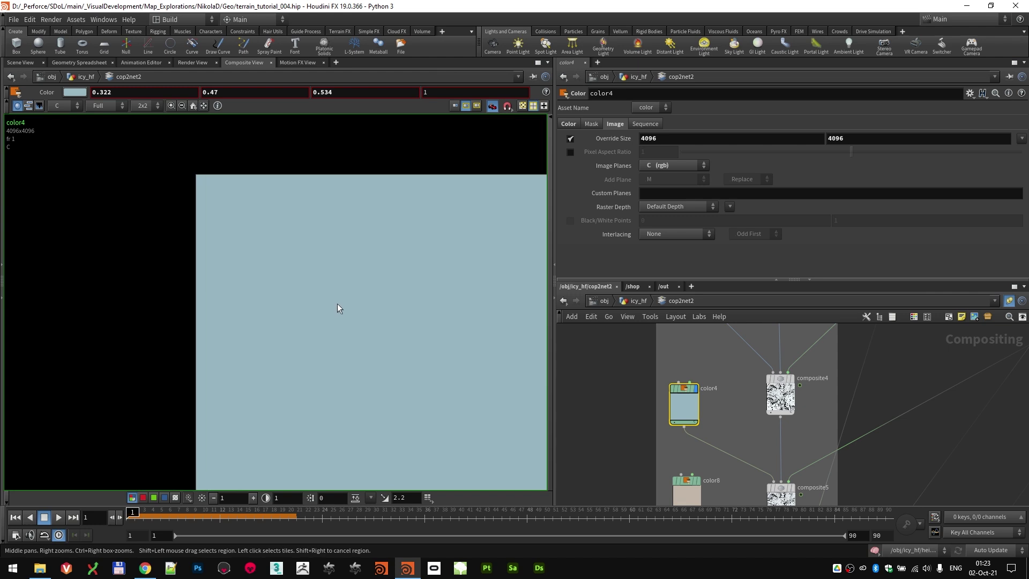
left_click(569, 125)
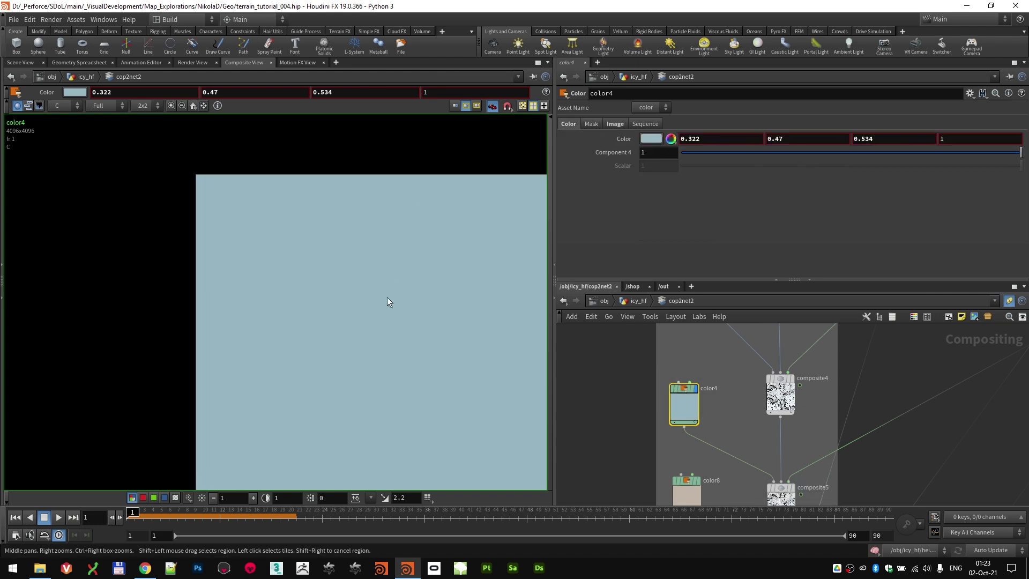
Step: Alternate the display between composite4 and composite5 to compare the whole image with and without the color4 tint
middle_click_drag(400, 342, 305, 273)
scroll(305, 274, "down", 5)
scroll(320, 309, "up", 4)
middle_click_drag(834, 418, 798, 387)
left_click(788, 328)
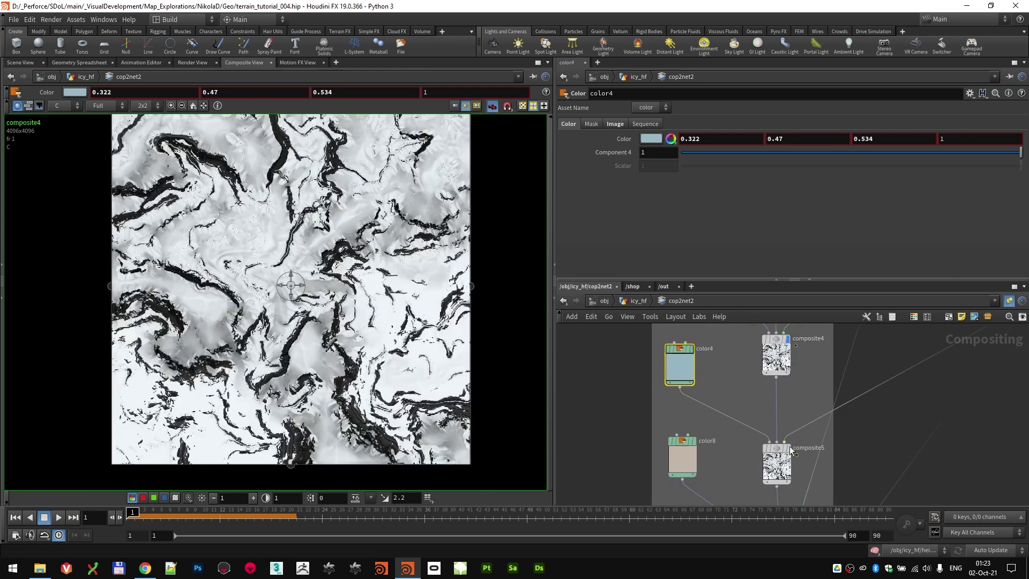
left_click(788, 447)
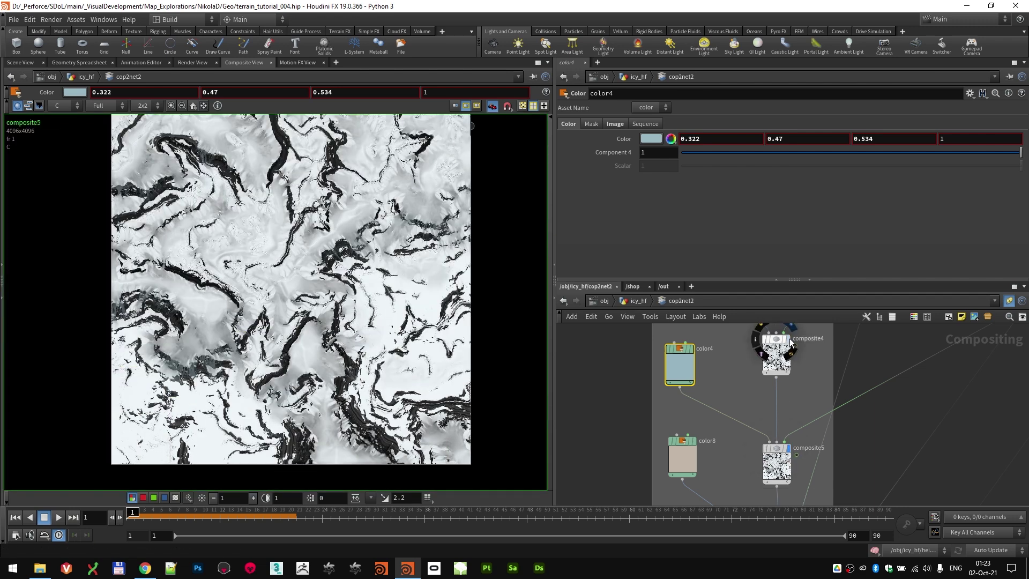
left_click(789, 339)
left_click(789, 447)
Step: Compare composite4 and composite5 up close around the dark rock areas, ending on composite5
scroll(337, 228, "up", 3)
scroll(336, 228, "up", 3)
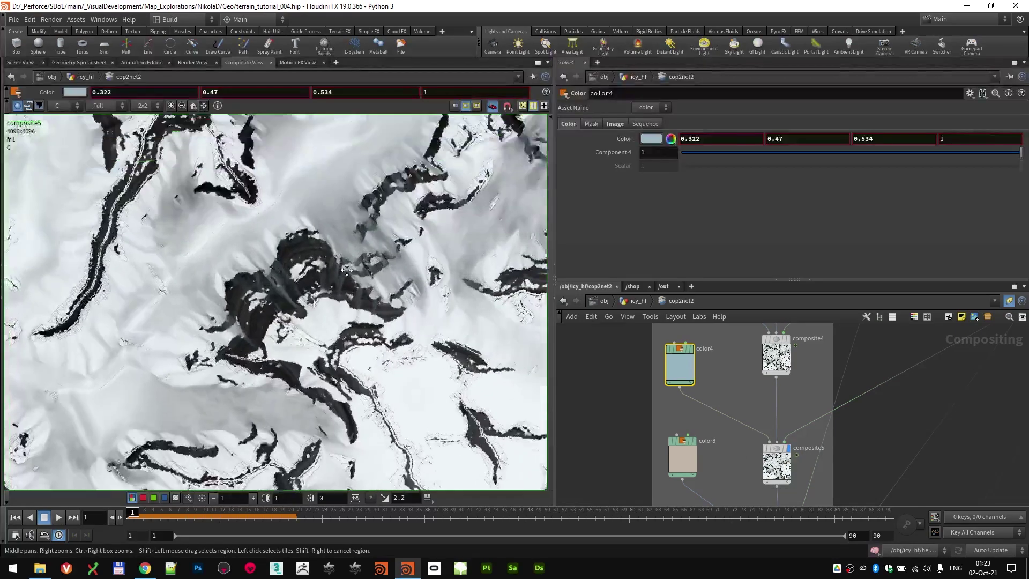
left_click(788, 339)
left_click(788, 444)
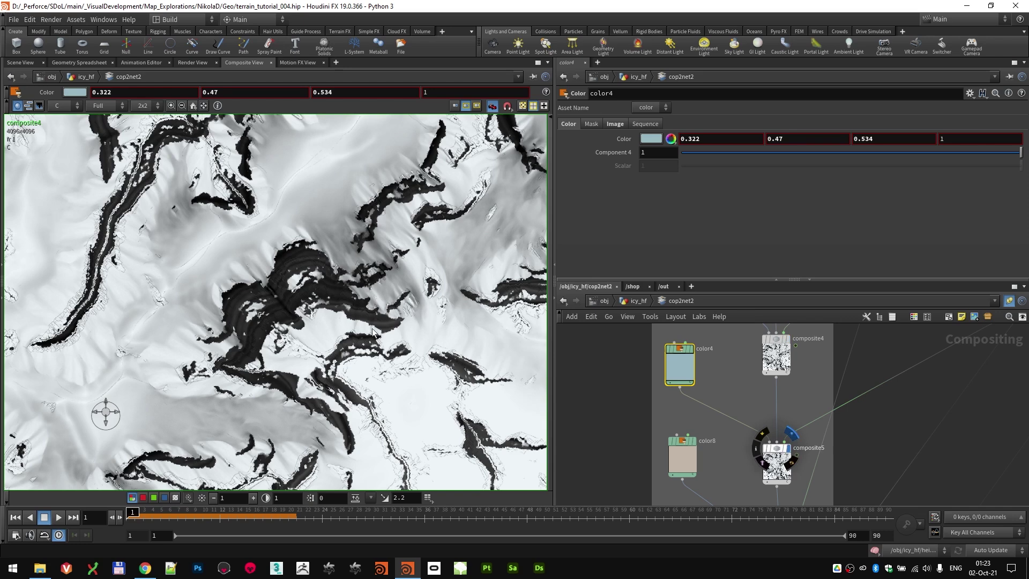
scroll(346, 290, "up", 3)
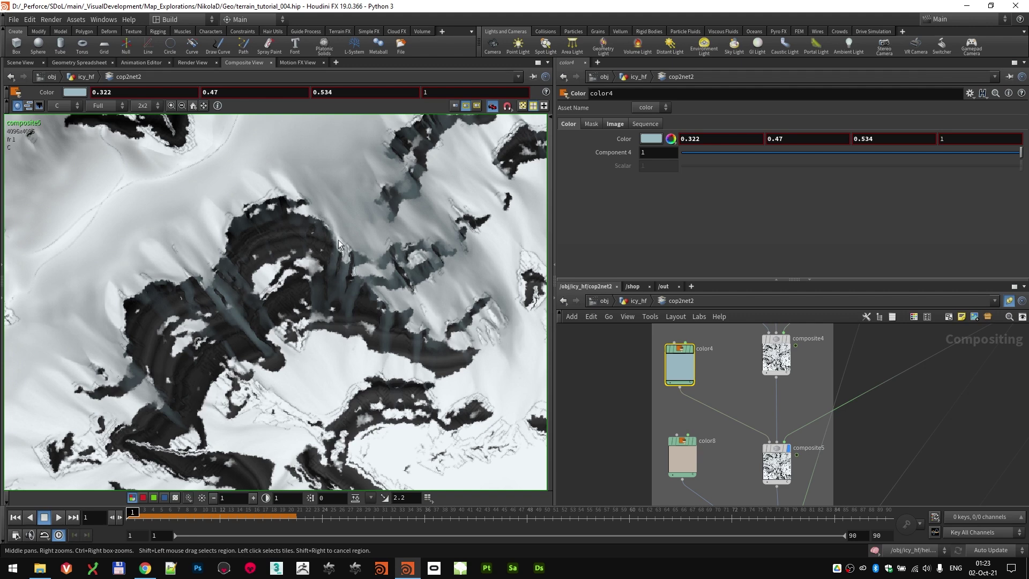
Step: Trace the mask input of composite5 back through the network to the FLOW group
scroll(857, 412, "down", 4)
middle_click_drag(946, 385, 761, 418)
scroll(763, 416, "down", 5)
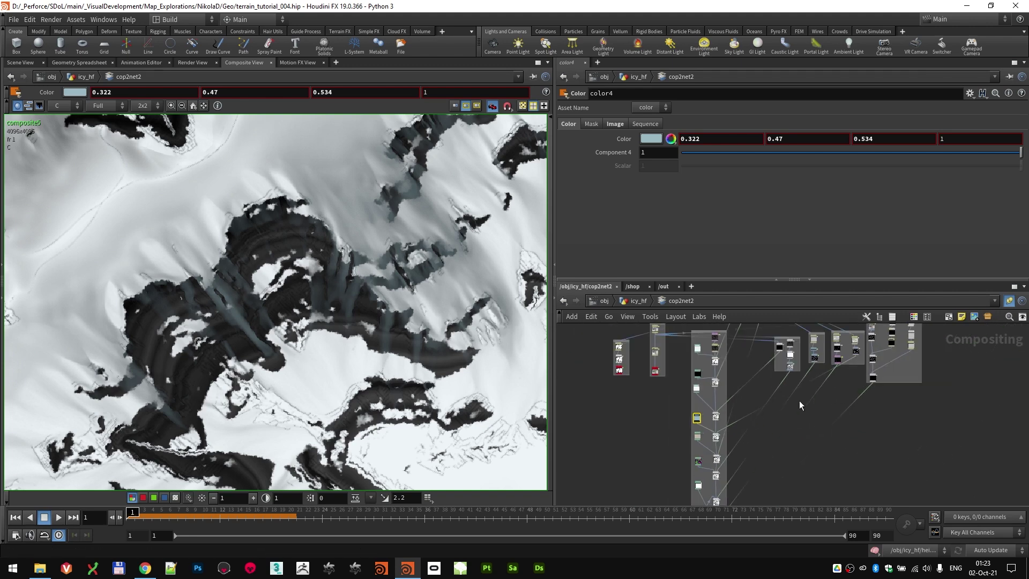
scroll(799, 402, "up", 3)
middle_click_drag(837, 409, 834, 427)
scroll(834, 427, "up", 4)
scroll(847, 402, "up", 4)
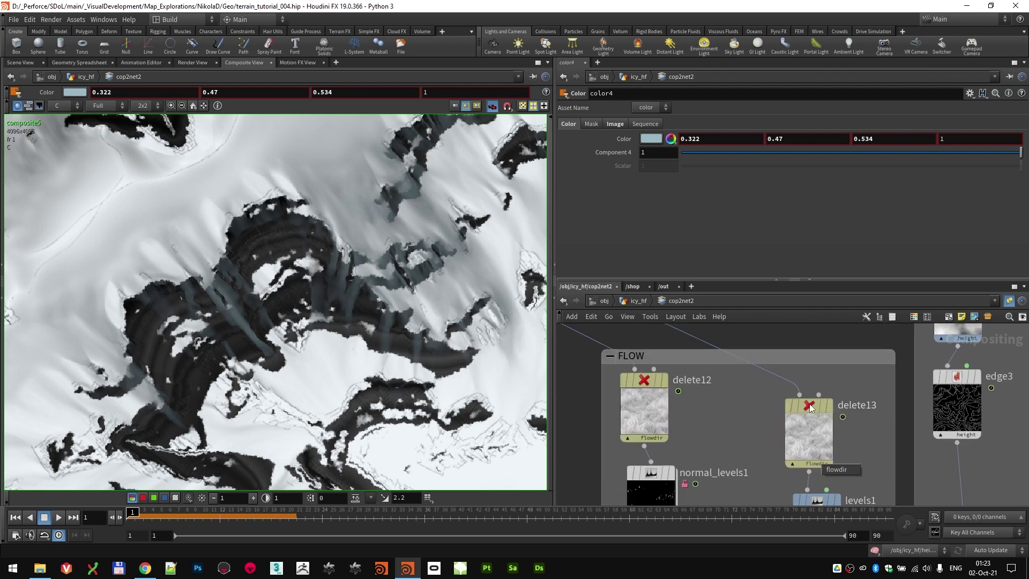
Step: Display delete13 in the FLOW group and check its flowdir.x plane scope
left_click(829, 406)
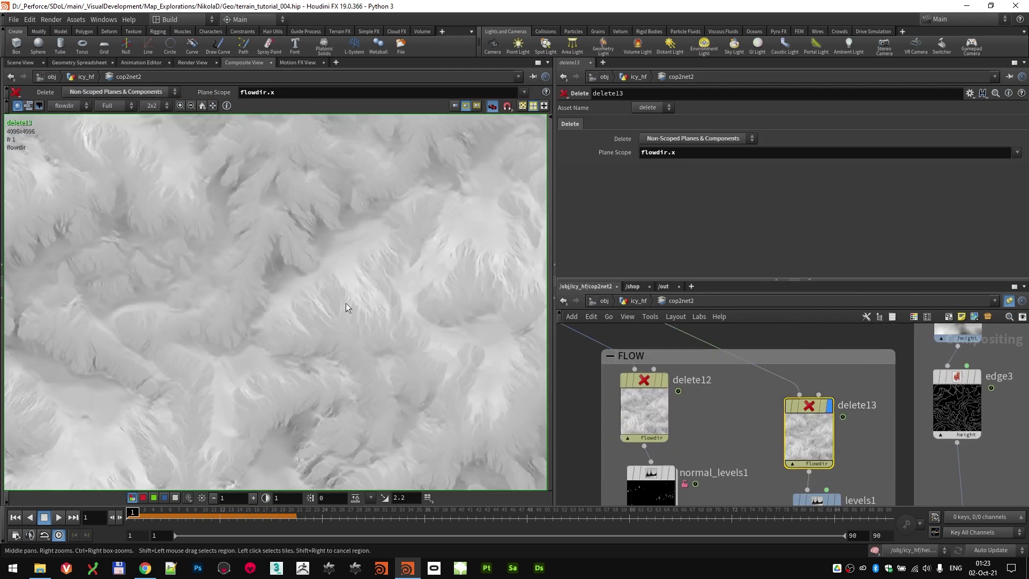
scroll(346, 303, "down", 2)
scroll(329, 304, "up", 1)
middle_click_drag(239, 344, 273, 265)
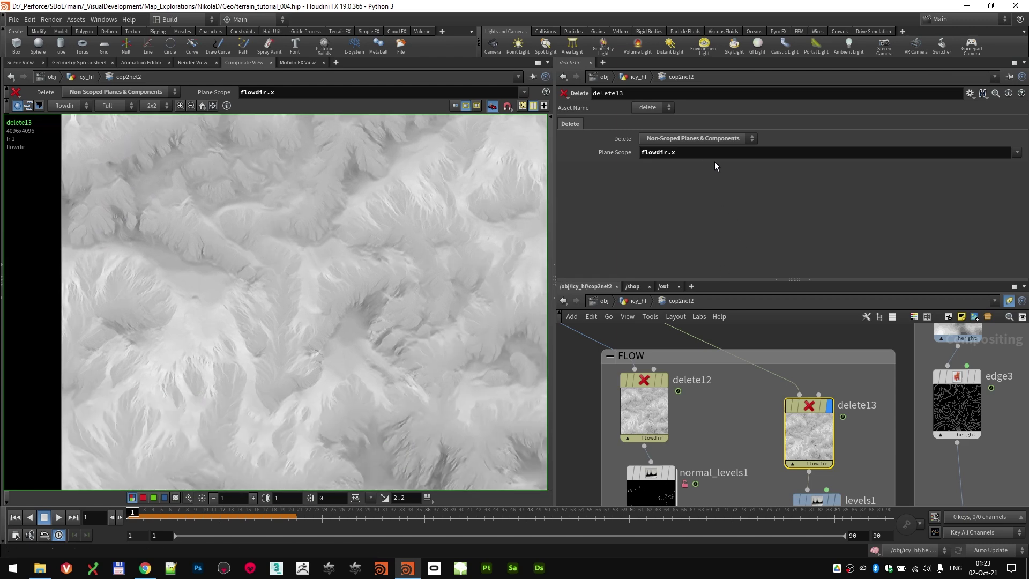
left_click(689, 152)
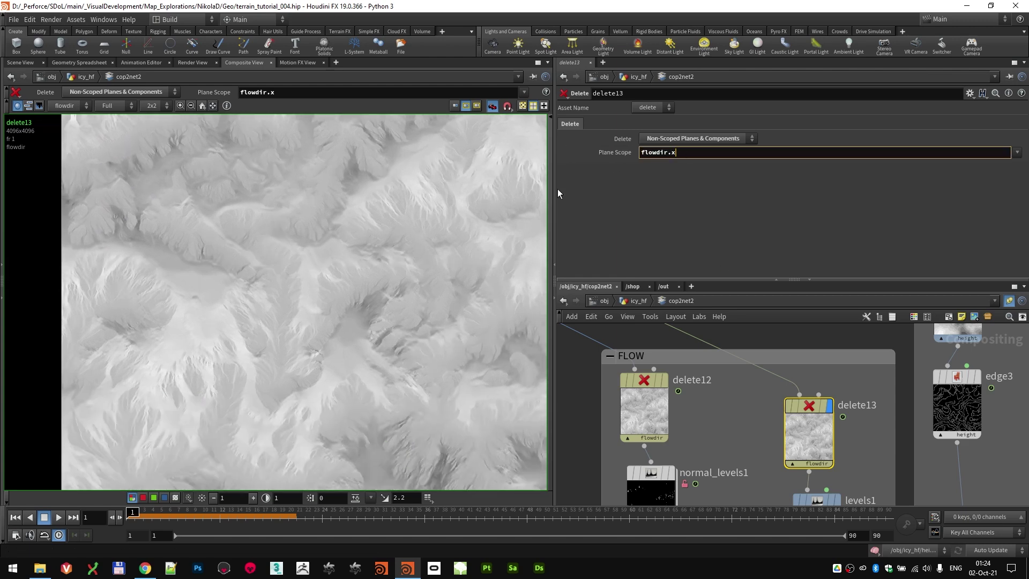
Step: Display levels1 below delete13 and view the flow mask along with its input levels
middle_click_drag(842, 470, 834, 396)
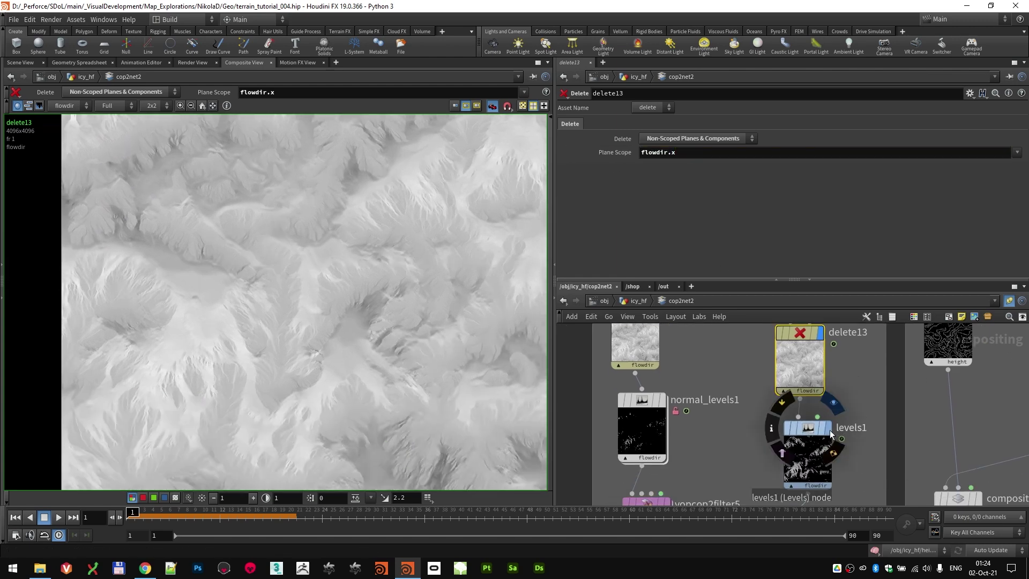
left_click(830, 430)
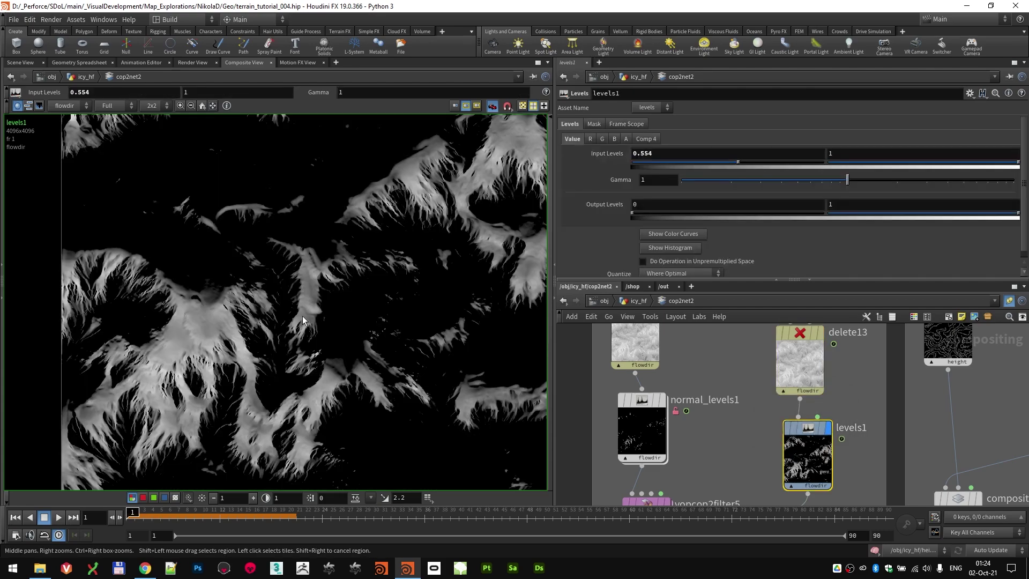
scroll(414, 286, "down", 3)
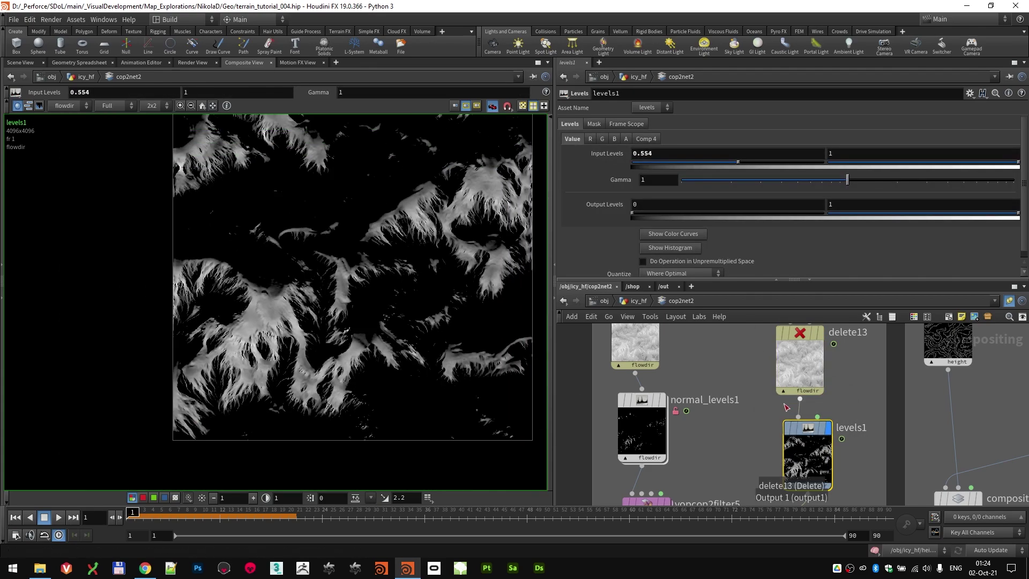
Step: Follow the flow mask connection back to composite5, then display and select that node
scroll(745, 443, "down", 5)
mouse_move(705, 493)
middle_mouse_down()
mouse_move(760, 390)
mouse_move(925, 341)
middle_mouse_up()
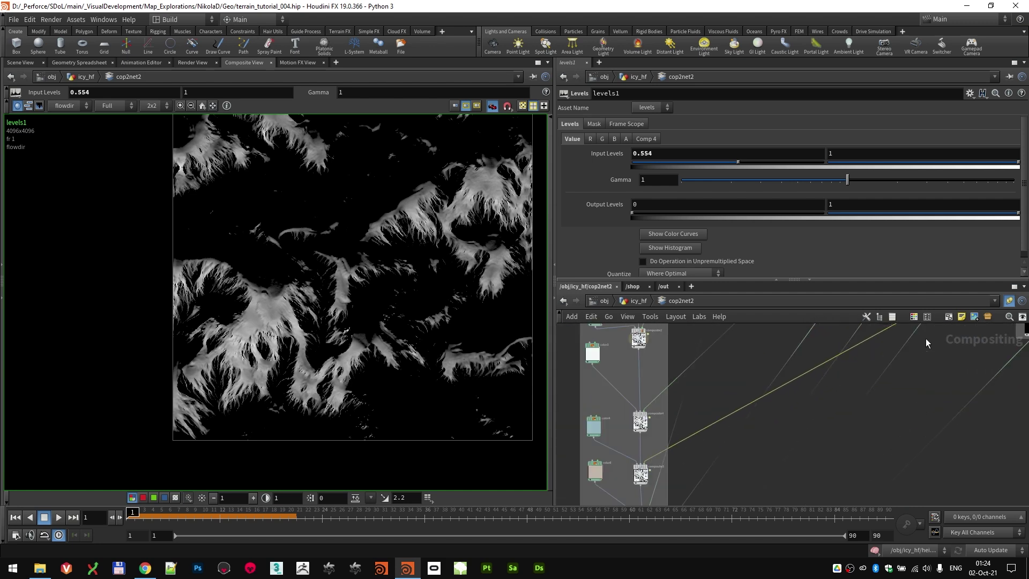
middle_click_drag(623, 465, 710, 379)
scroll(711, 375, "up", 5)
left_click(777, 395)
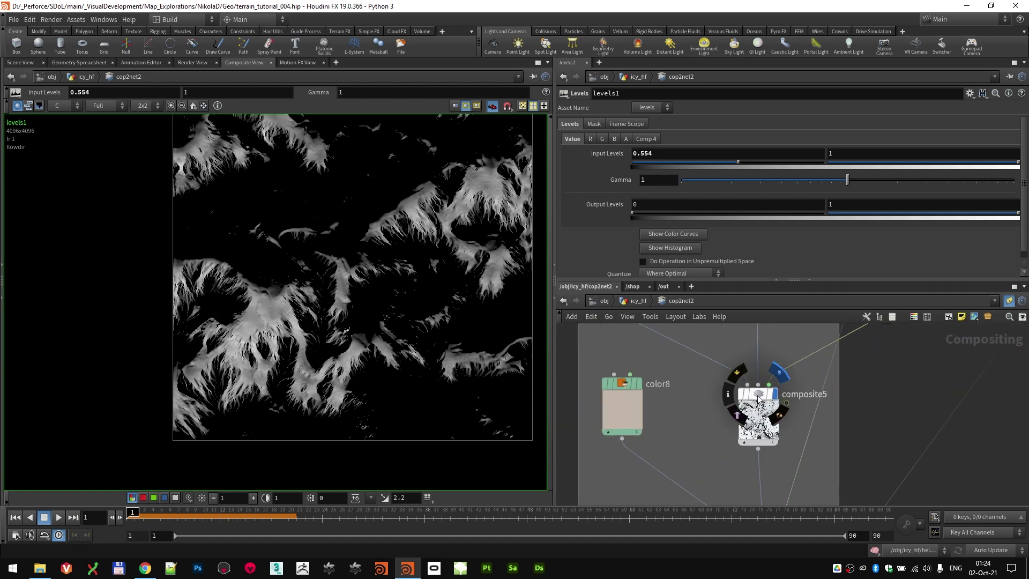
left_click(758, 398)
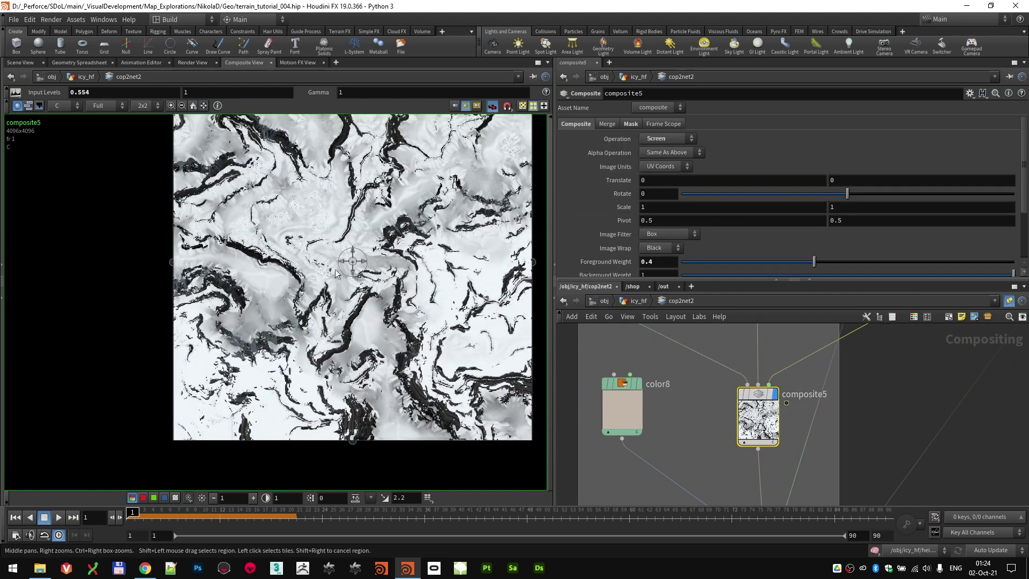
Step: Inspect the flow-masked rock tint in composite5 up close by switching the display to composite4 and back
scroll(189, 331, "up", 5)
scroll(234, 349, "up", 2)
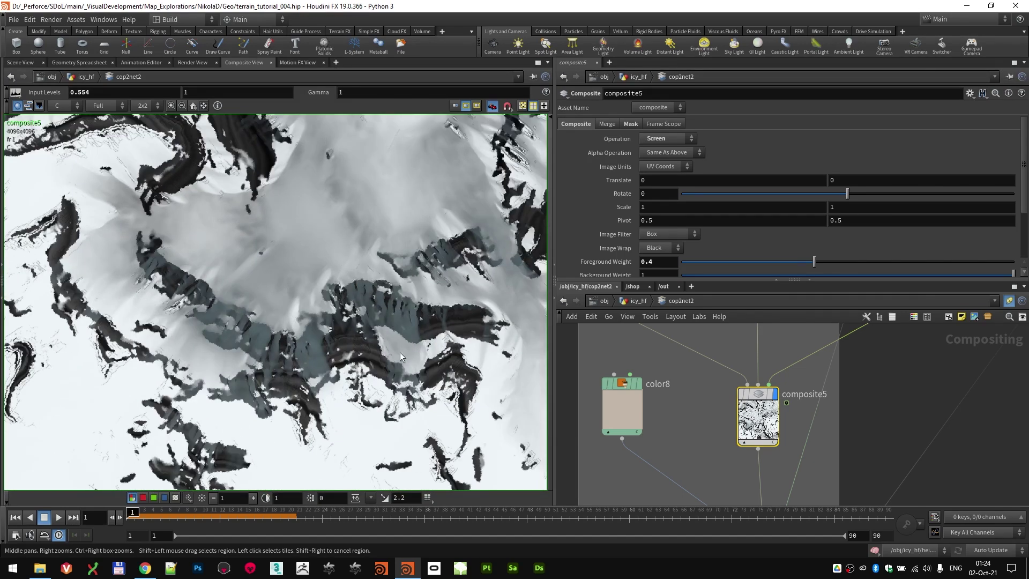
middle_click_drag(695, 372, 690, 450)
scroll(726, 405, "down", 2)
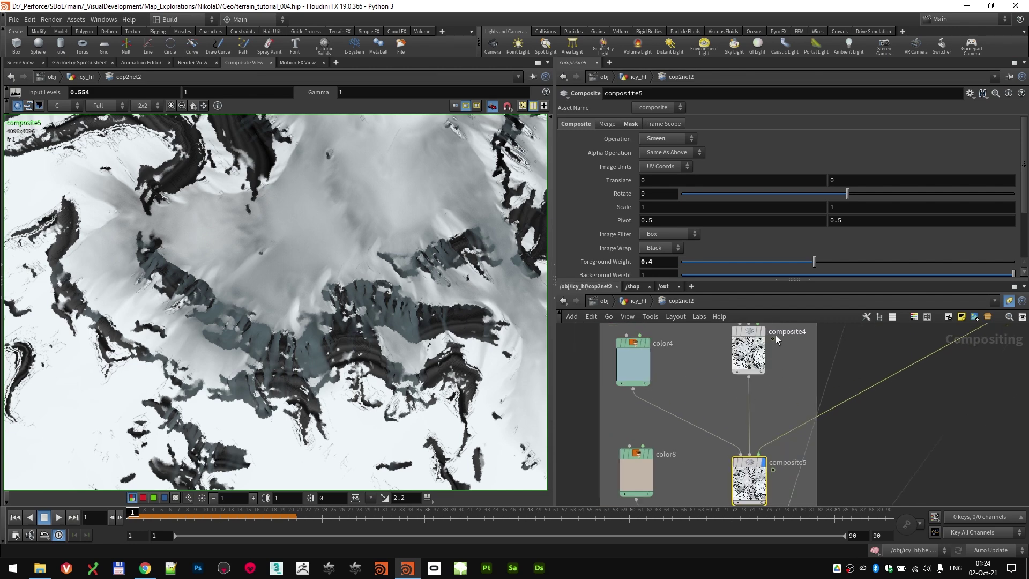
left_click(763, 330)
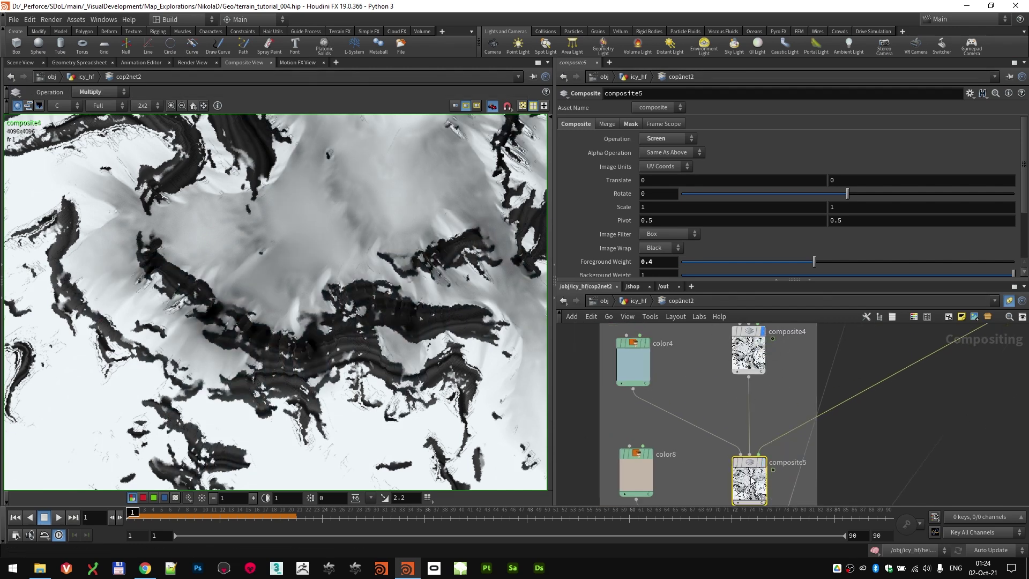
left_click(763, 460)
Step: Display composite10 further down the network and compare its result with composite5
scroll(863, 445, "down", 2)
middle_click_drag(864, 458, 857, 363)
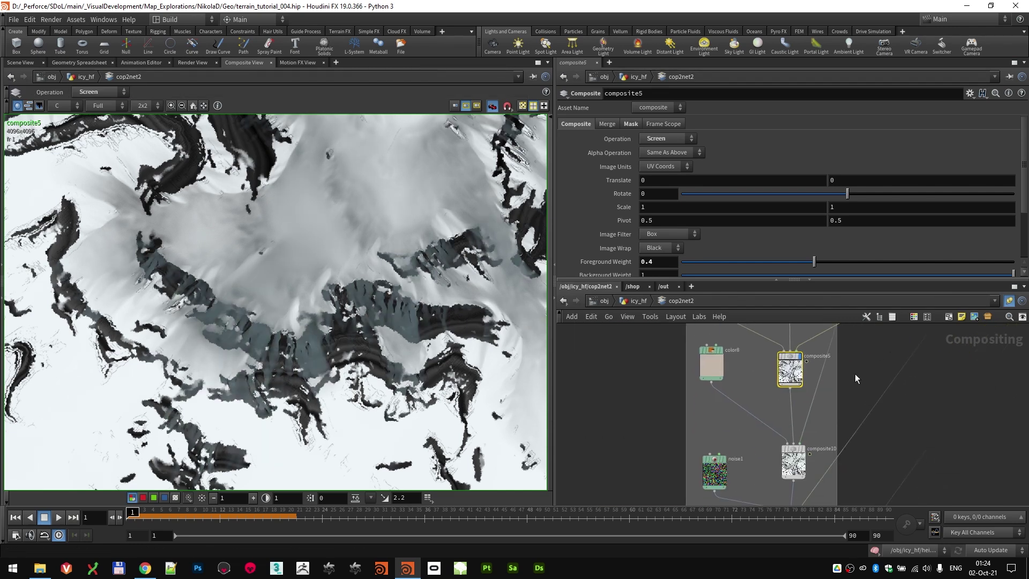
scroll(842, 421, "up", 2)
left_click(793, 455)
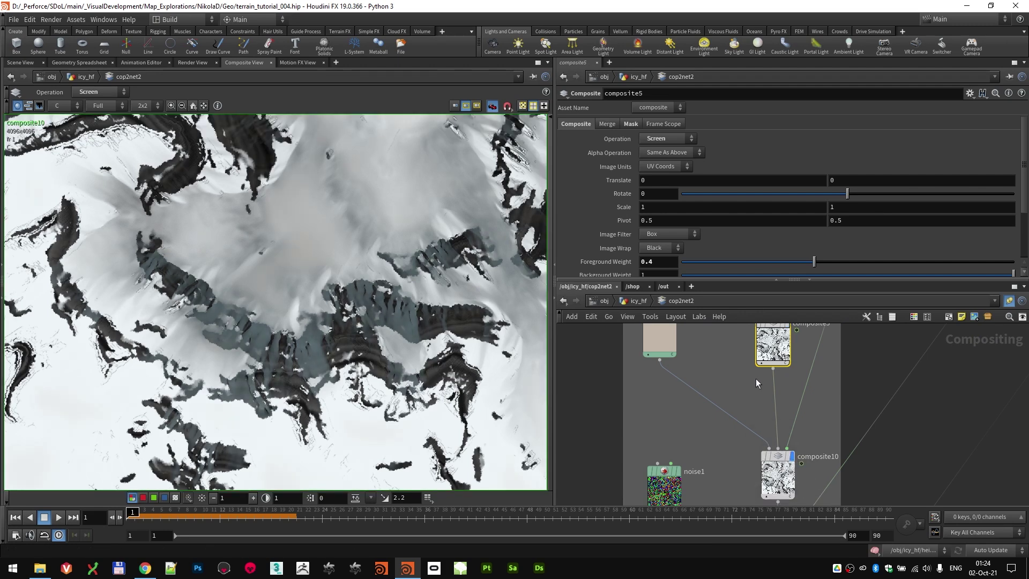
scroll(737, 485, "down", 1)
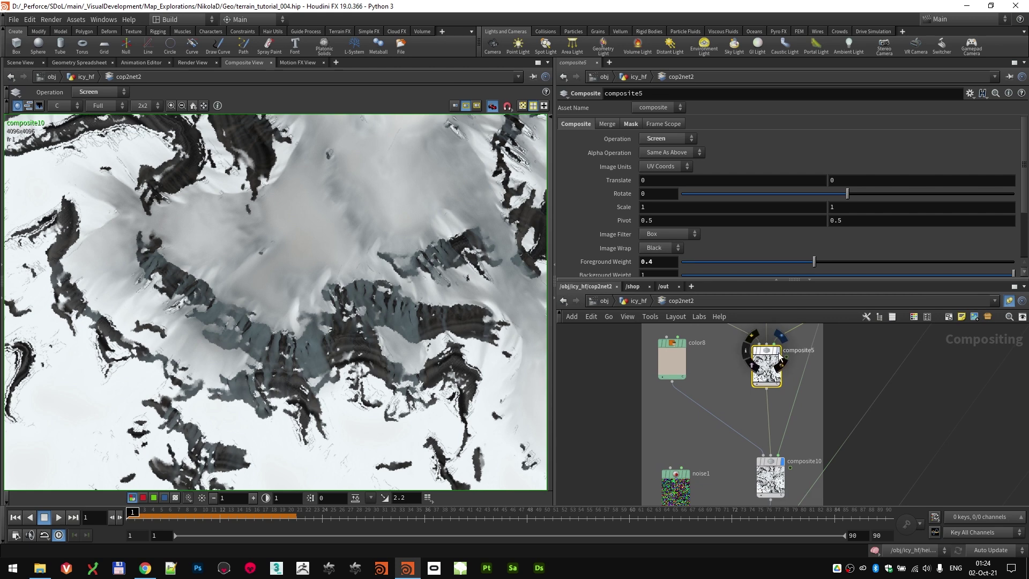
left_click(779, 352)
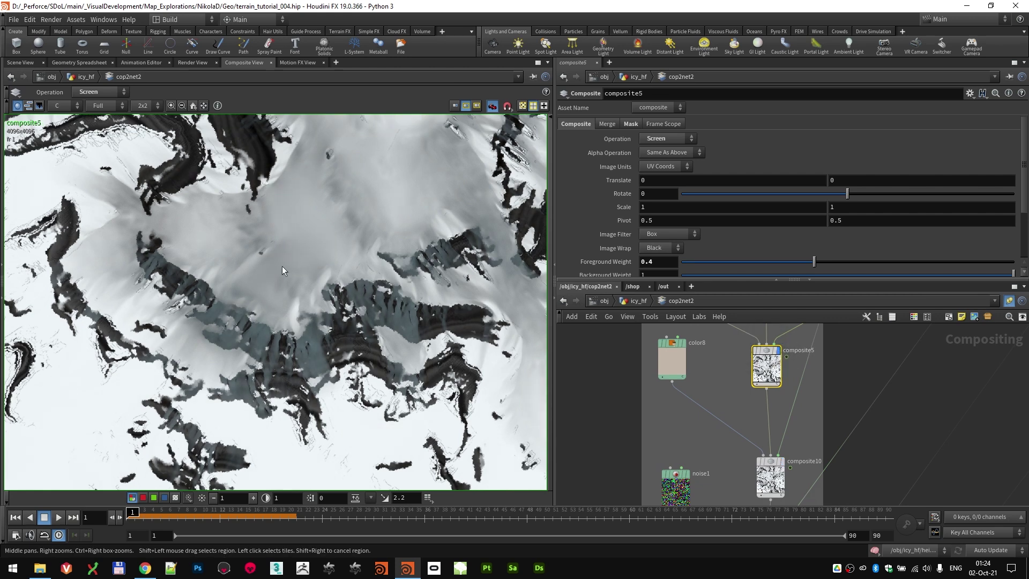
Step: Select color8, view its color values and display it
left_click(671, 361)
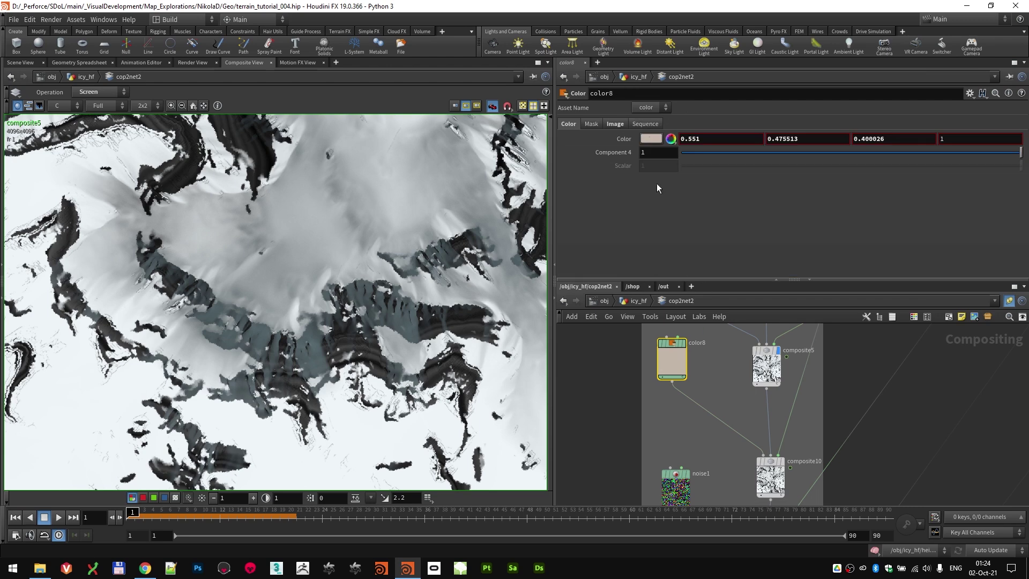
left_click(684, 342)
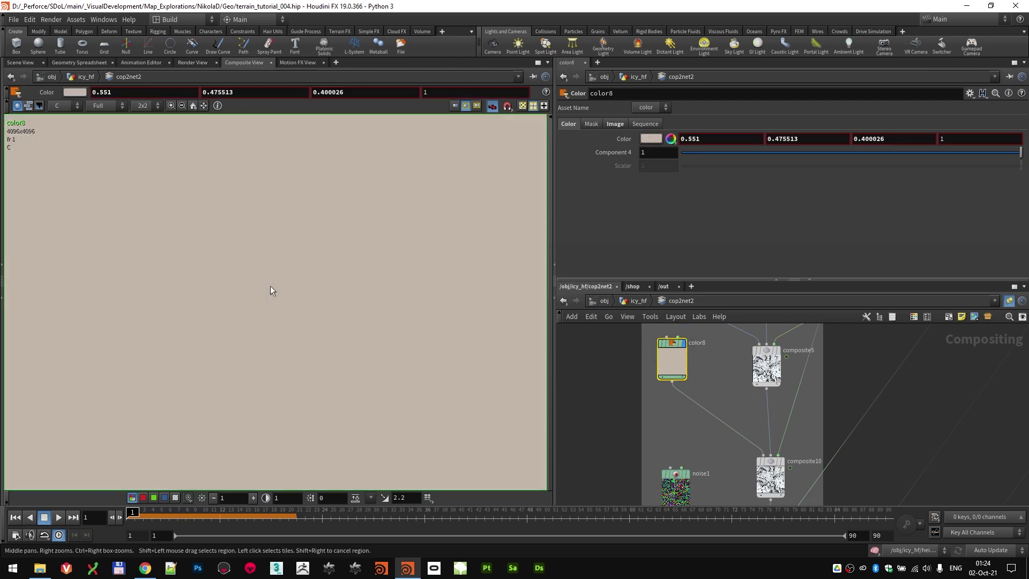
Step: Display and select composite10, then check its foreground weight and mask settings
right_click_drag(280, 301, 301, 299)
scroll(301, 301, "up", 2)
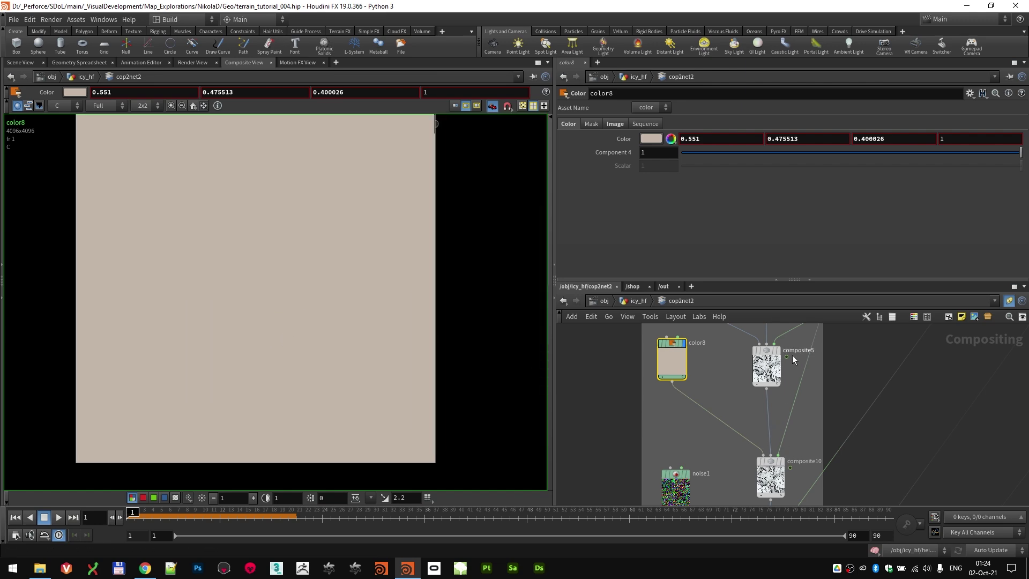
left_click(782, 460)
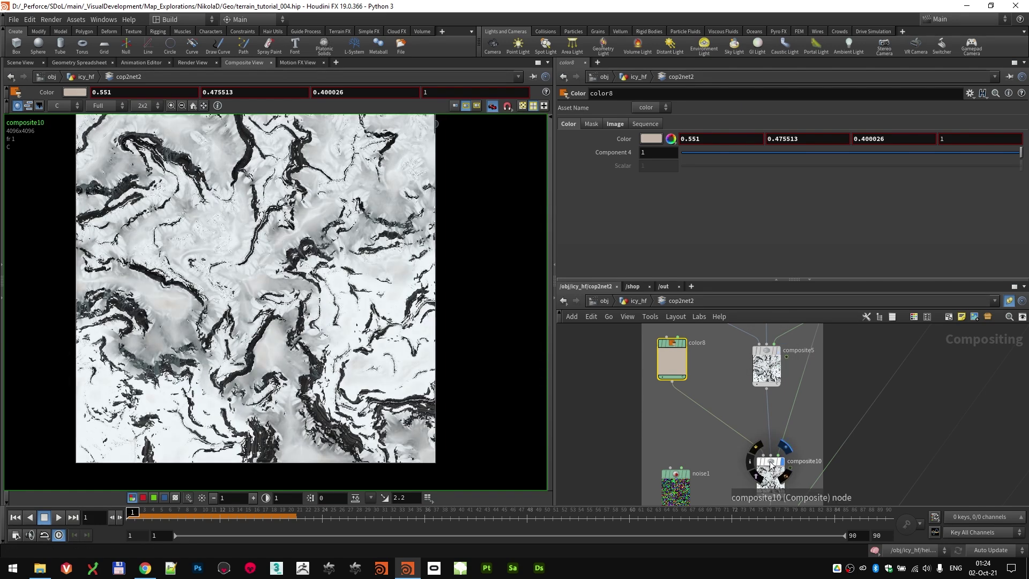
left_click(771, 465)
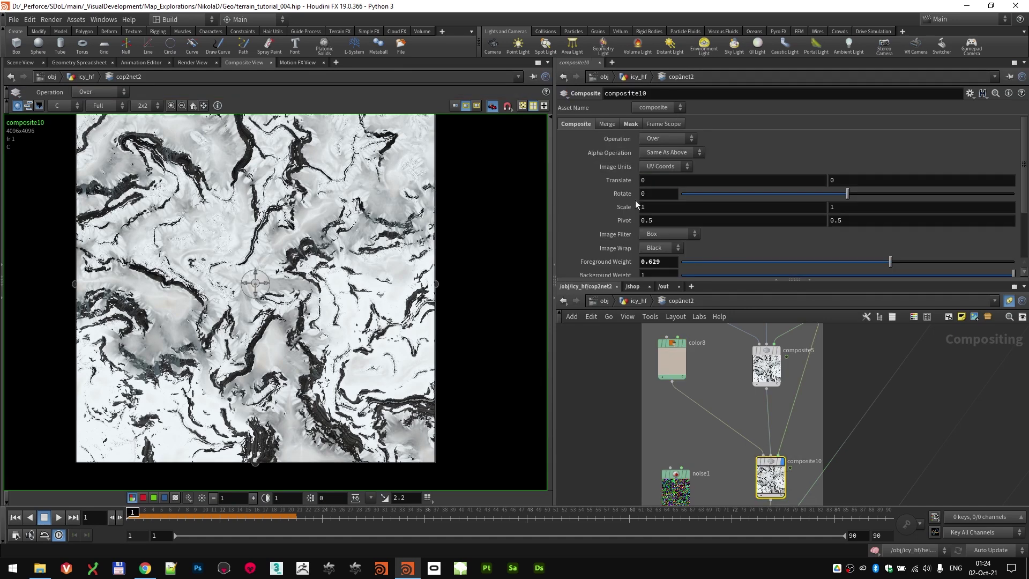
scroll(587, 197, "down", 3)
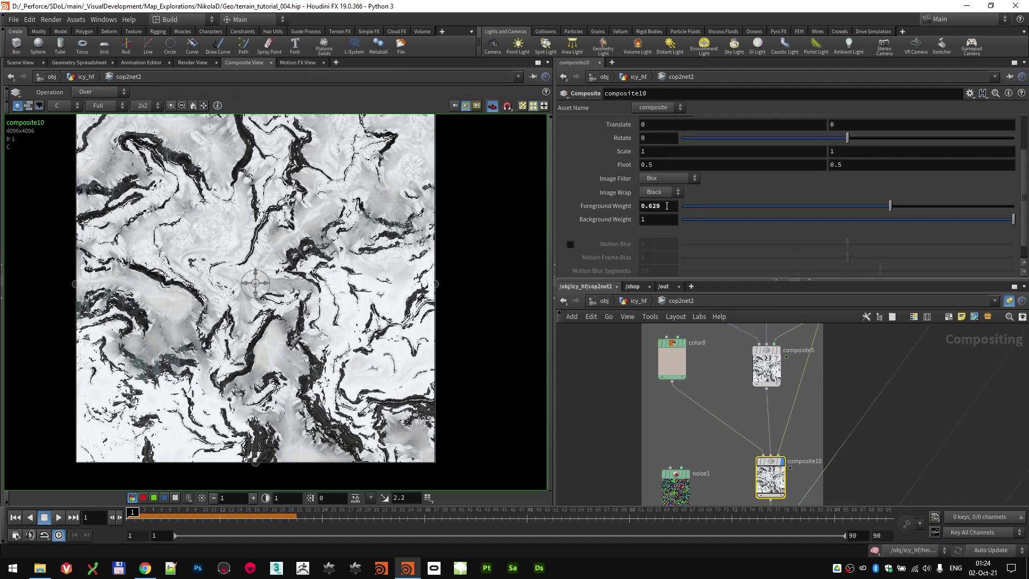
scroll(565, 196, "up", 3)
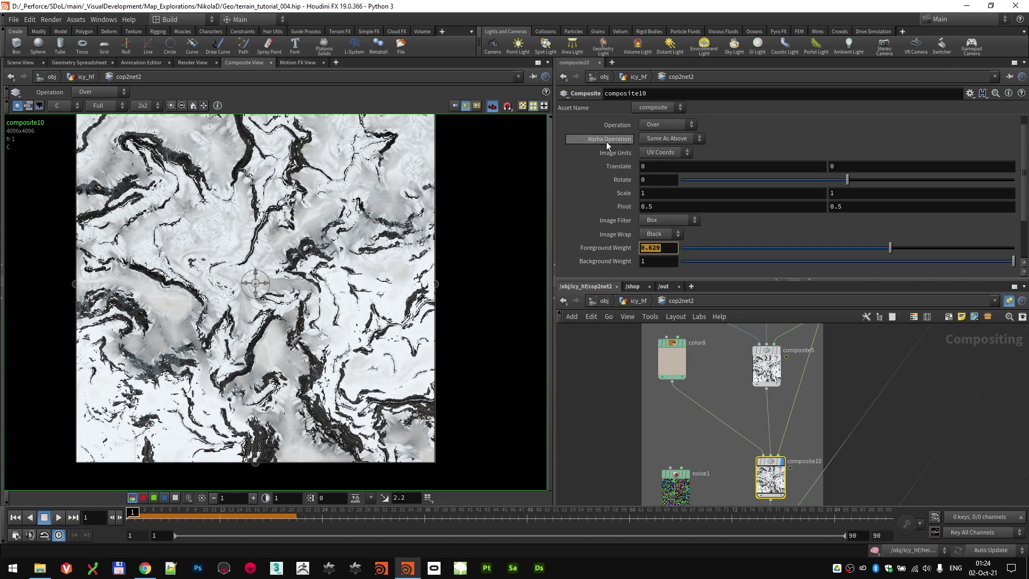
left_click(625, 124)
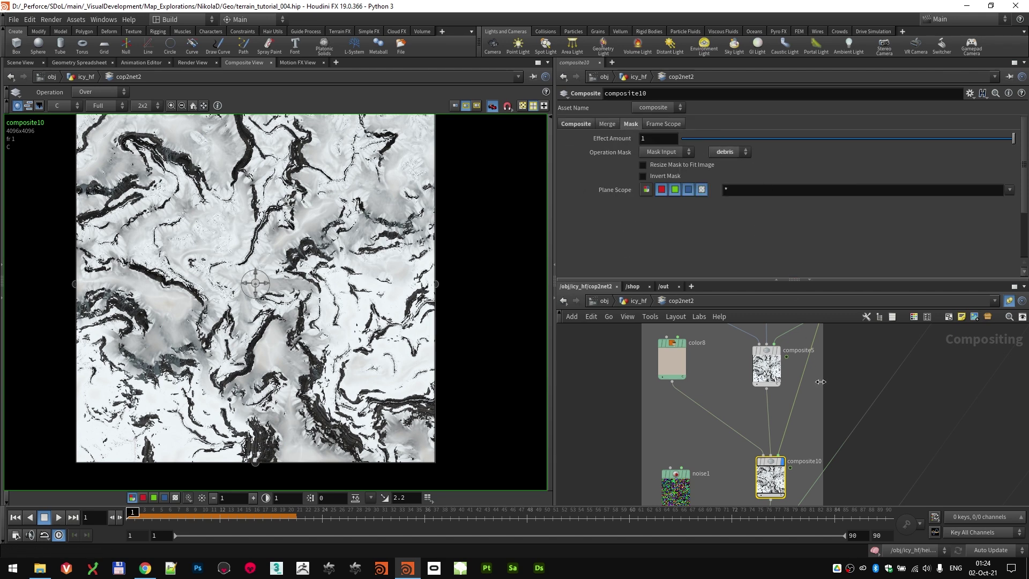
Step: Trace composite10's debris mask input up the network to delete9, then display and select that node
scroll(821, 382, "down", 5)
scroll(765, 485, "up", 5)
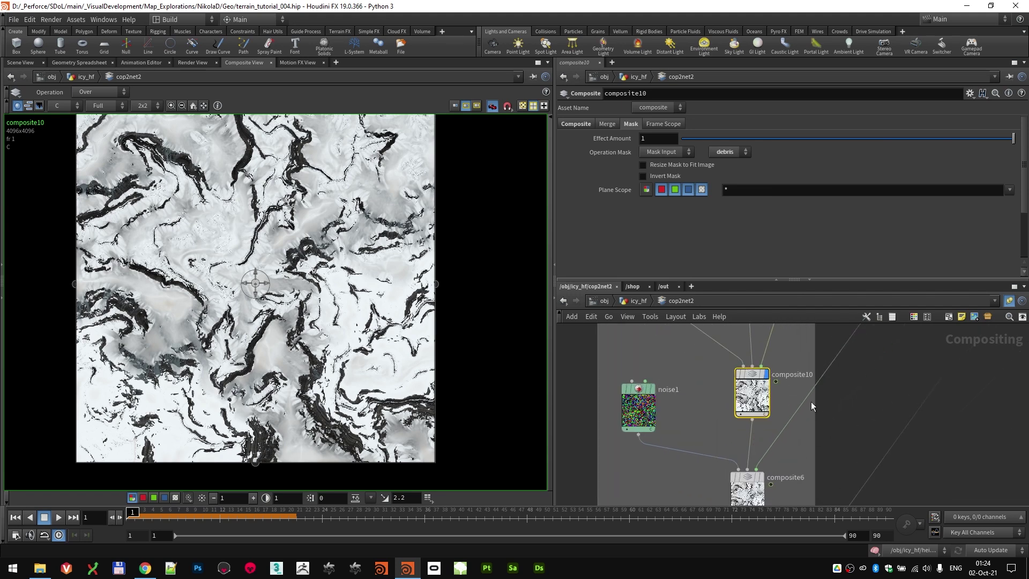
scroll(781, 376, "down", 3)
scroll(753, 446, "down", 3)
middle_click_drag(783, 375, 764, 504)
scroll(753, 432, "up", 3)
scroll(761, 456, "down", 3)
middle_click_drag(799, 335, 781, 423)
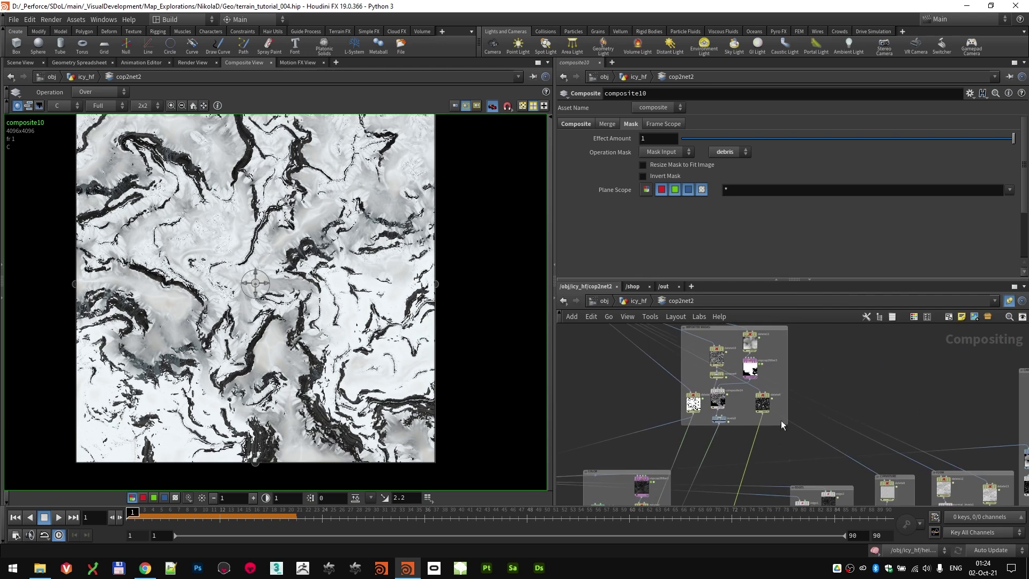
scroll(772, 404, "up", 5)
scroll(773, 403, "up", 1)
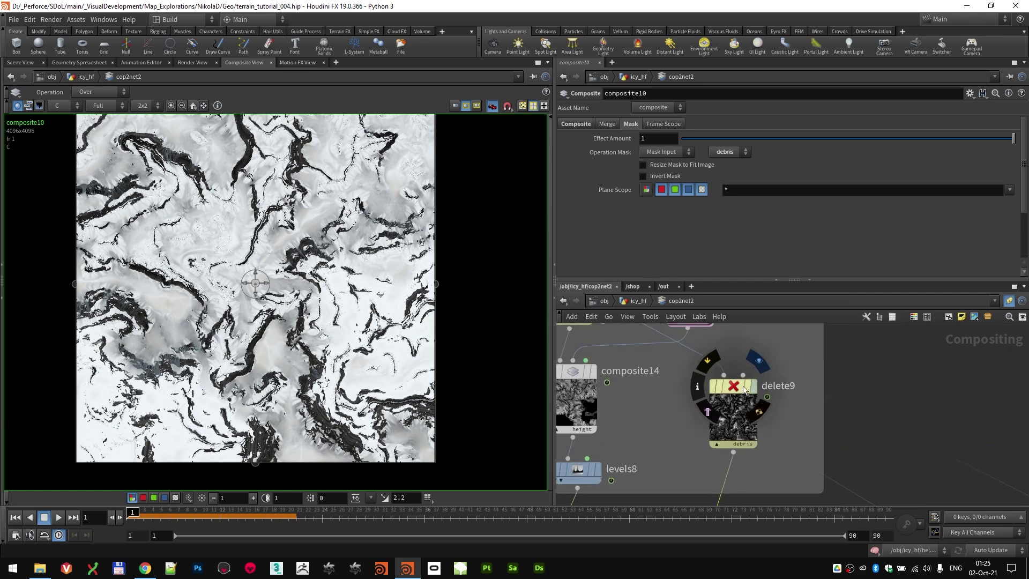
left_click(743, 385)
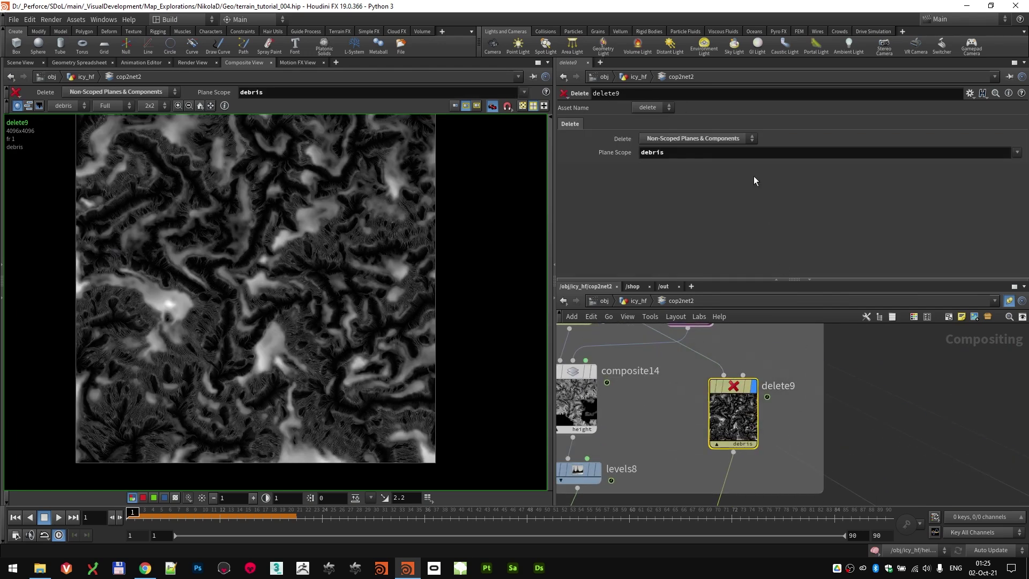
Step: Follow the debris mask connection back down to composite10 and display its result
scroll(675, 370, "down", 6)
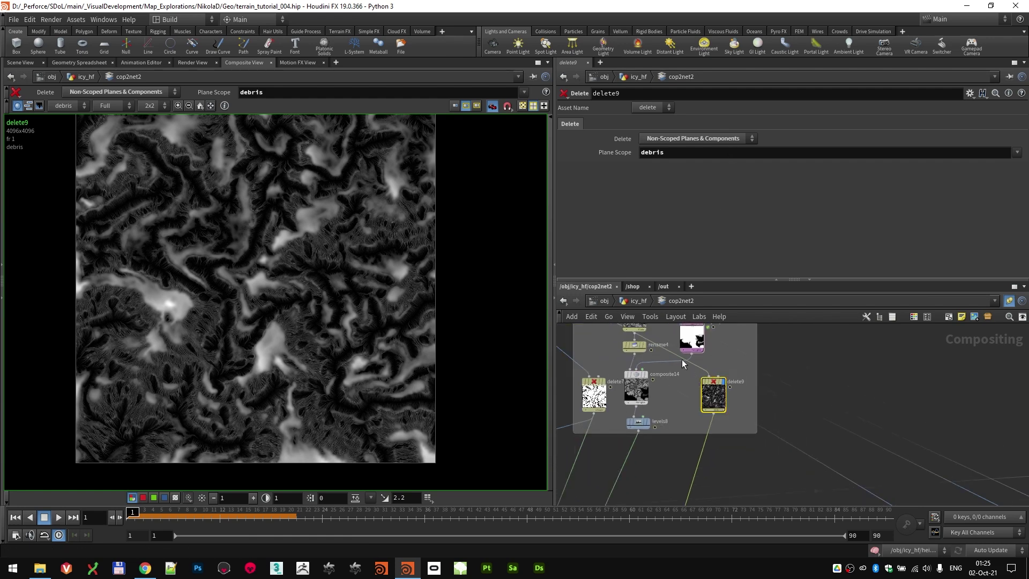
scroll(759, 444, "up", 4)
mouse_move(760, 441)
left_mouse_down()
mouse_move(738, 447)
mouse_move(768, 440)
left_mouse_up()
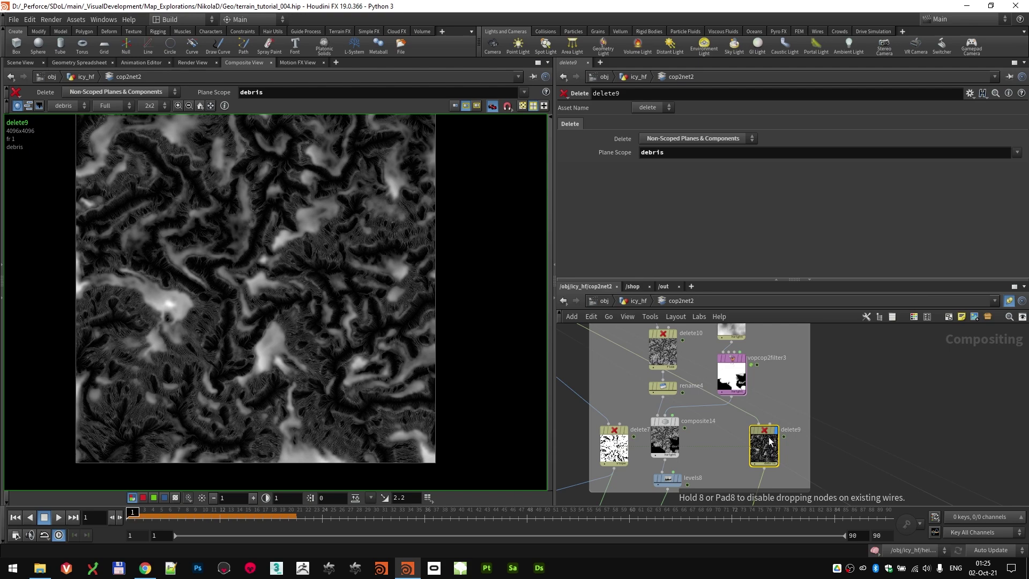
scroll(831, 455, "down", 4)
middle_click_drag(837, 465, 864, 365)
middle_click_drag(840, 451, 875, 343)
middle_click_drag(813, 498, 855, 346)
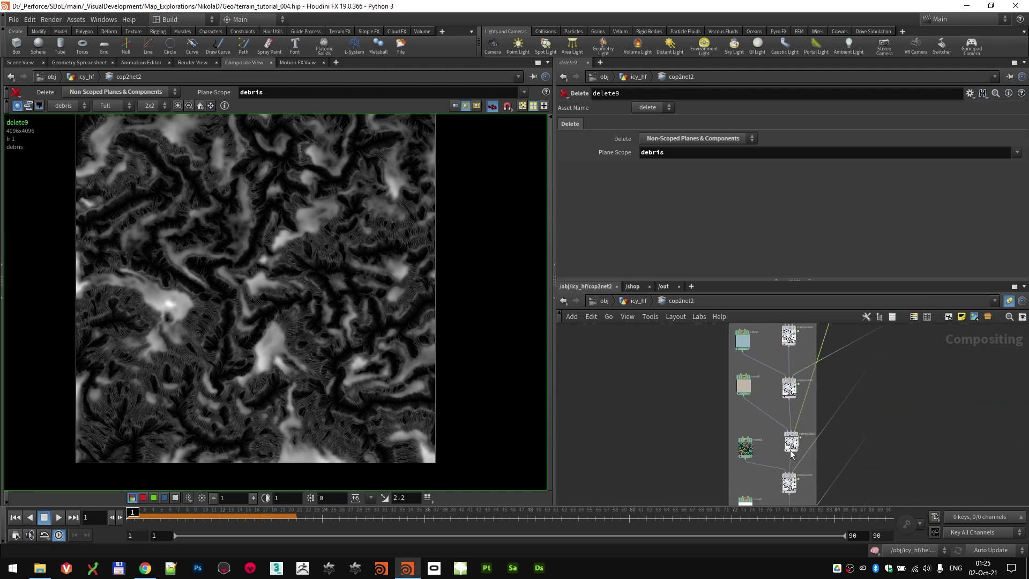
scroll(802, 366, "up", 2)
scroll(780, 355, "up", 2)
mouse_move(784, 361)
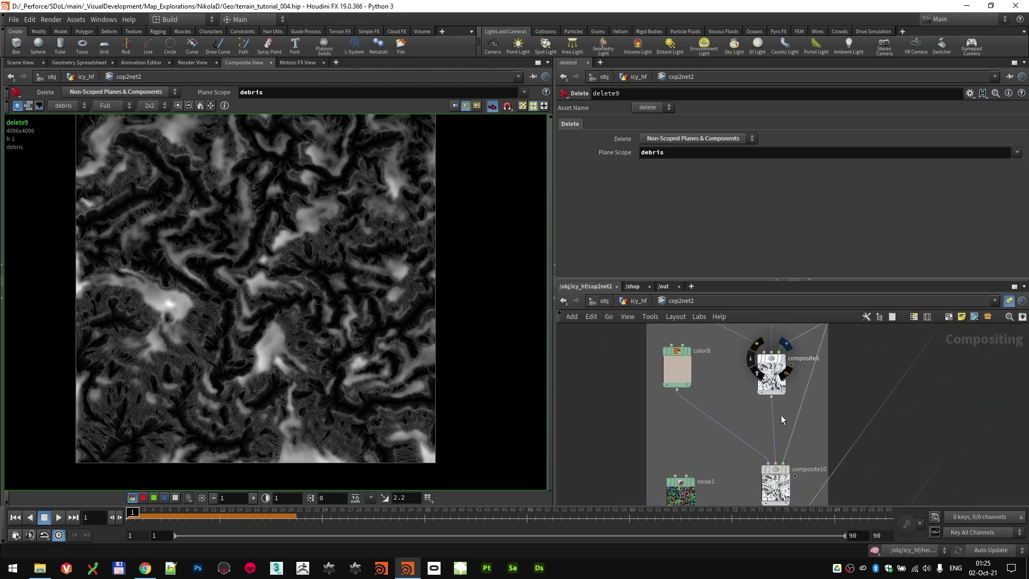
left_click(786, 469)
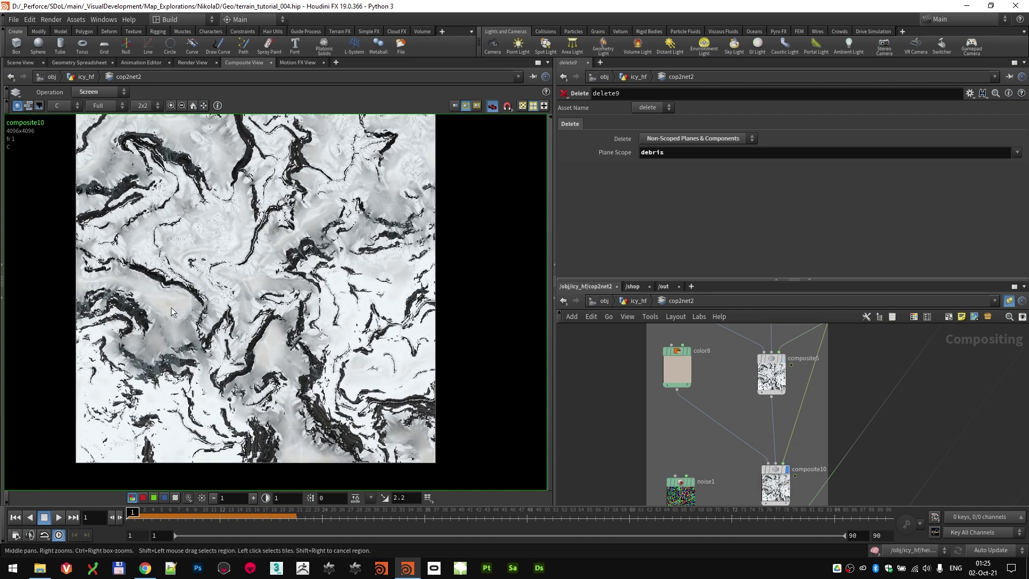
Step: Display and select the noise1 node above composite6 to view its noise parameters
scroll(791, 459, "down", 3)
middle_click_drag(818, 453, 825, 358)
scroll(788, 401, "up", 4)
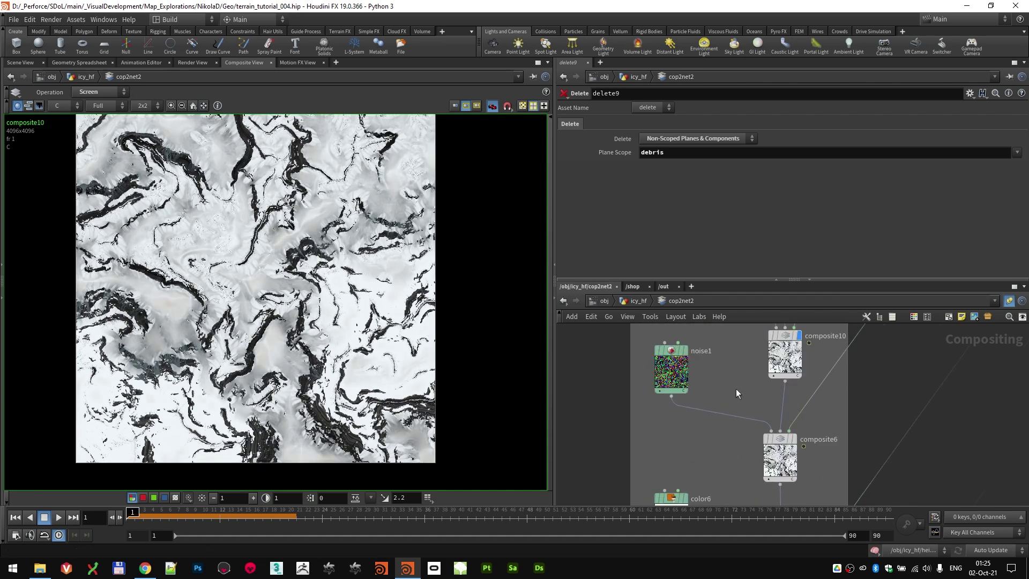
left_click(686, 351)
left_click(670, 349)
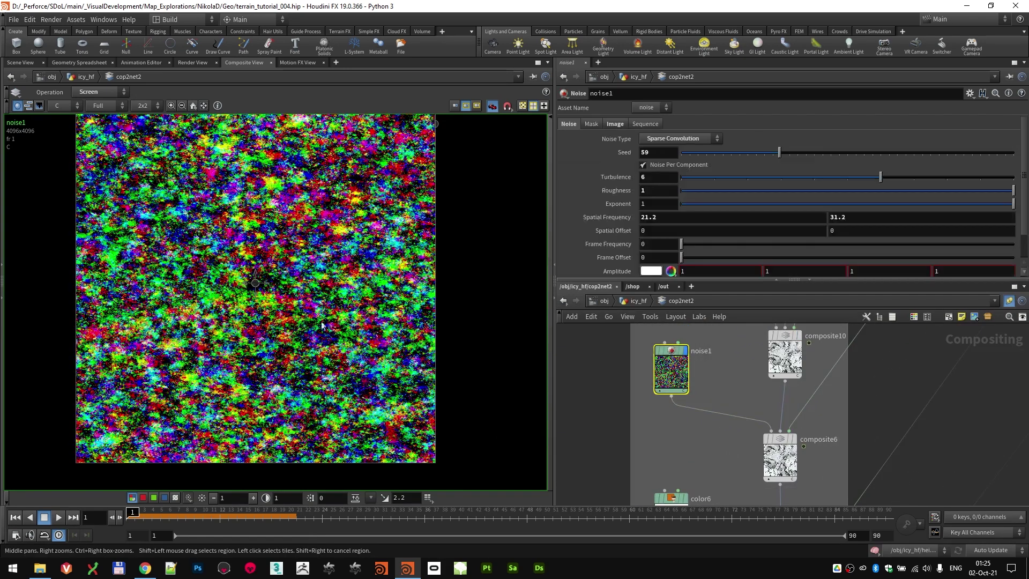
Step: Display composite6 and inspect the blended noise on the terrain up close against composite10
scroll(298, 323, "up", 3)
left_click(794, 438)
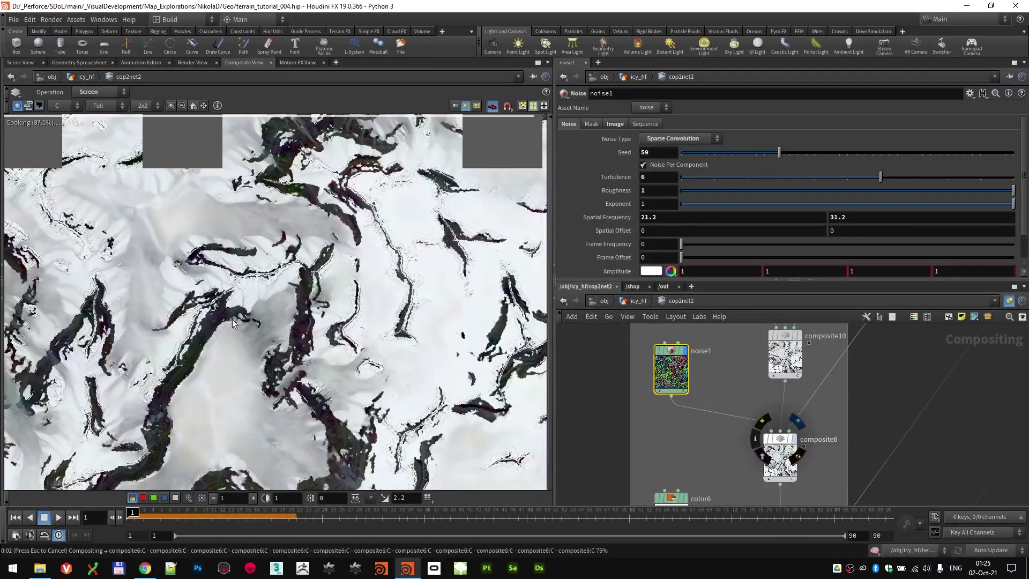
scroll(268, 308, "up", 5)
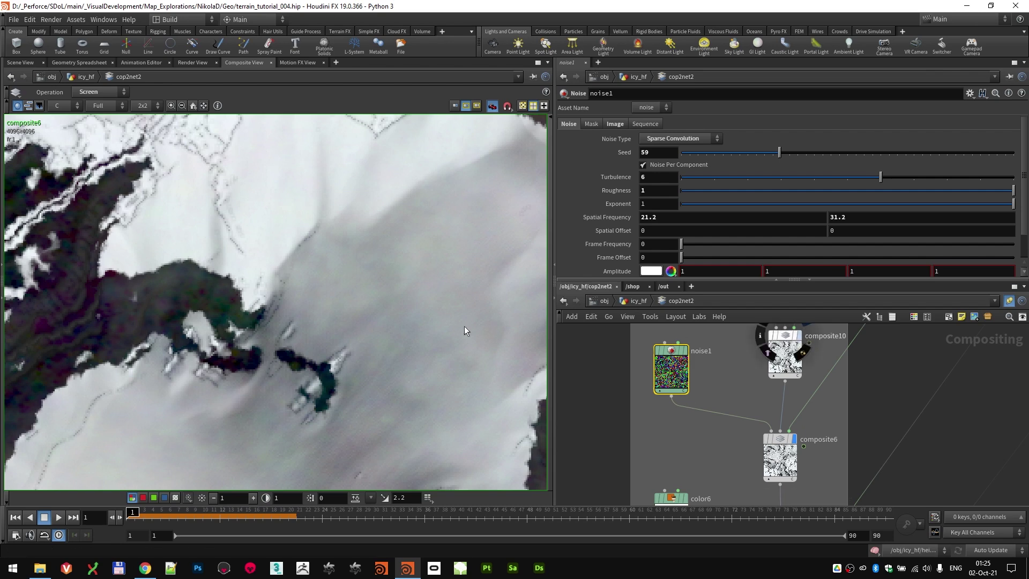
left_click(794, 438)
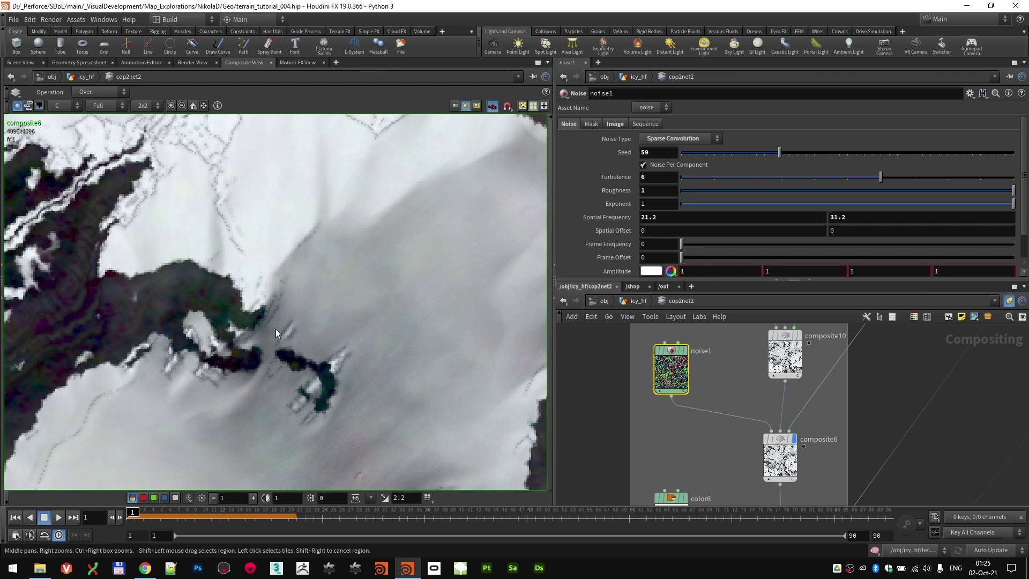
Step: Trace composite6's mask connection up to the edge nodes, then display and select edge2
scroll(796, 383, "down", 4)
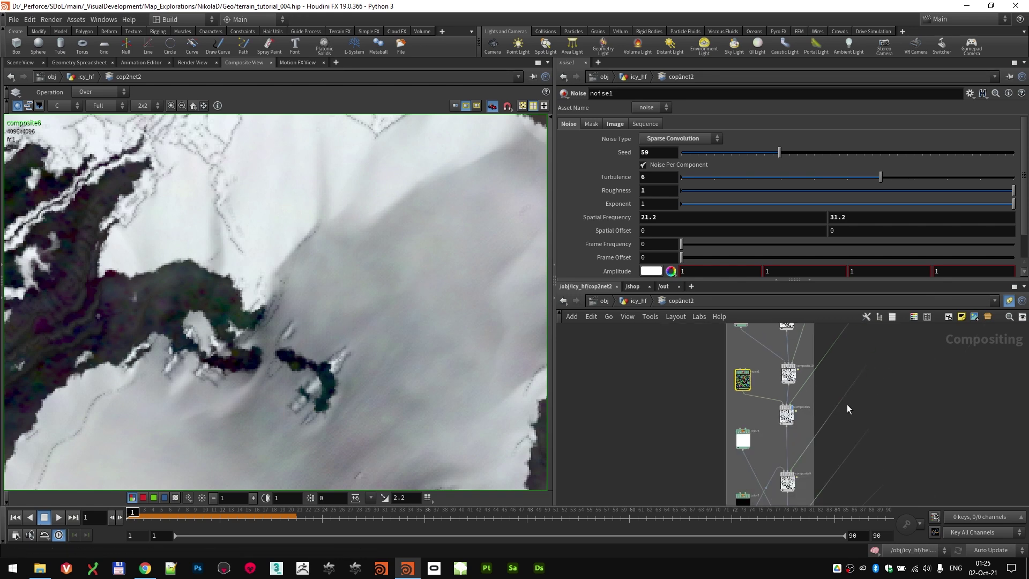
middle_click_drag(846, 404, 755, 458)
middle_click_drag(794, 348, 747, 442)
scroll(746, 408, "up", 2)
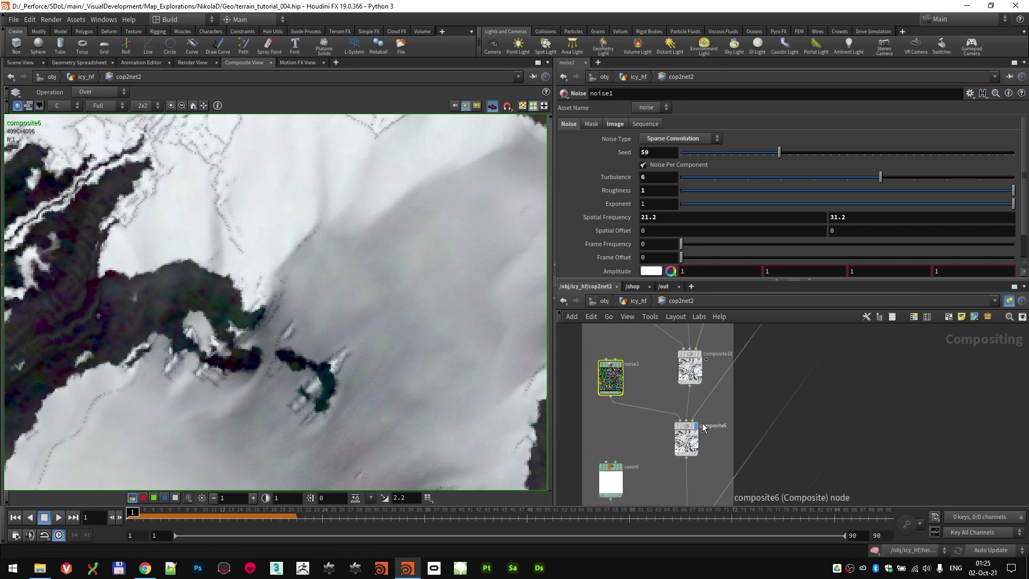
scroll(731, 449, "down", 4)
scroll(723, 456, "up", 5)
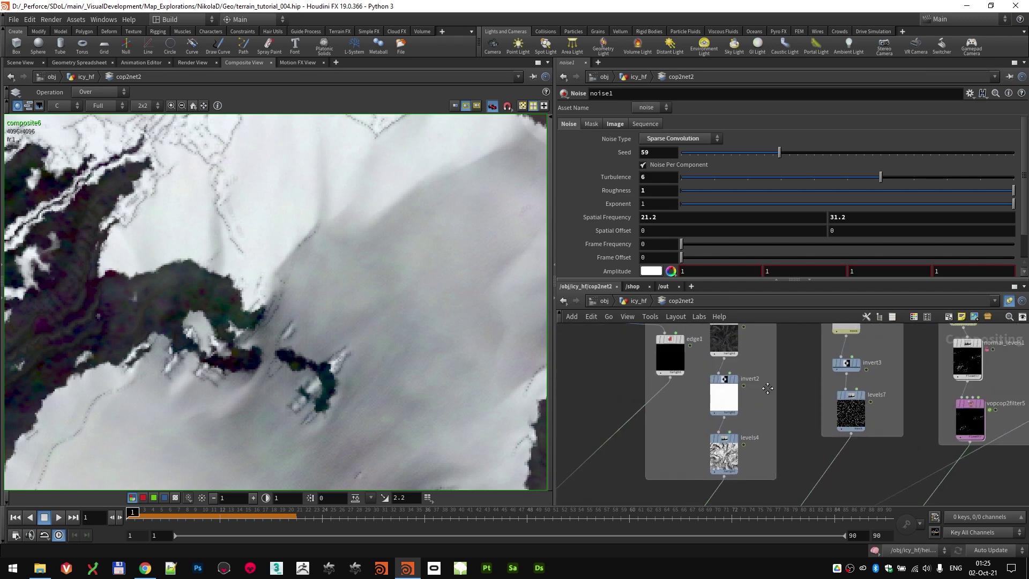
left_click(713, 356)
left_click(743, 353)
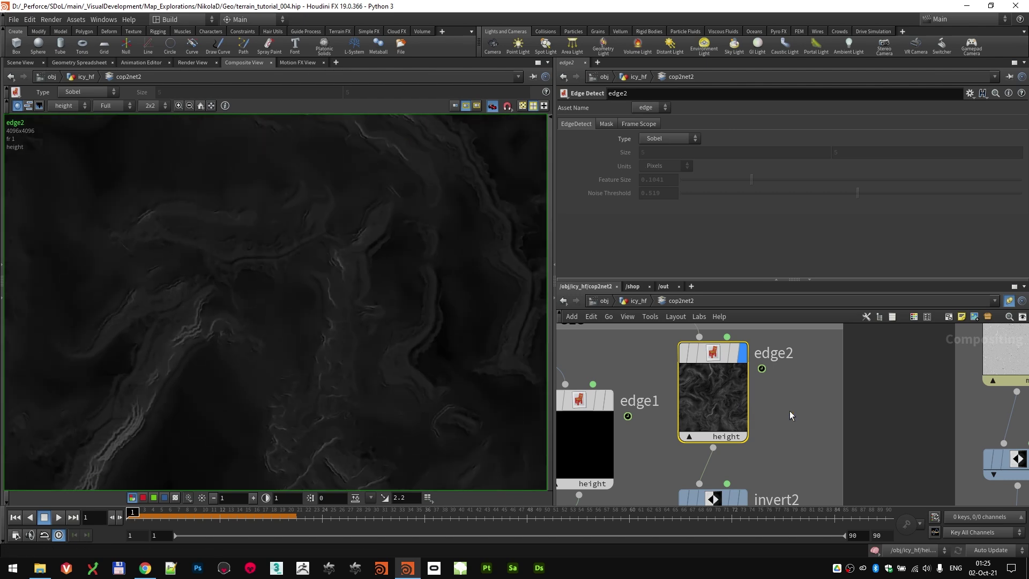
Step: Examine edge2's incoming connection in the EDGES group and its edge detection type options
scroll(772, 400, "down", 4)
middle_click_drag(820, 387, 991, 393)
middle_click_drag(713, 393, 664, 343)
middle_click_drag(992, 402, 592, 394)
scroll(793, 416, "down", 3)
middle_click_drag(983, 418, 804, 390)
scroll(805, 389, "up", 5)
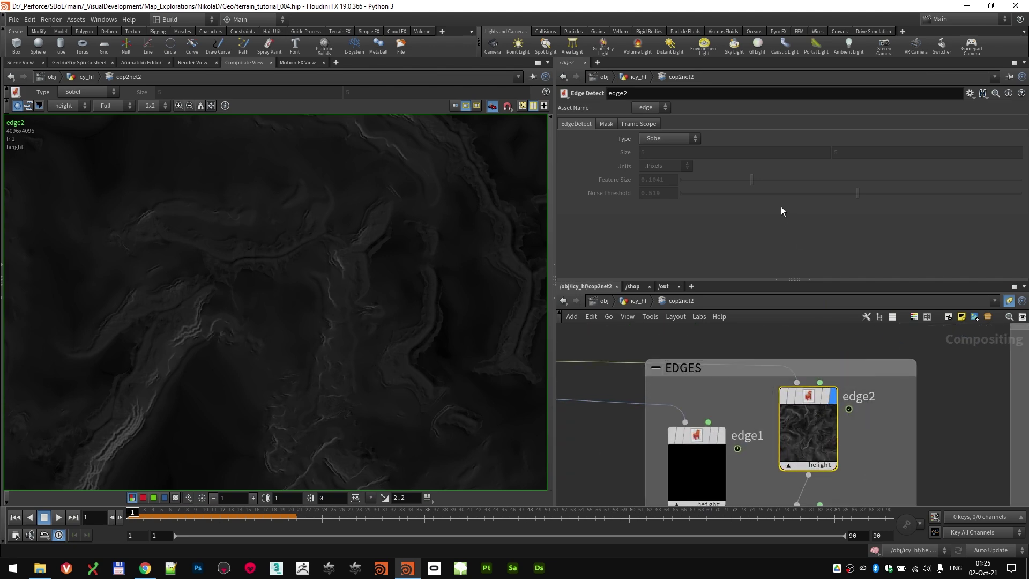
left_click(672, 139)
Step: Display invert2 and then levels4 in the EDGES group to view the inverted, level-adjusted edge mask
middle_click_drag(922, 437, 936, 336)
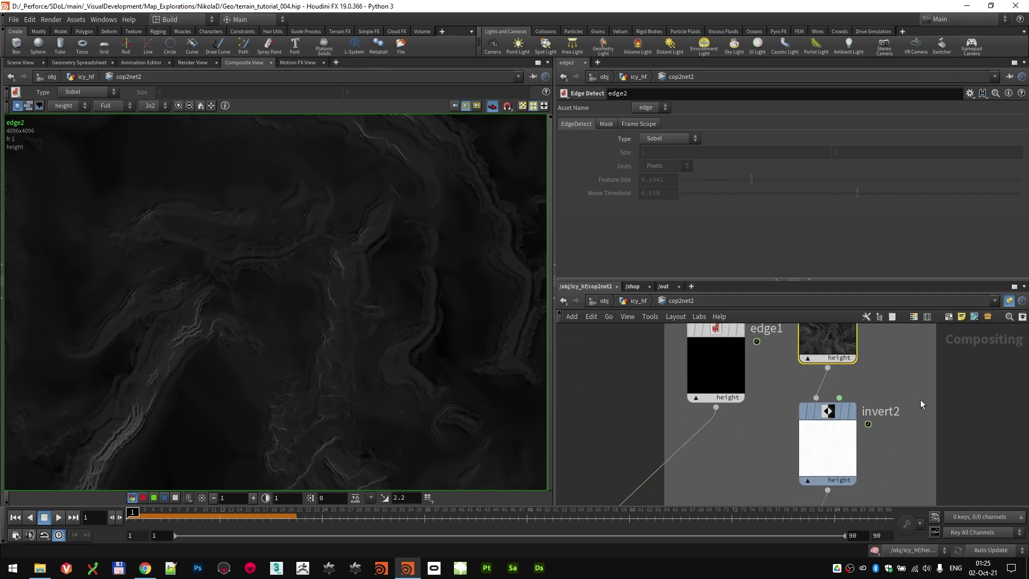
left_click(852, 412)
scroll(912, 447, "down", 3)
middle_click_drag(905, 462, 909, 373)
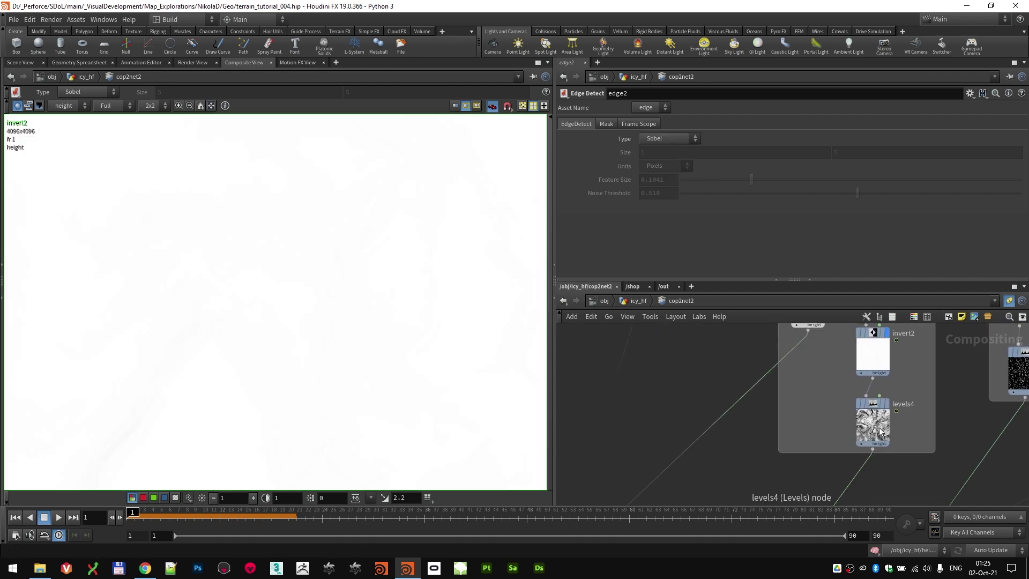
left_click(889, 403)
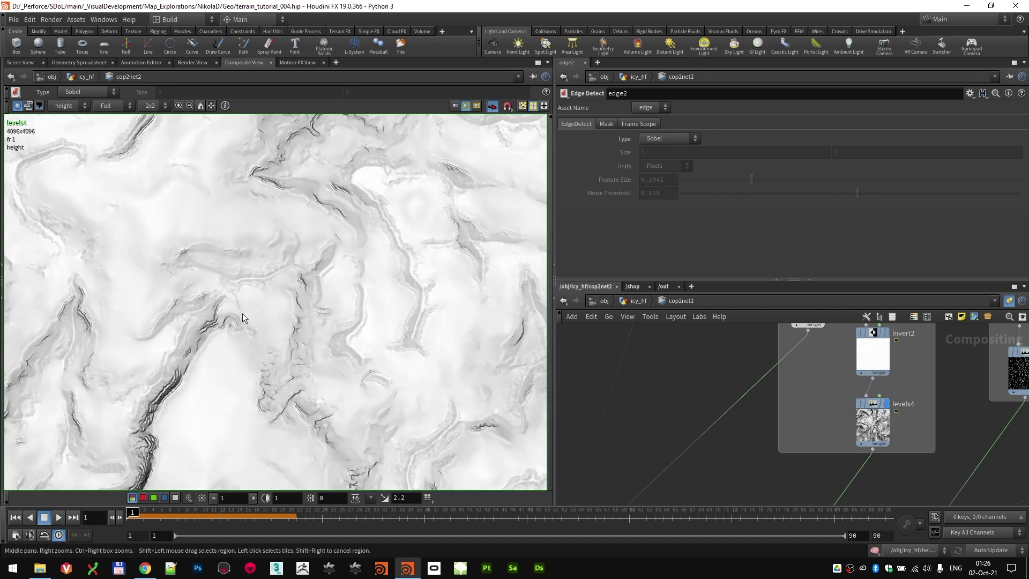
Step: Examine the levels4 edge mask up close and as a whole, and follow its connection down the network
scroll(369, 320, "down", 4)
scroll(391, 319, "up", 7)
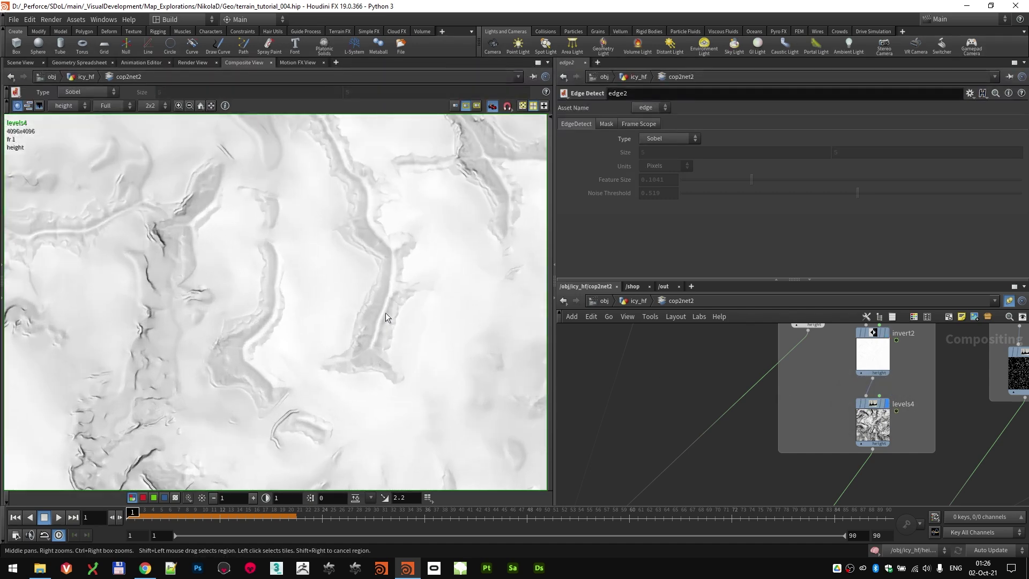
scroll(384, 314, "down", 3)
scroll(349, 378, "down", 3)
scroll(301, 405, "up", 4)
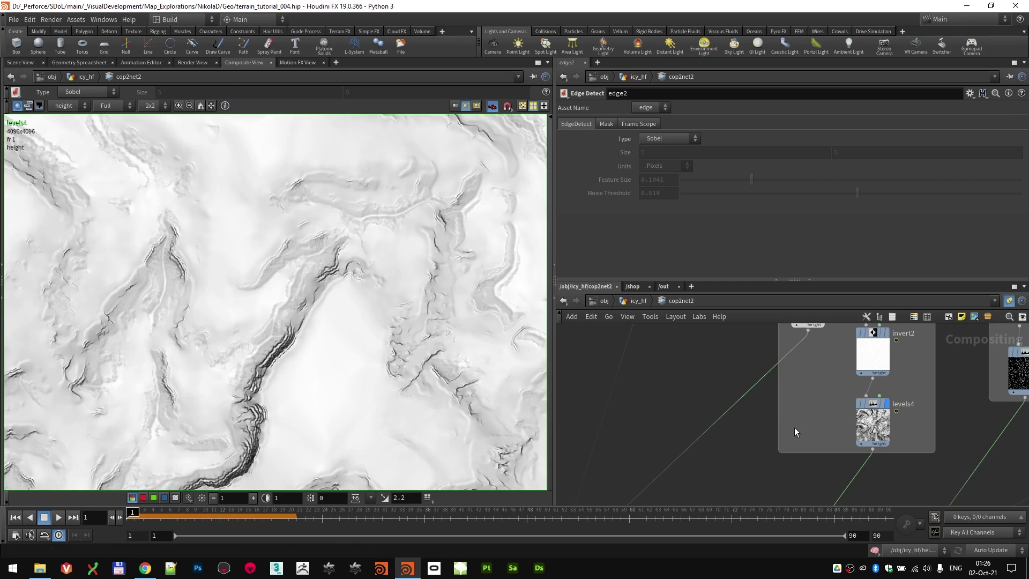
scroll(737, 471, "down", 3)
scroll(802, 409, "up", 3)
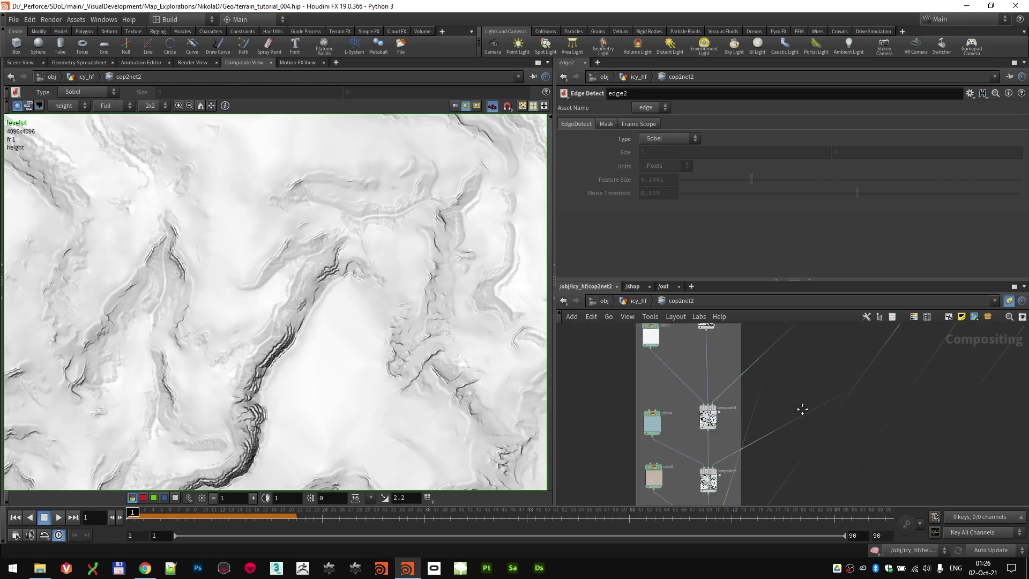
scroll(275, 386, "up", 2)
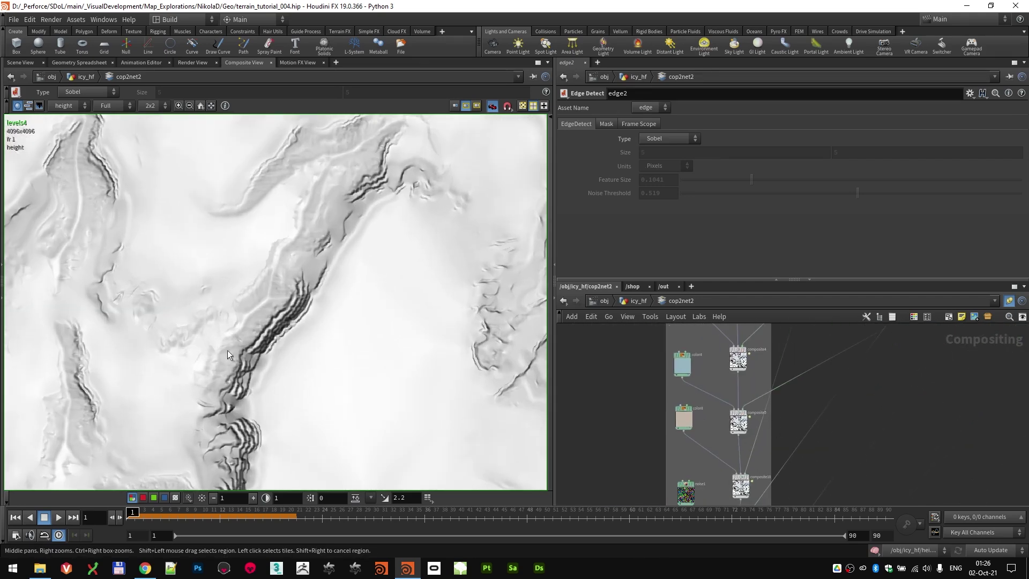
scroll(227, 349, "down", 6)
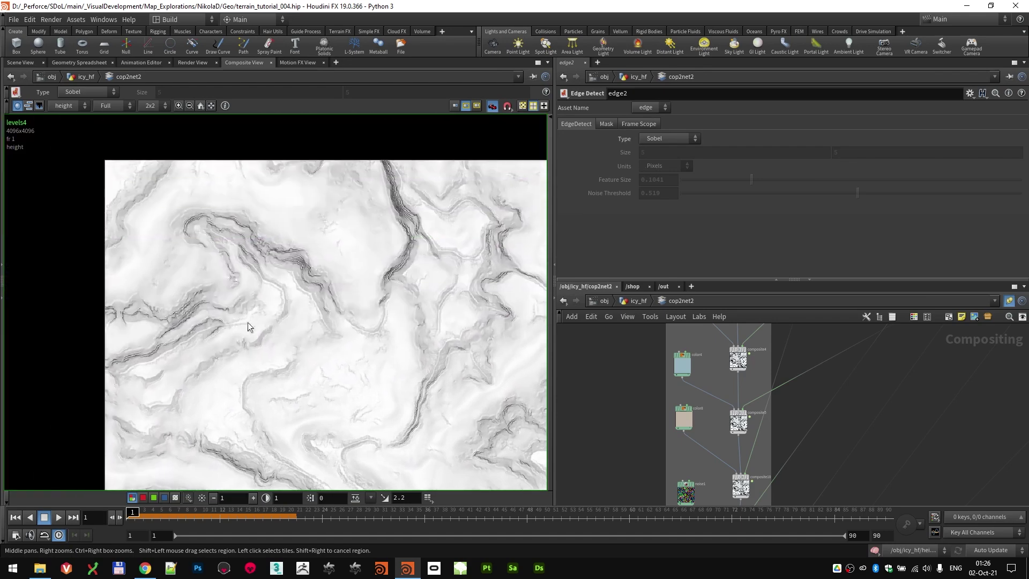
Step: Display composite6 in the color blending chain and examine its result up close
scroll(896, 468, "down", 2)
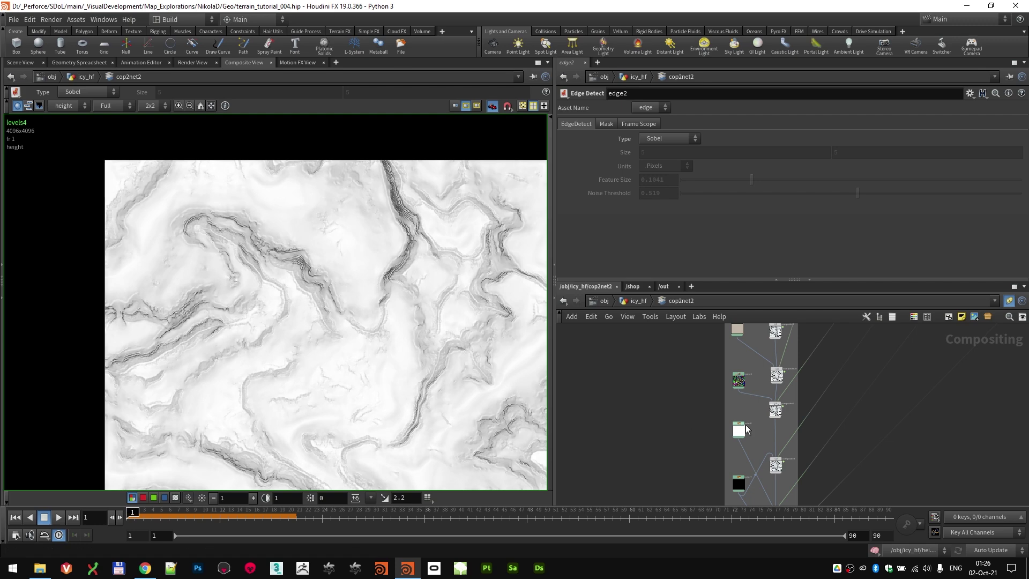
scroll(877, 439, "down", 1)
middle_click_drag(878, 440, 885, 352)
scroll(801, 424, "up", 3)
middle_click_drag(895, 458, 883, 435)
middle_click_drag(837, 395, 839, 502)
scroll(810, 421, "up", 4)
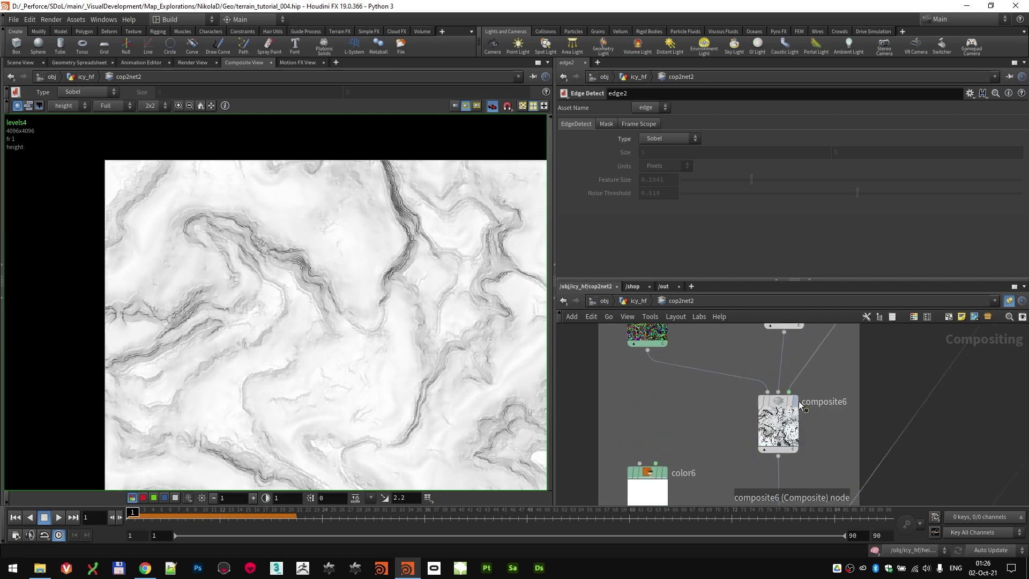
left_click(794, 401)
scroll(353, 241, "up", 4)
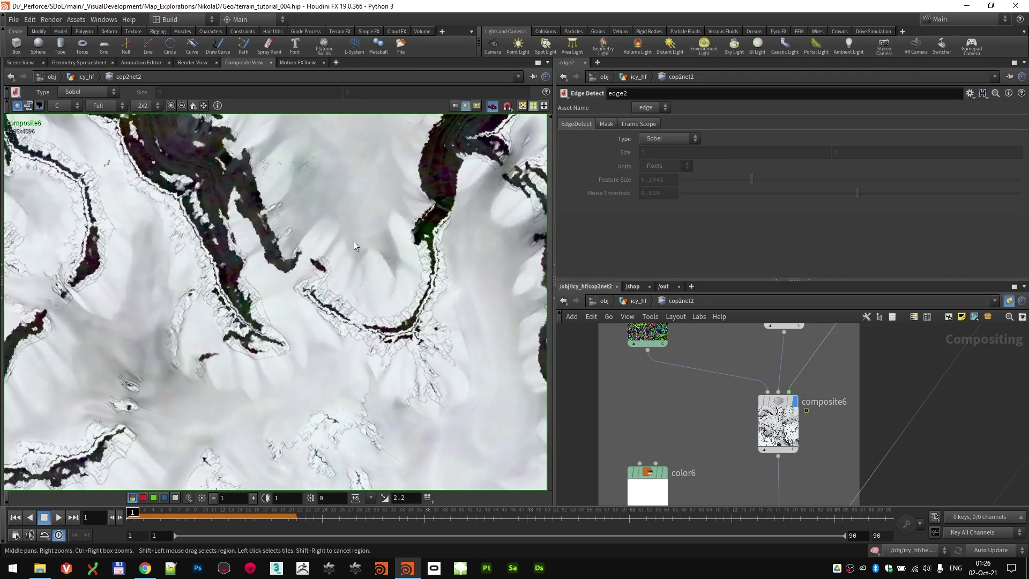
Step: Display composite9 further down the chain and examine its blended result up close and over a wider area
middle_click_drag(868, 465, 855, 365)
middle_click_drag(809, 433, 809, 334)
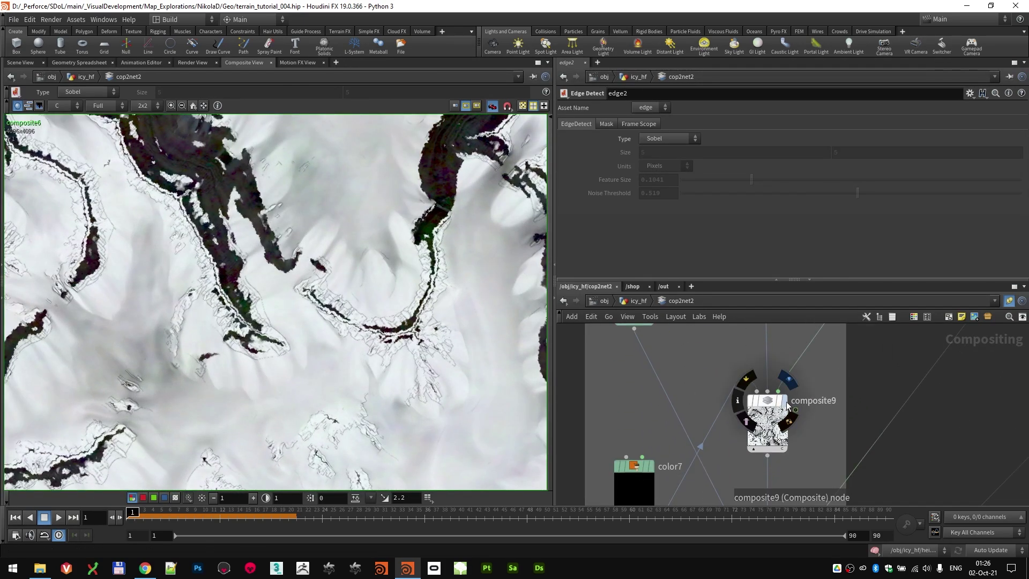
left_click(785, 403)
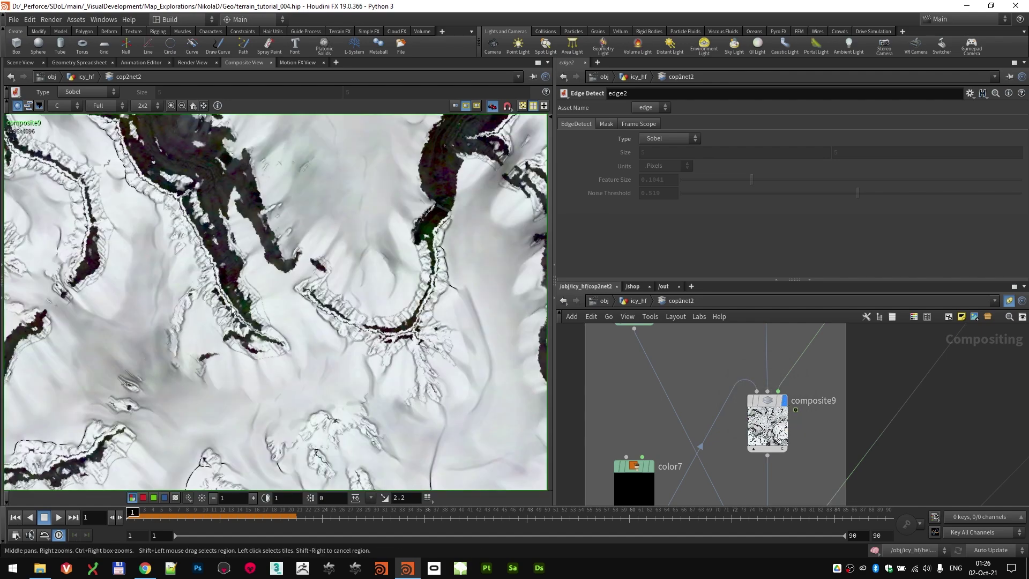
scroll(361, 400, "up", 4)
scroll(293, 422, "down", 3)
middle_click_drag(316, 403, 372, 226)
scroll(790, 448, "down", 2)
Step: Review the color7 node's color values, then select composite9 and show its Composite operation settings
left_click_drag(664, 468, 659, 427)
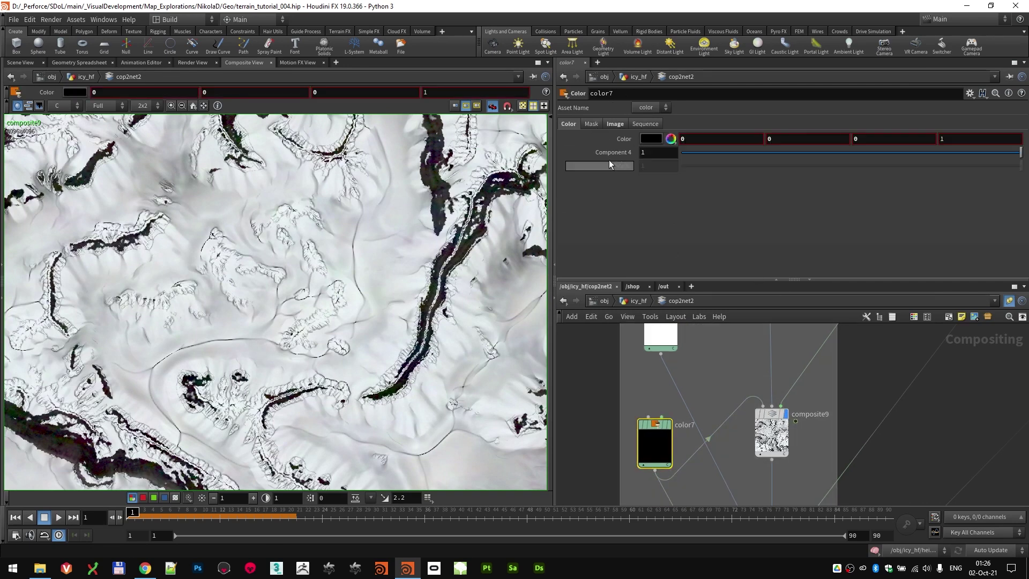
scroll(828, 376, "down", 3)
mouse_move(798, 403)
left_click(801, 397)
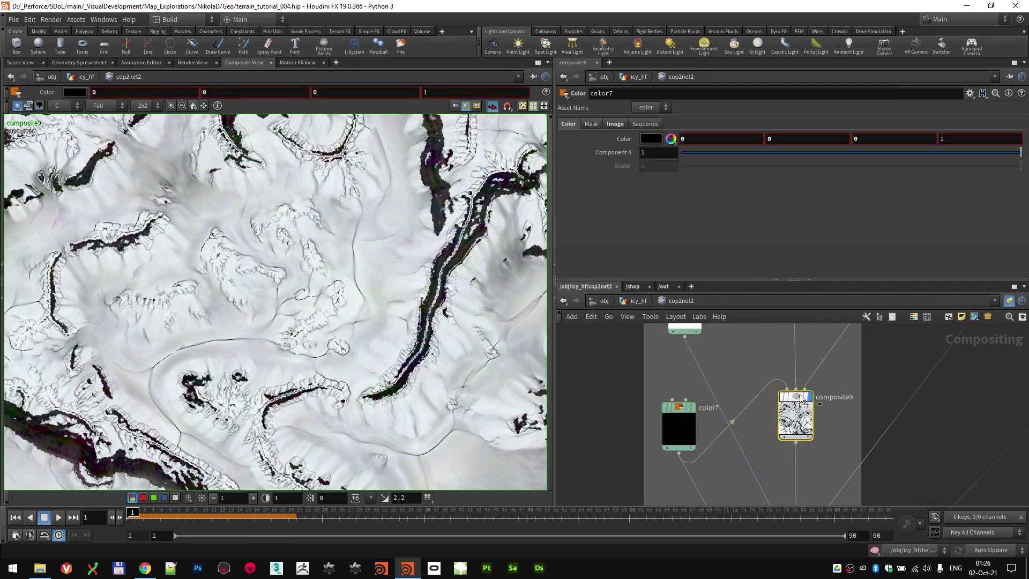
left_click(579, 125)
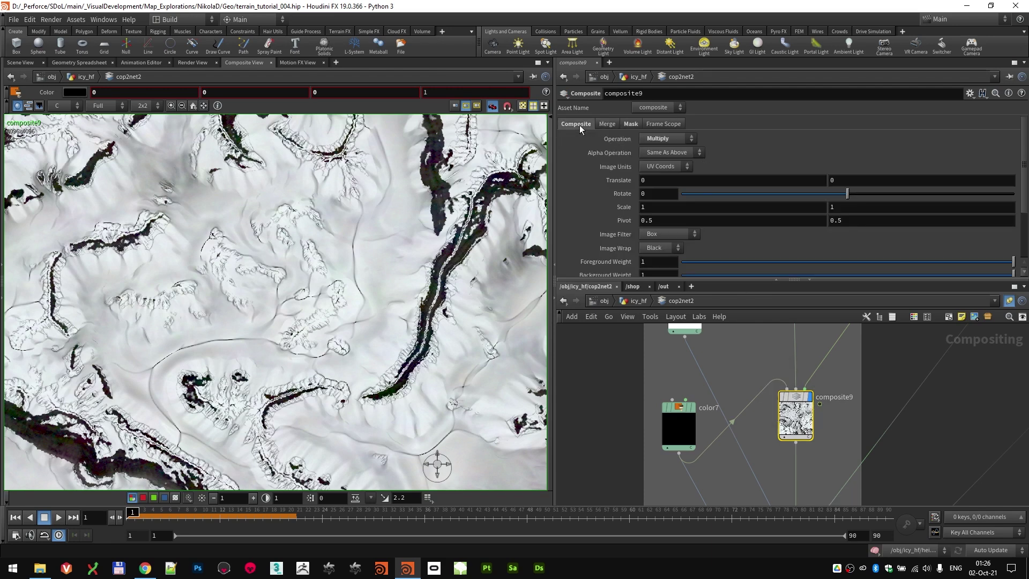
Step: Trace composite9's mask connection up to the CURVATURE group, then select and display delete8
scroll(712, 211, "down", 3)
scroll(911, 371, "down", 4)
middle_click_drag(911, 372, 809, 496)
middle_click_drag(849, 335, 815, 427)
scroll(814, 423, "up", 6)
middle_click_drag(884, 460, 882, 424)
scroll(871, 359, "up", 3)
left_click(819, 371)
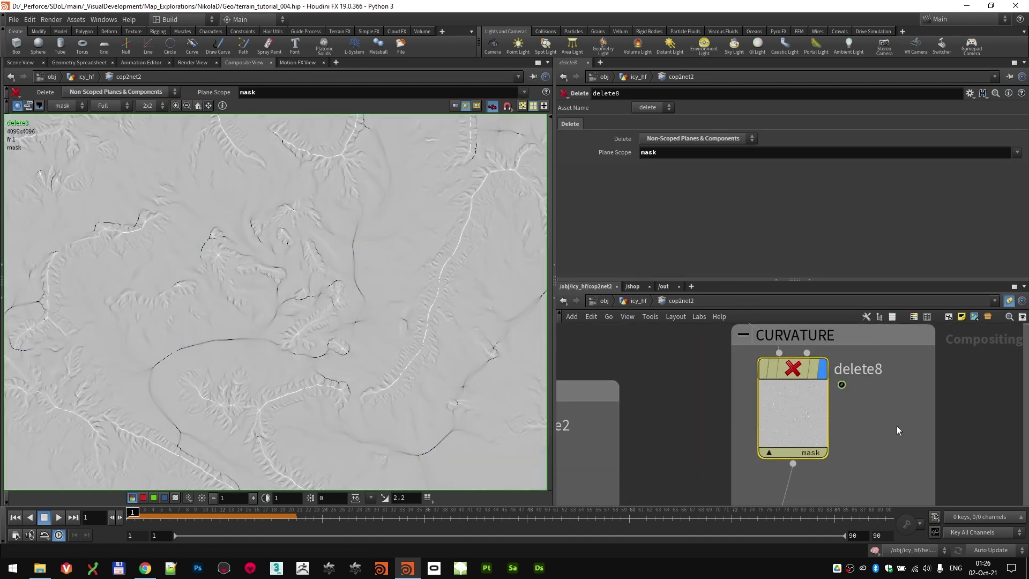
Step: Display invert3 and then levels7 in the CURVATURE group to view the inverted, level-adjusted curvature mask
middle_click_drag(896, 425, 834, 342)
left_click(776, 433)
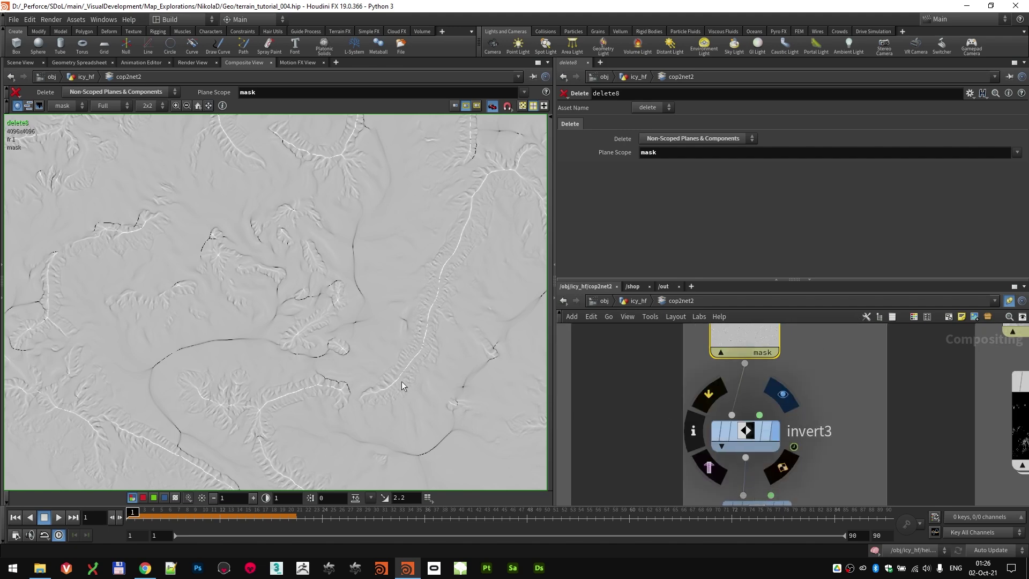
middle_click_drag(841, 473, 859, 349)
scroll(858, 351, "down", 1)
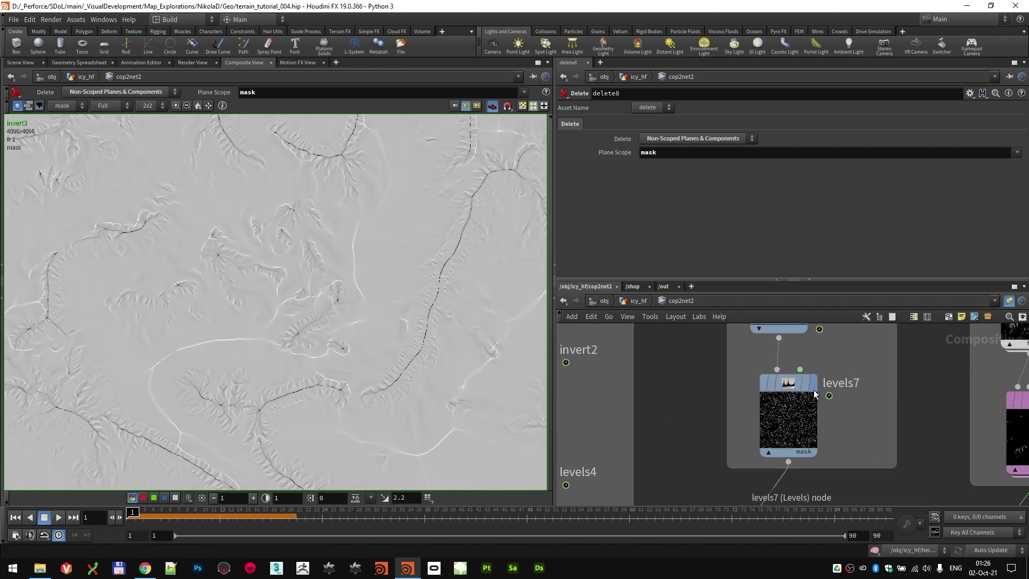
left_click(818, 351)
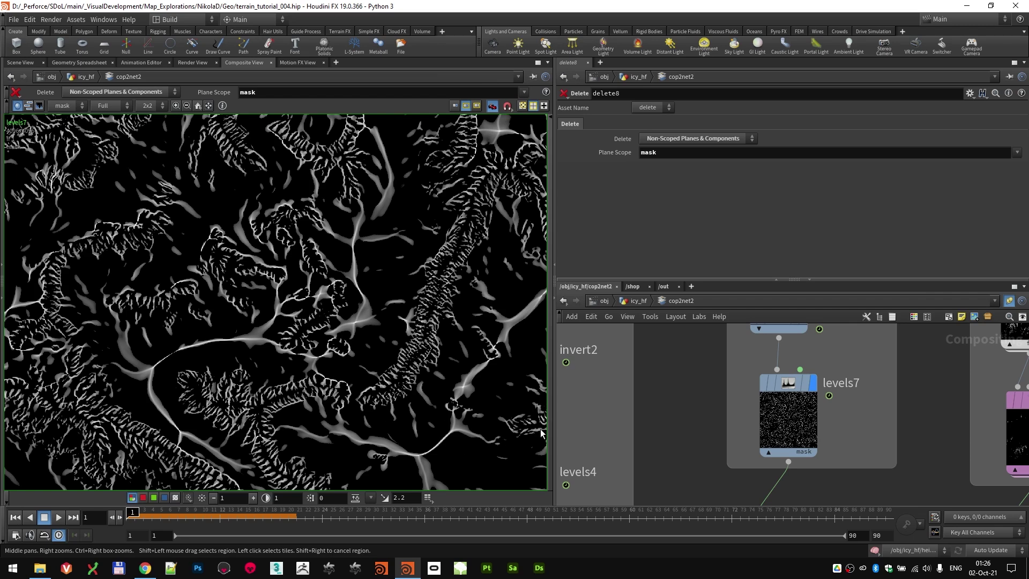
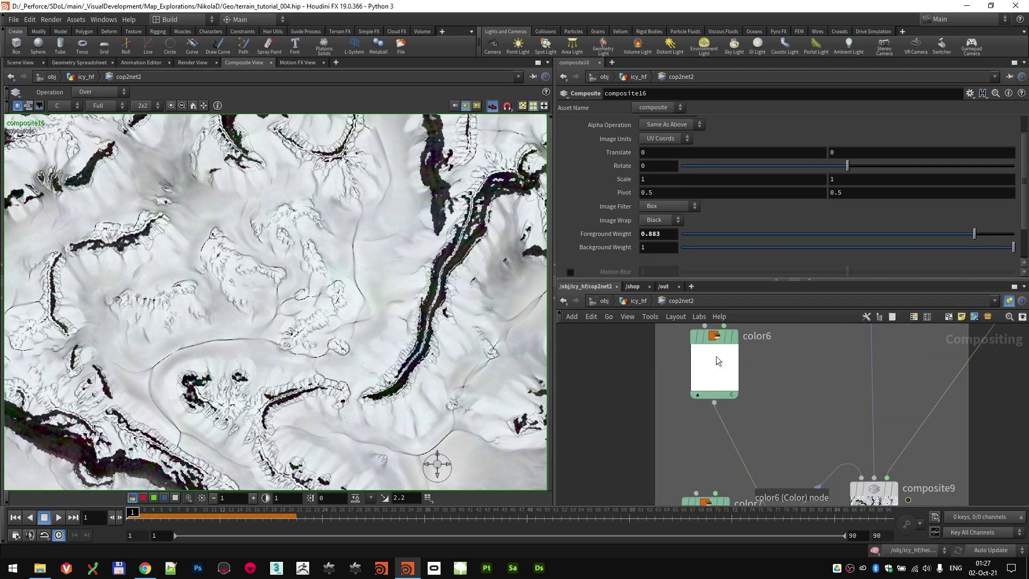
Step: Review color6's color values, then follow the mask connections up the network to the FLOW group
left_click(716, 342)
scroll(874, 422, "down", 5)
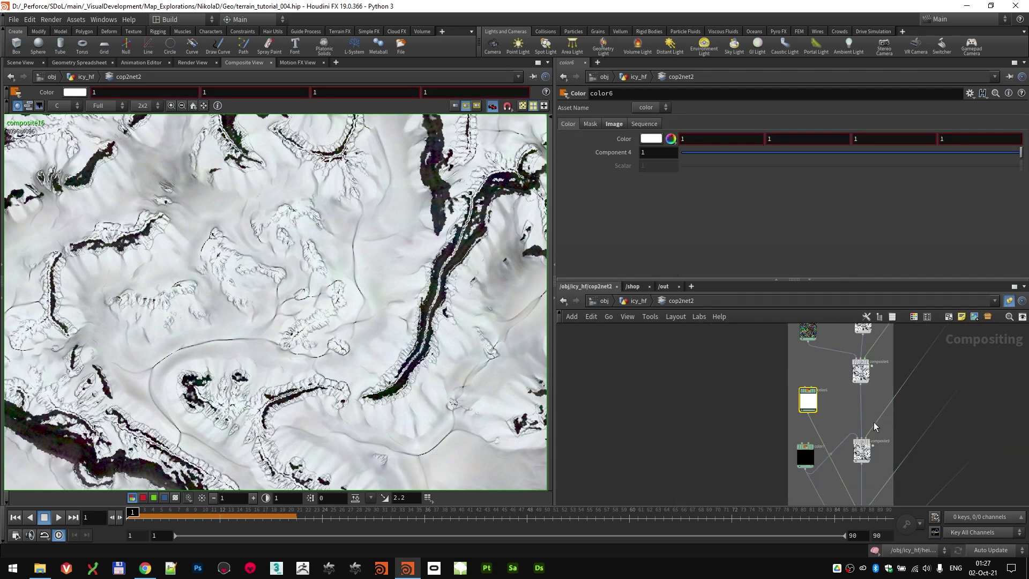
middle_click_drag(915, 409, 749, 473)
scroll(765, 437, "up", 3)
scroll(772, 433, "down", 3)
scroll(793, 434, "down", 3)
middle_click_drag(812, 418, 710, 557)
scroll(806, 395, "up", 5)
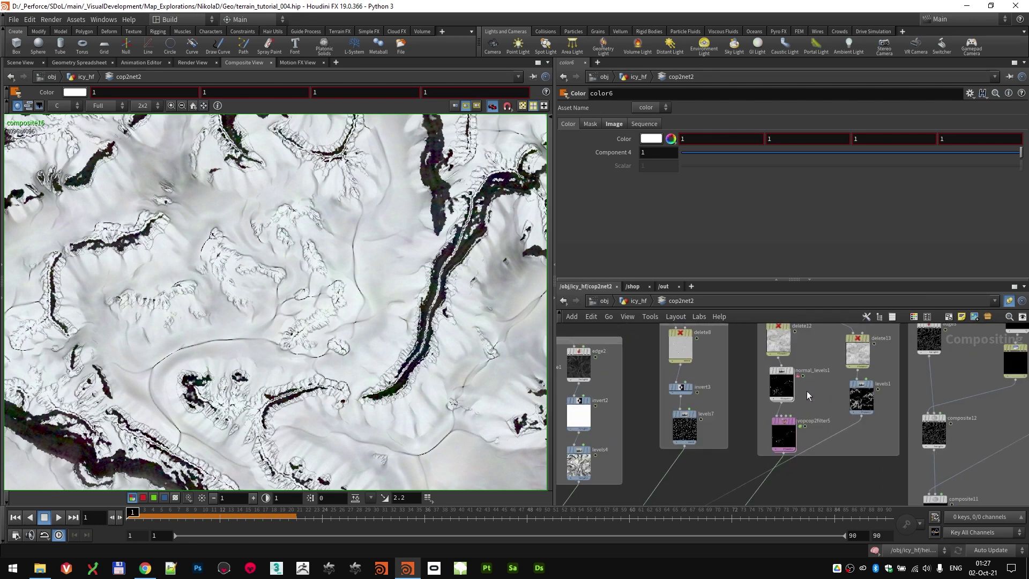
scroll(786, 368, "up", 2)
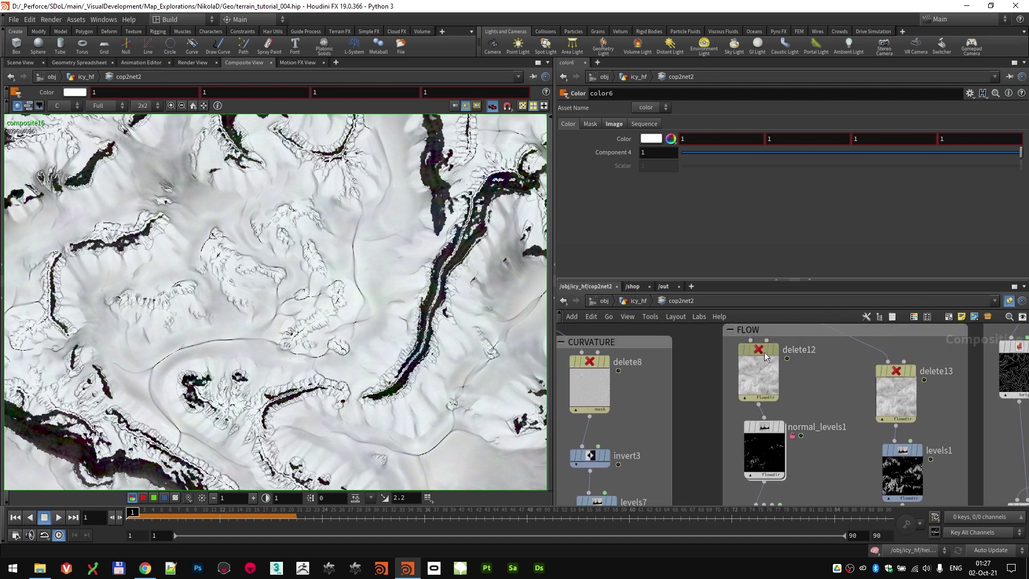
Step: Select delete12 in the FLOW group and display its flowdir.z plane
left_click(765, 356)
scroll(783, 375, "down", 3)
scroll(785, 377, "up", 2)
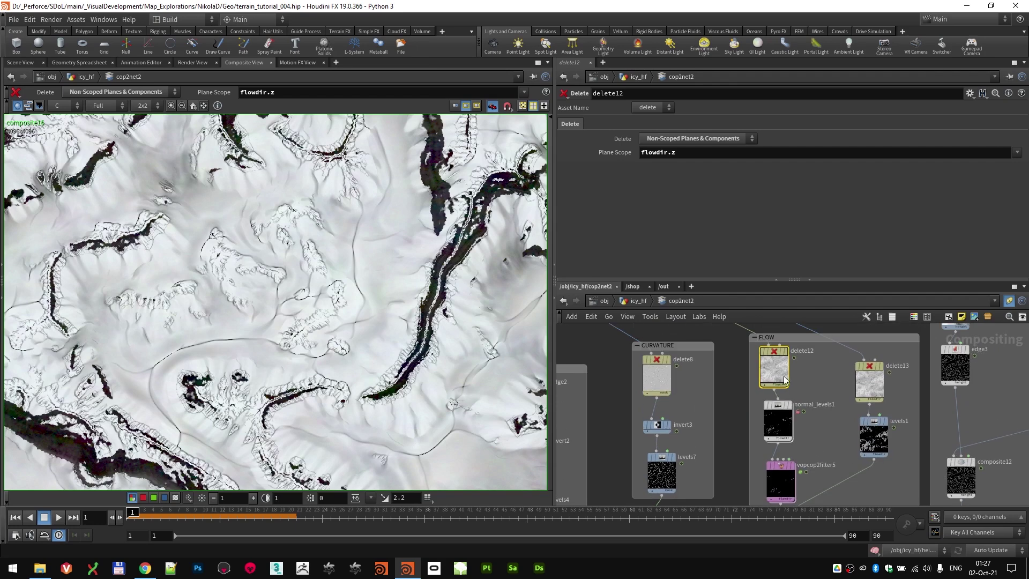
left_click(785, 353)
scroll(814, 402, "down", 3)
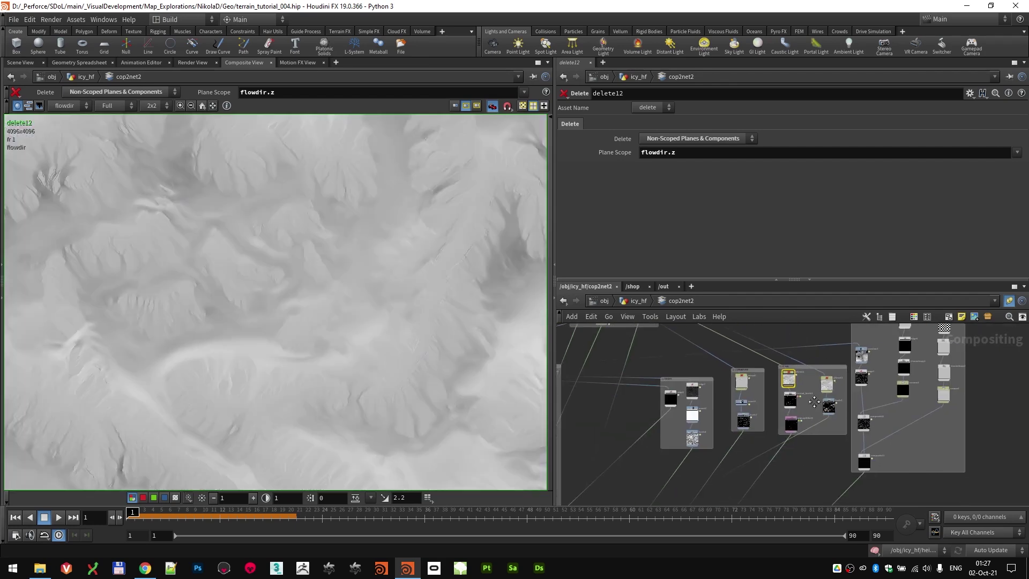
Step: Examine the mask connections around composite9 and follow them back up to delete12 and normal_levels1 in the FLOW group
scroll(814, 402, "down", 4)
scroll(724, 428, "up", 5)
middle_click_drag(724, 390, 733, 477)
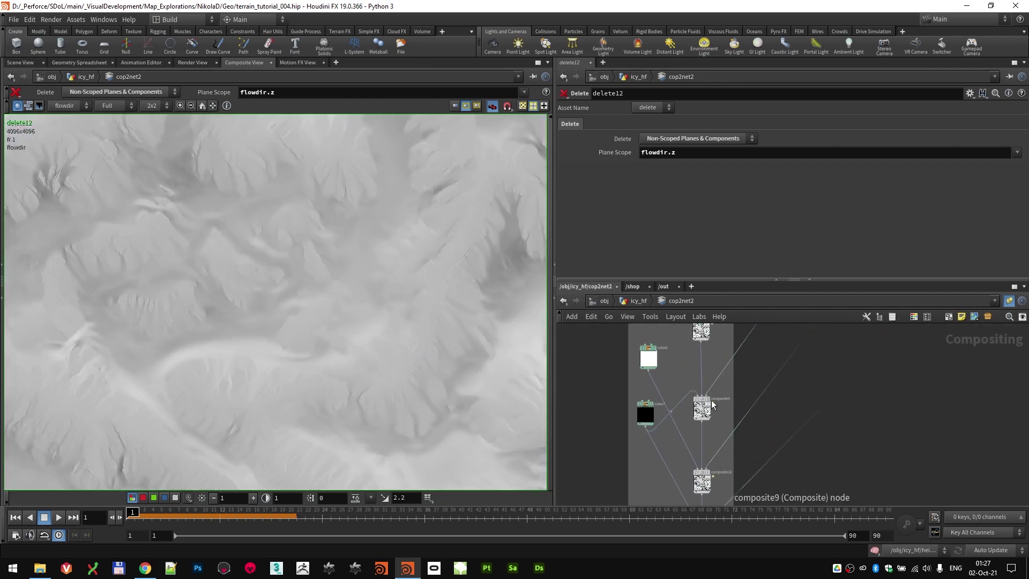
scroll(712, 405, "up", 3)
scroll(721, 423, "down", 3)
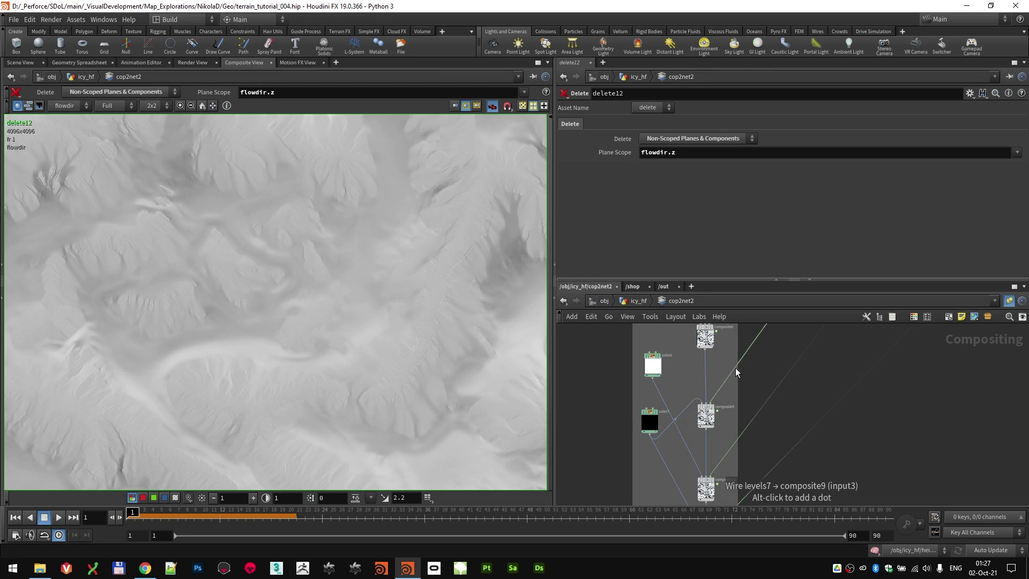
scroll(831, 372, "down", 3)
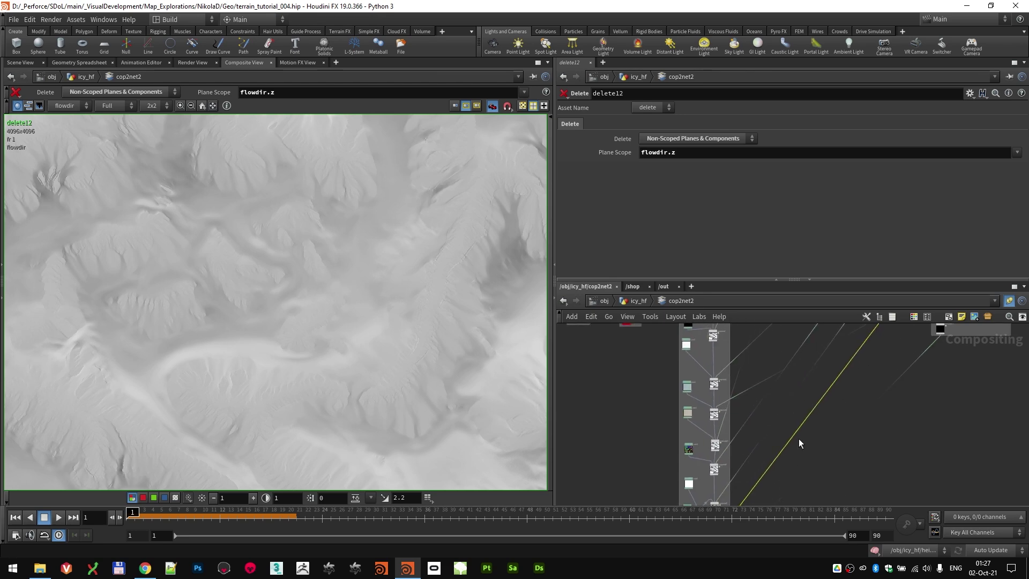
middle_click_drag(798, 438, 744, 532)
scroll(831, 408, "up", 4)
middle_click_drag(869, 378, 839, 461)
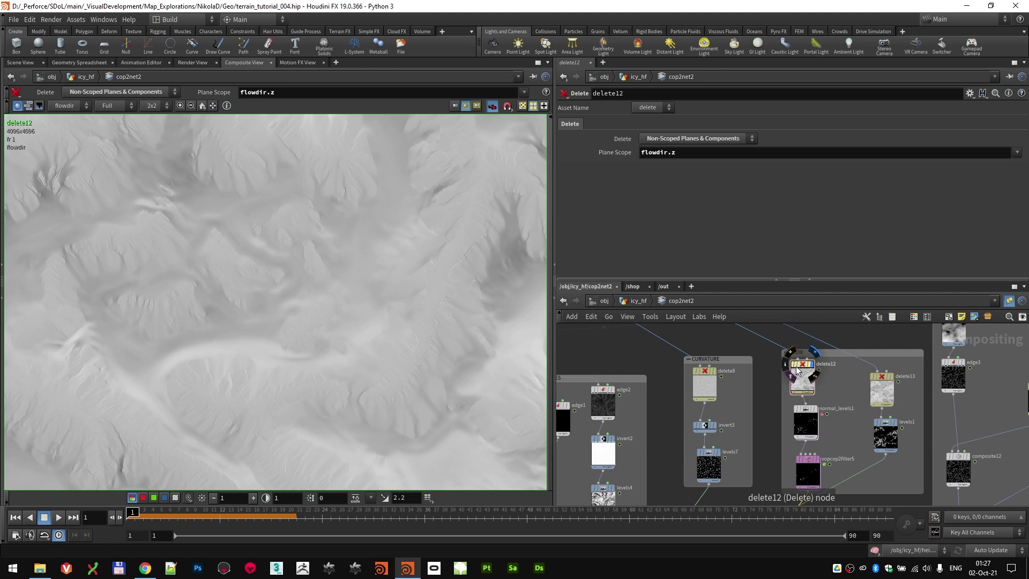
scroll(797, 365, "up", 4)
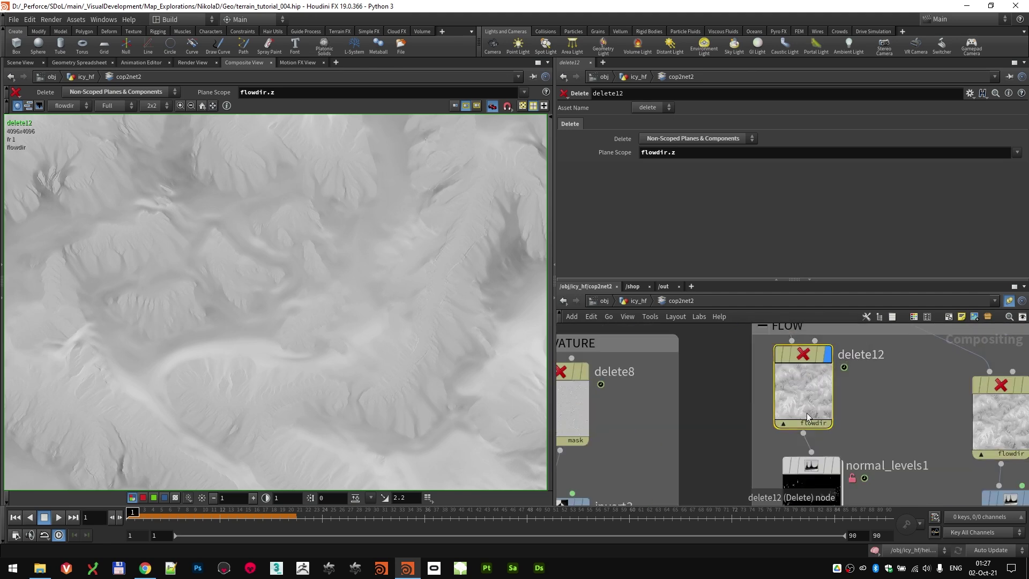
middle_click_drag(886, 435, 881, 404)
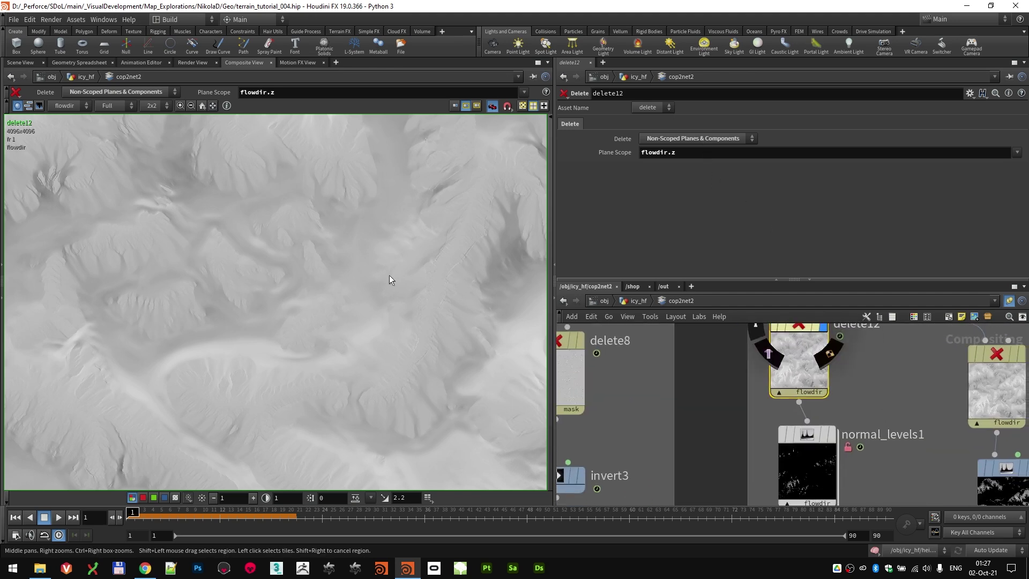
Step: Display normal_levels1 and examine its whole flow direction mask
left_click(831, 437)
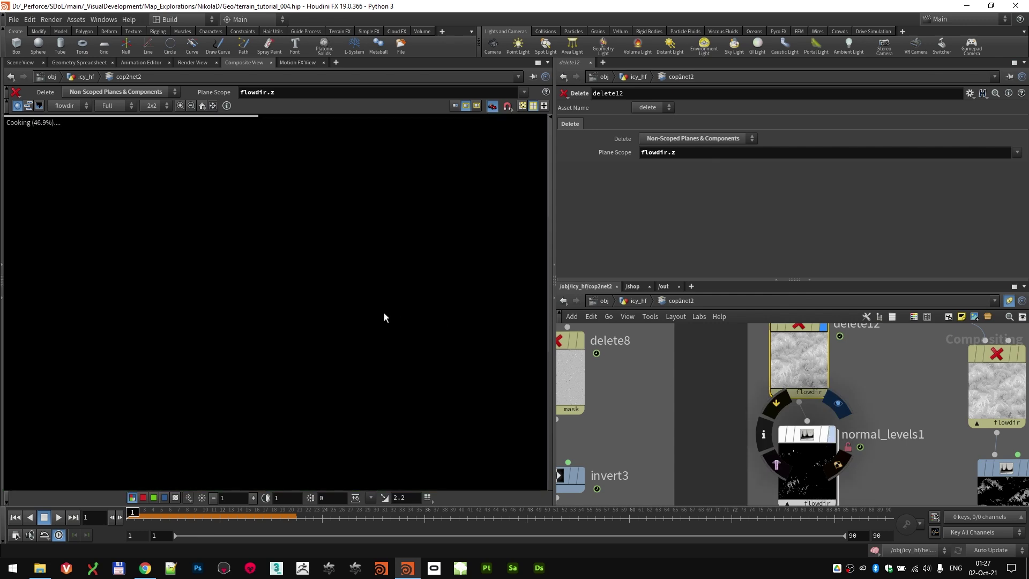
scroll(382, 329, "down", 4)
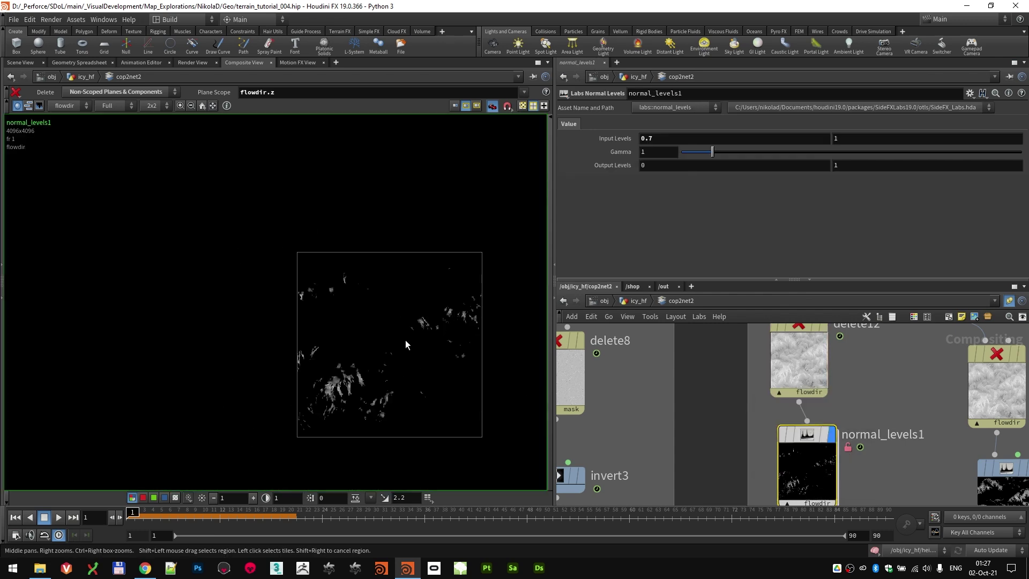
middle_click_drag(428, 334, 398, 282)
scroll(397, 284, "up", 1)
middle_click_drag(880, 458, 880, 335)
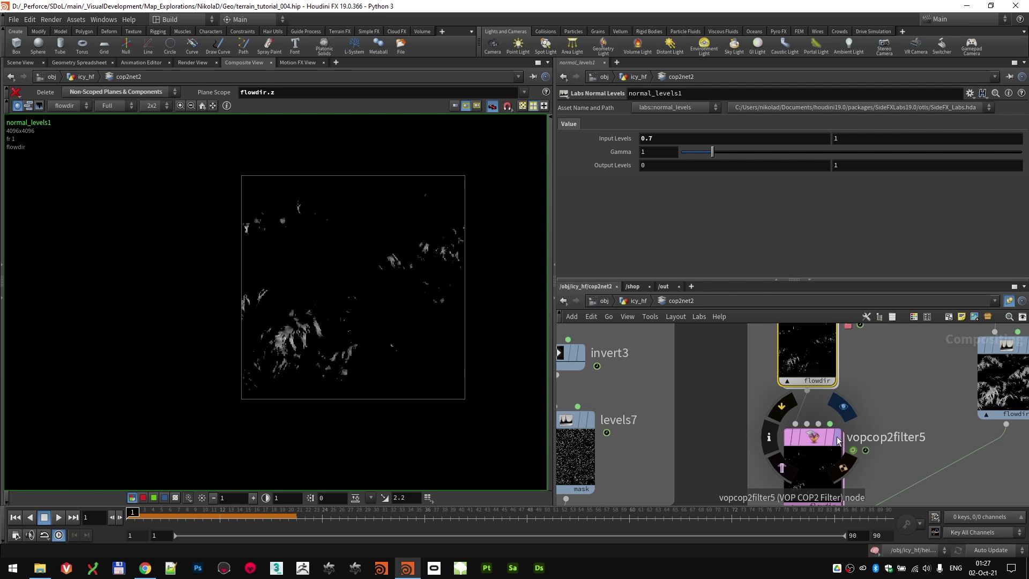
Step: Display and select vopcop2filter5 in the FLOW group, then open its inner VEX network
left_click(838, 438)
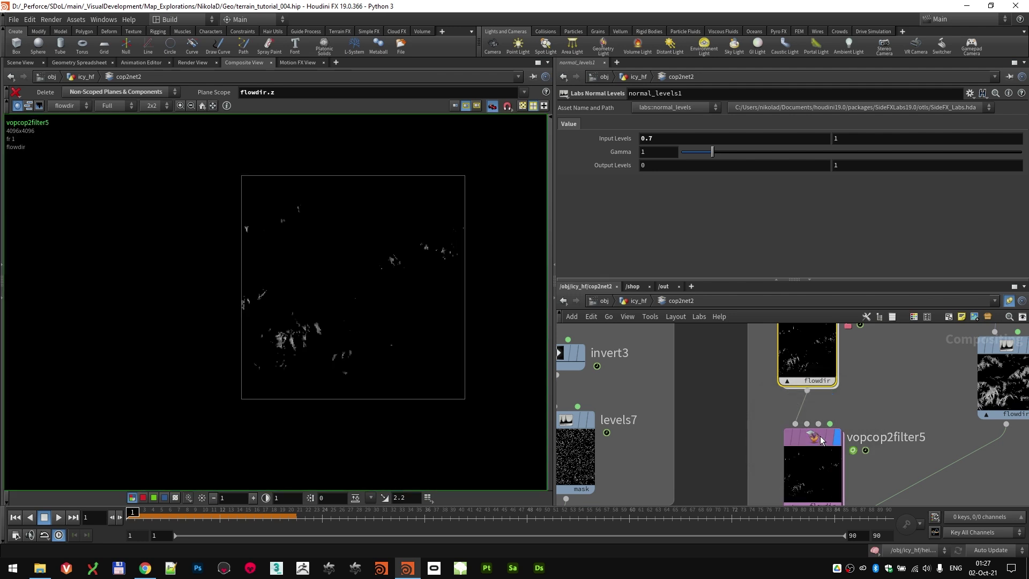
left_click(823, 441)
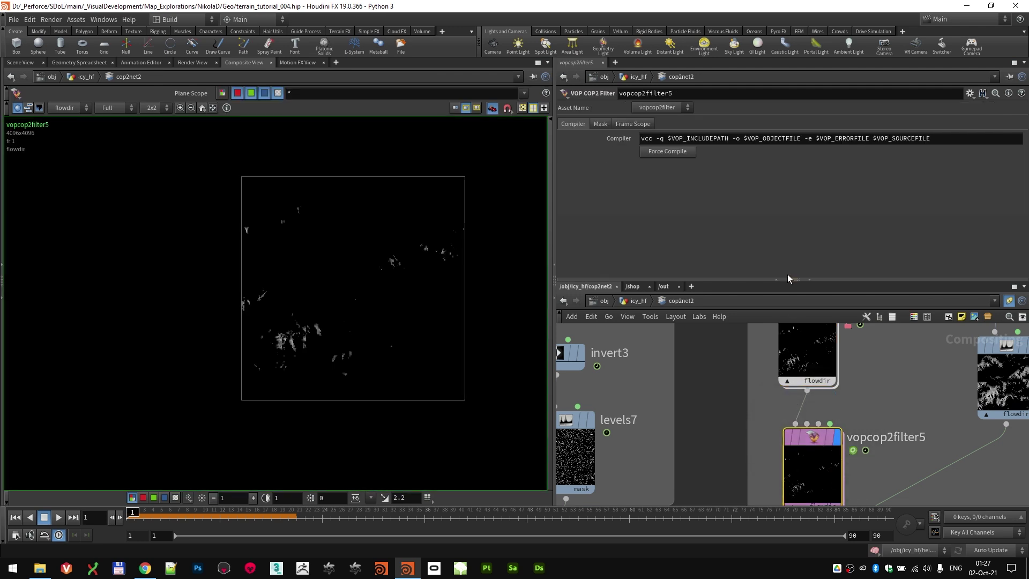
double_click(809, 436)
scroll(869, 358, "up", 4)
middle_click_drag(892, 411, 839, 485)
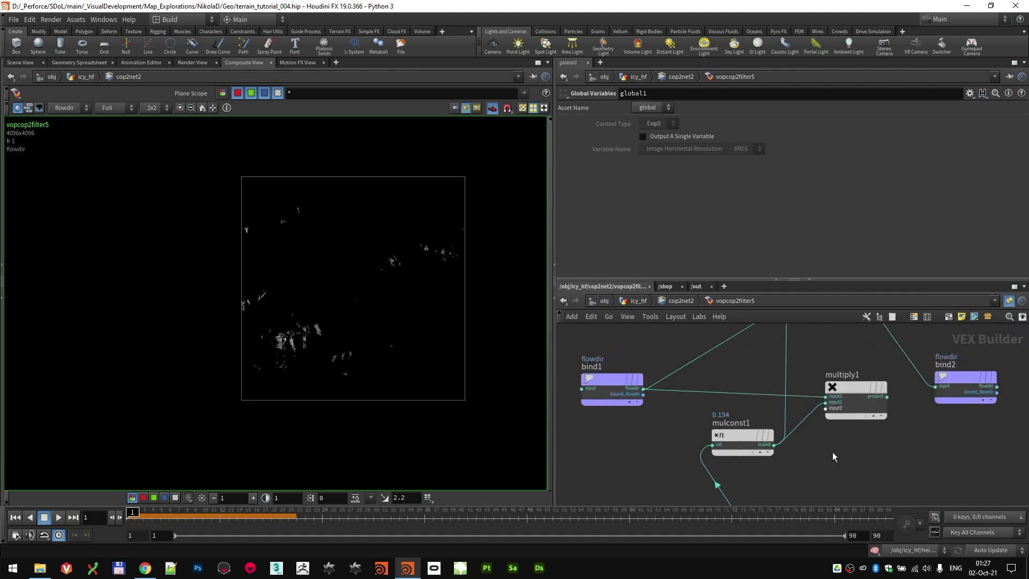
Step: Examine how the turbulent noise is scaled and subtracted from the flowdir input inside vopcop2filter5
scroll(832, 450, "down", 3)
scroll(677, 407, "up", 3)
middle_click_drag(731, 374, 615, 427)
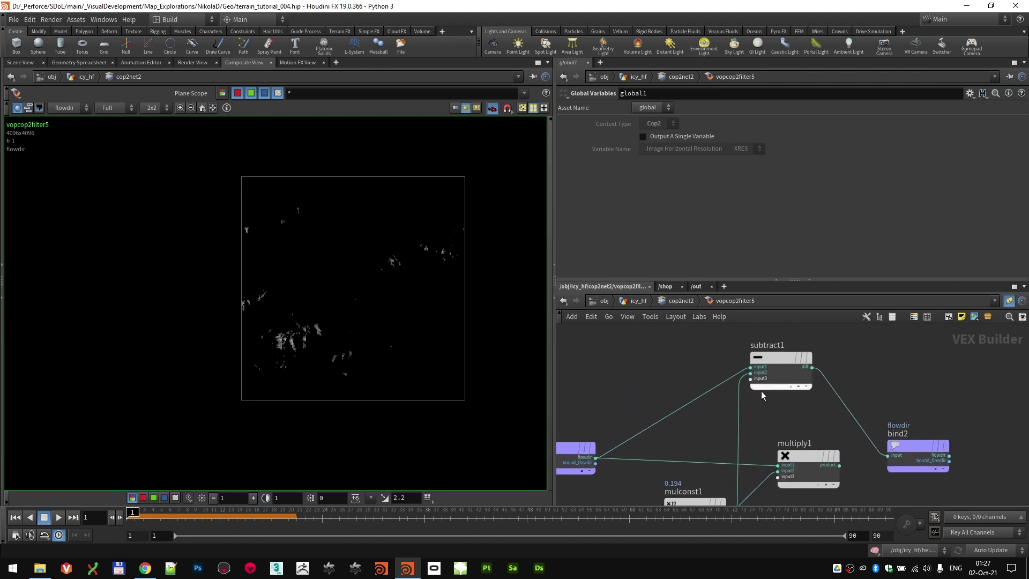
scroll(803, 418, "down", 1)
middle_click_drag(788, 445, 801, 332)
middle_click_drag(754, 440, 795, 345)
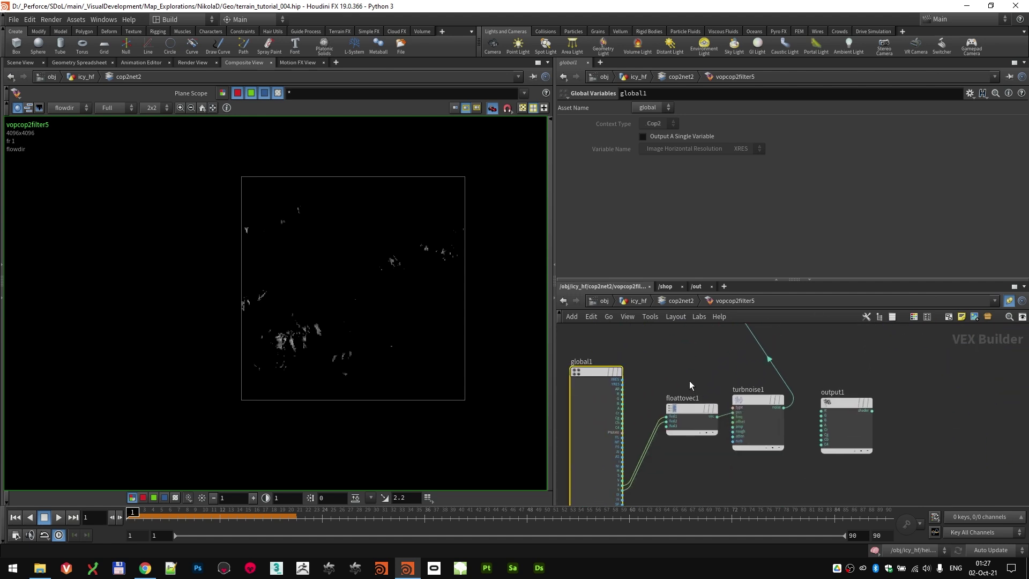
Step: Examine the noise-broken flow mask up close, along with the turbnoise1 and bind1 nodes that produce it
scroll(273, 367, "up", 5)
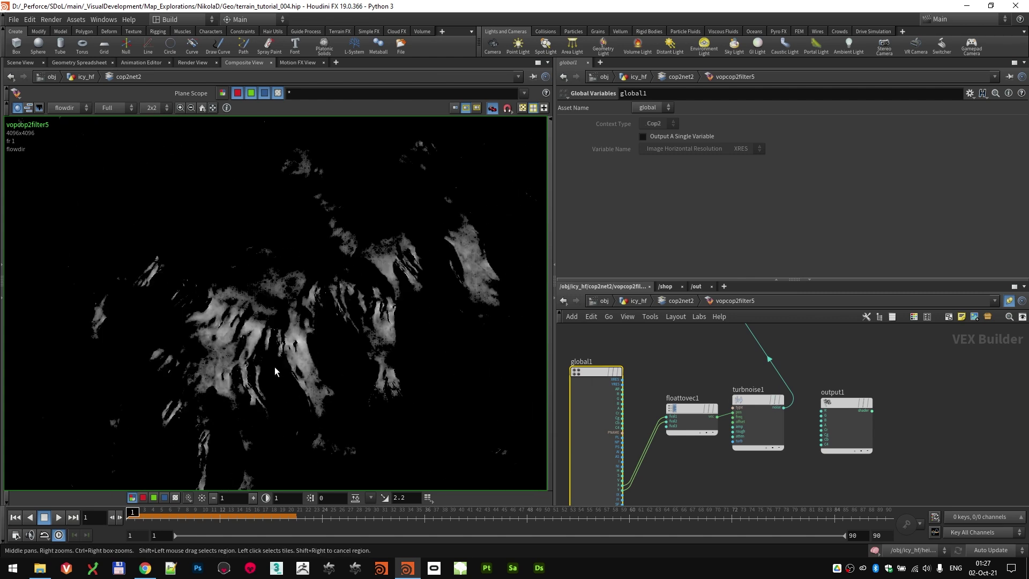
scroll(723, 389, "down", 1)
scroll(659, 428, "up", 2)
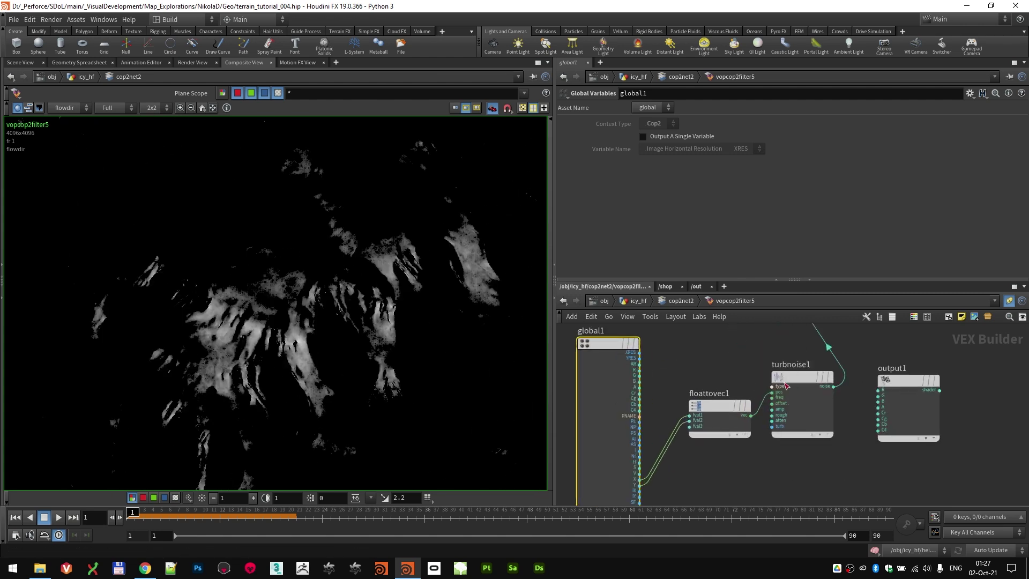
scroll(879, 382, "down", 3)
middle_click_drag(924, 370, 891, 498)
scroll(725, 400, "up", 4)
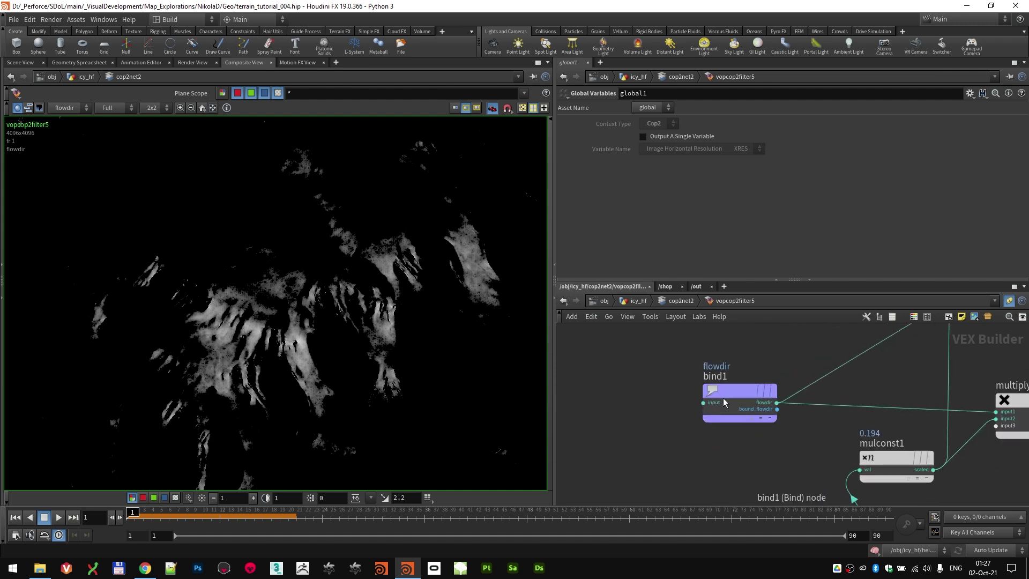
Step: Inspect the parameters of bind1, turbnoise1 and subtract1 inside the vopcop2filter5 VEX network
left_click(732, 393)
scroll(845, 356, "down", 2)
middle_click_drag(899, 393, 710, 382)
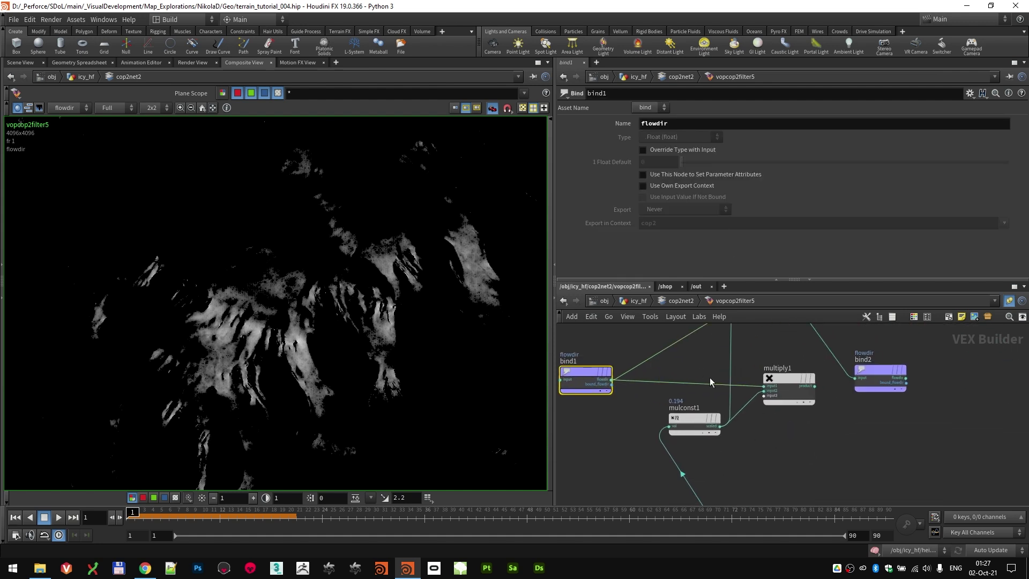
middle_click_drag(777, 466, 829, 422)
scroll(639, 431, "up", 3)
left_click(633, 439)
left_click(758, 405)
scroll(785, 397, "down", 4)
scroll(823, 440, "up", 1)
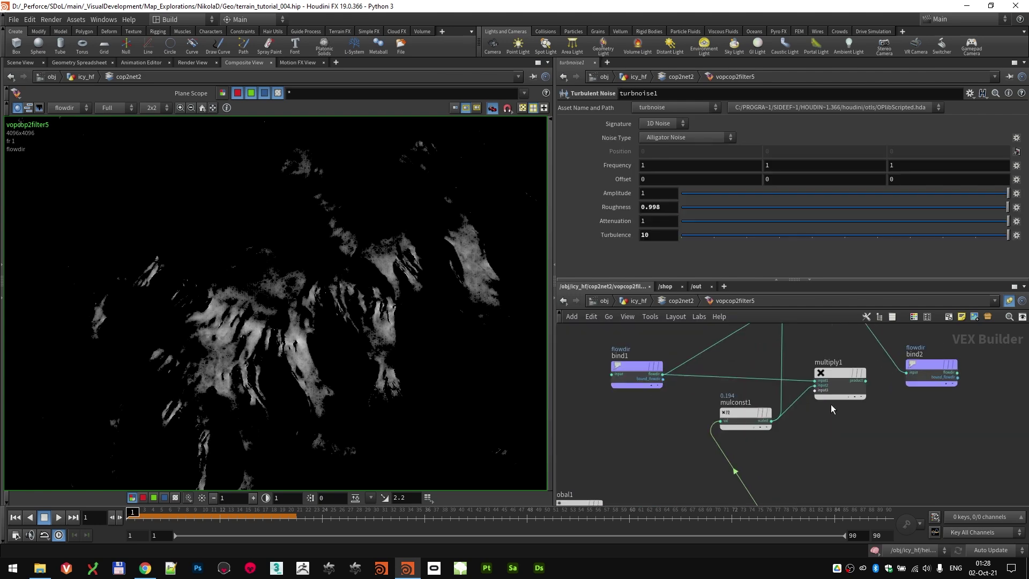
middle_click_drag(837, 326, 826, 391)
scroll(826, 394, "up", 2)
left_click(796, 358)
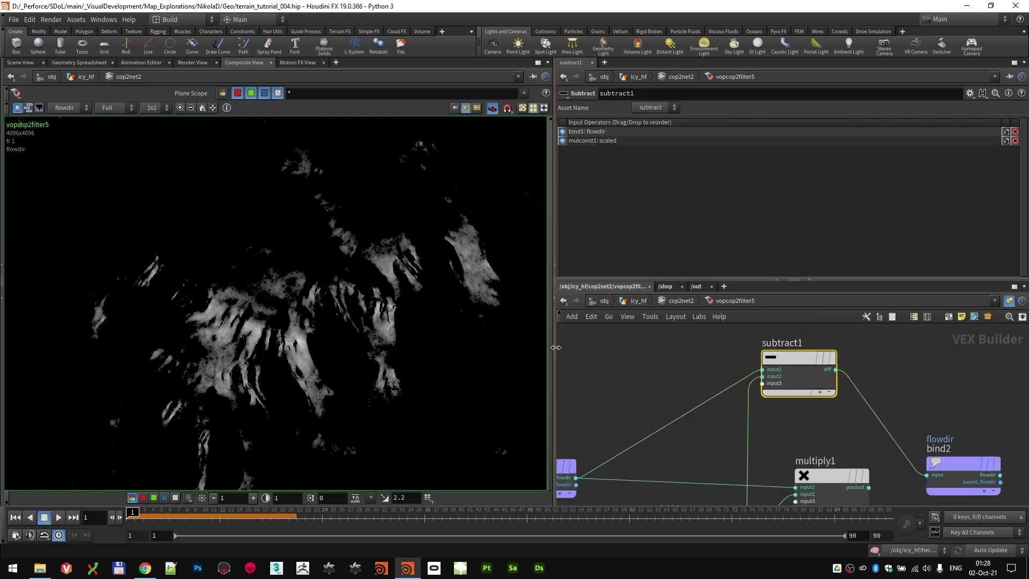
Step: Return to cop2net2 and compare the flow mask of normal_levels1 with the output of vopcop2filter5 up close
scroll(224, 342, "up", 2)
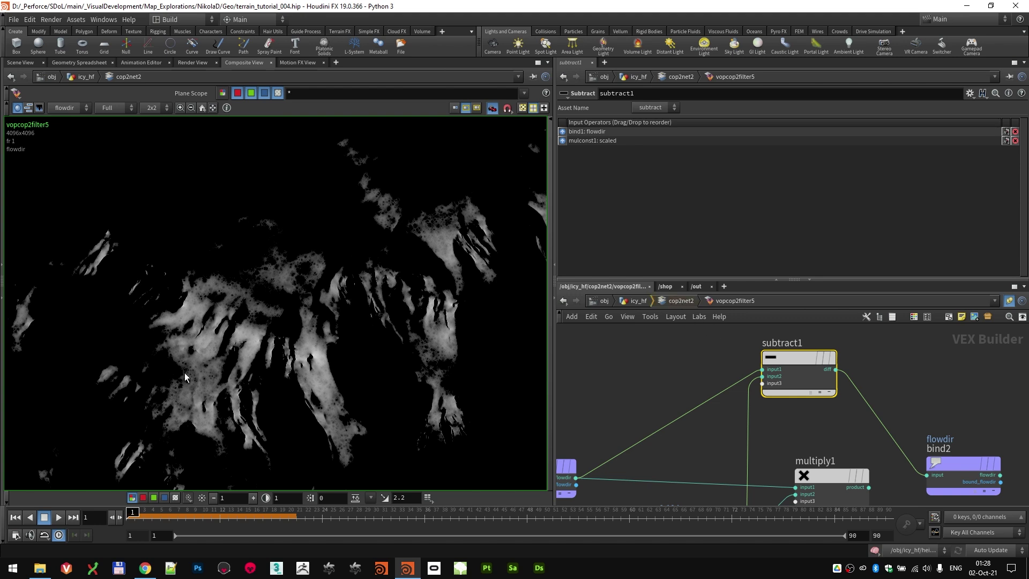
scroll(190, 397, "up", 2)
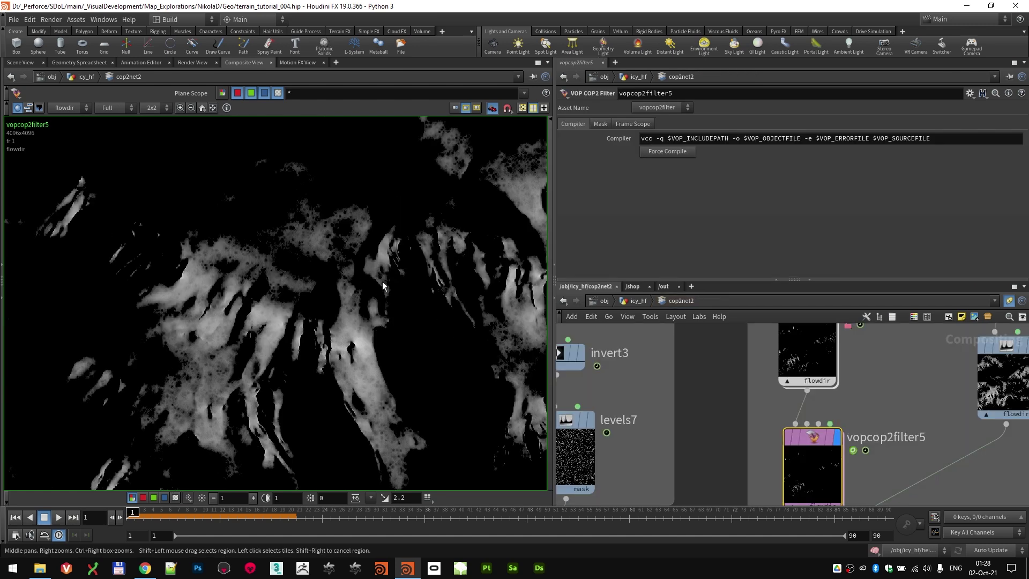
middle_click_drag(895, 403, 860, 489)
left_click(799, 400)
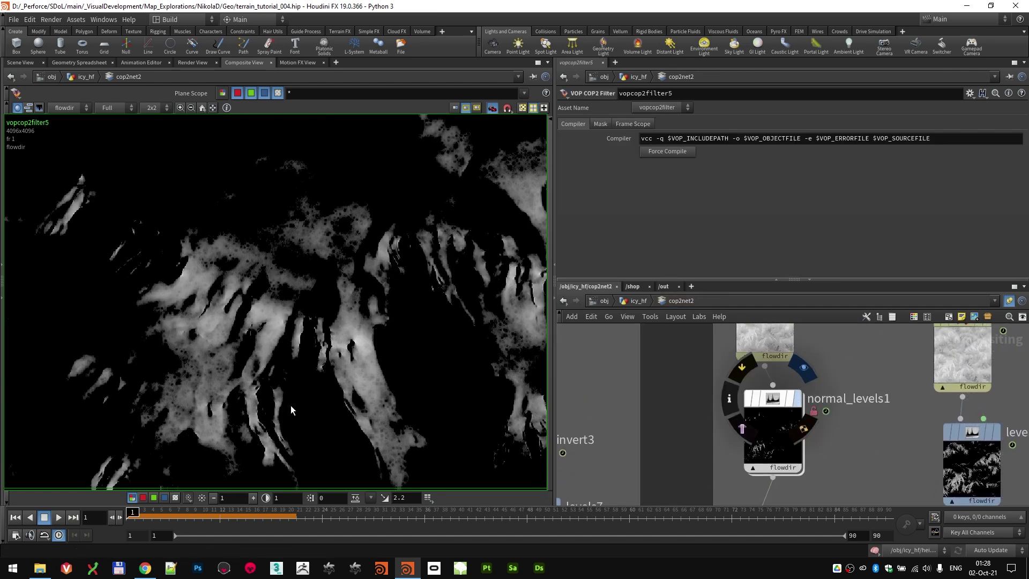
middle_click_drag(839, 445, 827, 321)
left_click(792, 403)
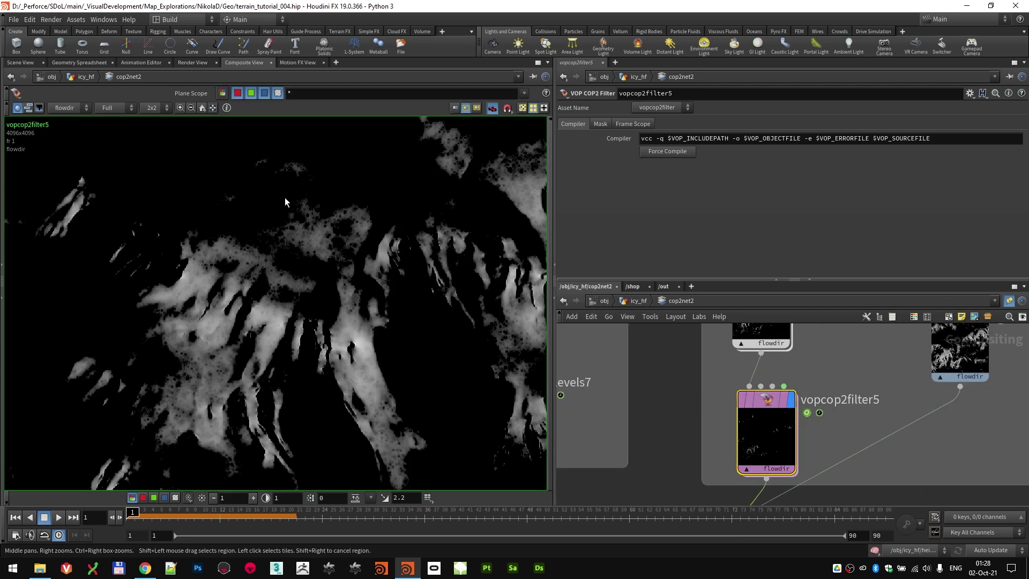
scroll(328, 247, "up", 2)
scroll(753, 393, "down", 4)
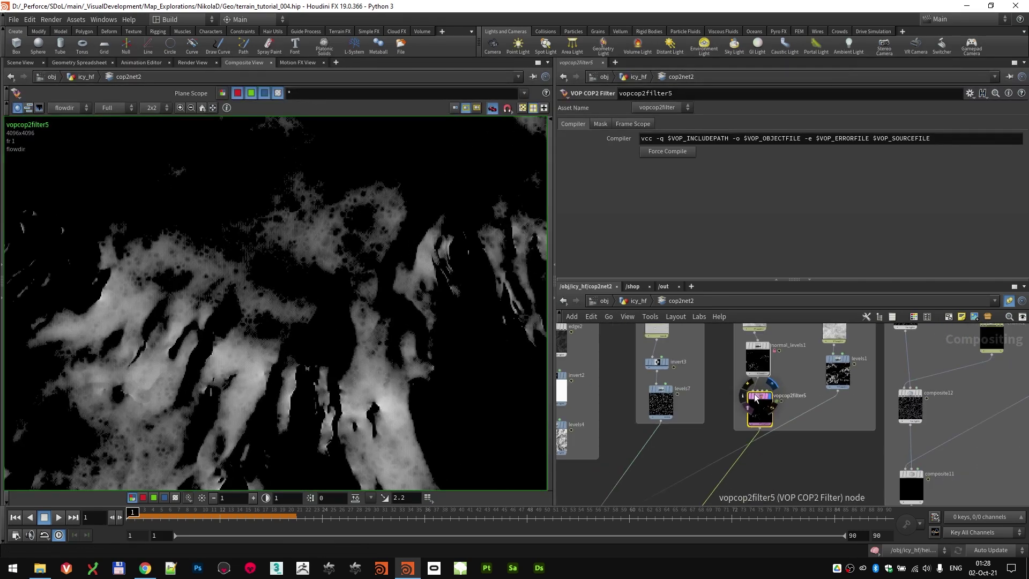
Step: Follow the vopcop2filter5 output to composite16 and display that composite's color
scroll(771, 436, "down", 3)
middle_click_drag(785, 453, 836, 343)
middle_click_drag(726, 423, 758, 410)
scroll(729, 409, "up", 5)
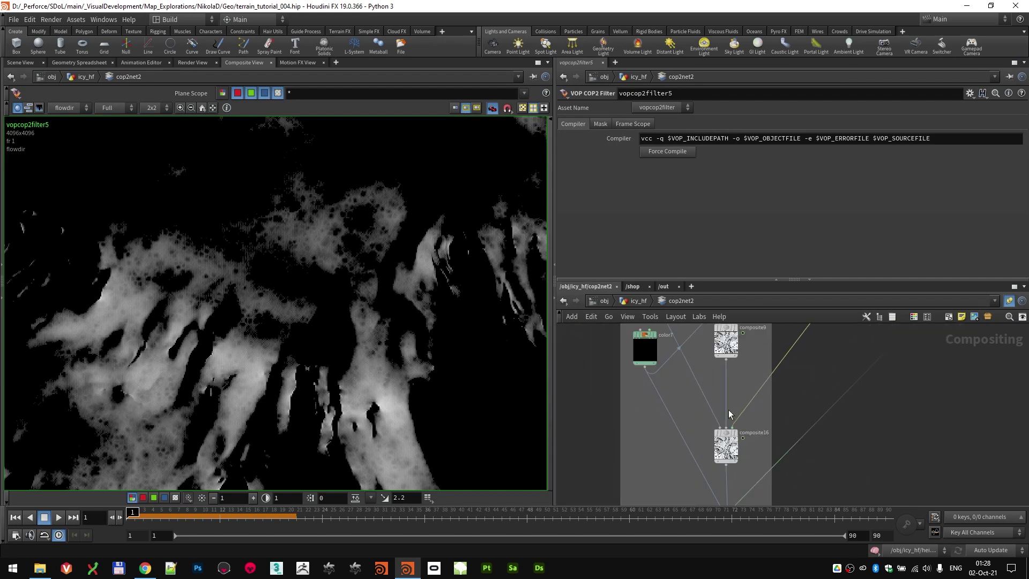
left_click(729, 441)
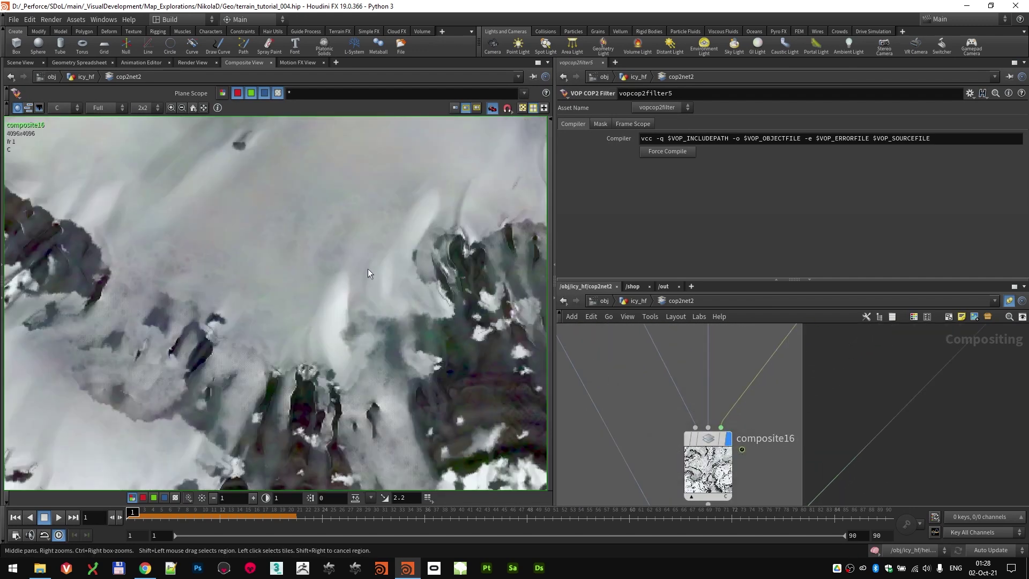
Step: Examine composite16's color up close around the snow slopes and rocky edges
scroll(294, 224, "up", 5)
middle_click_drag(154, 311, 369, 304)
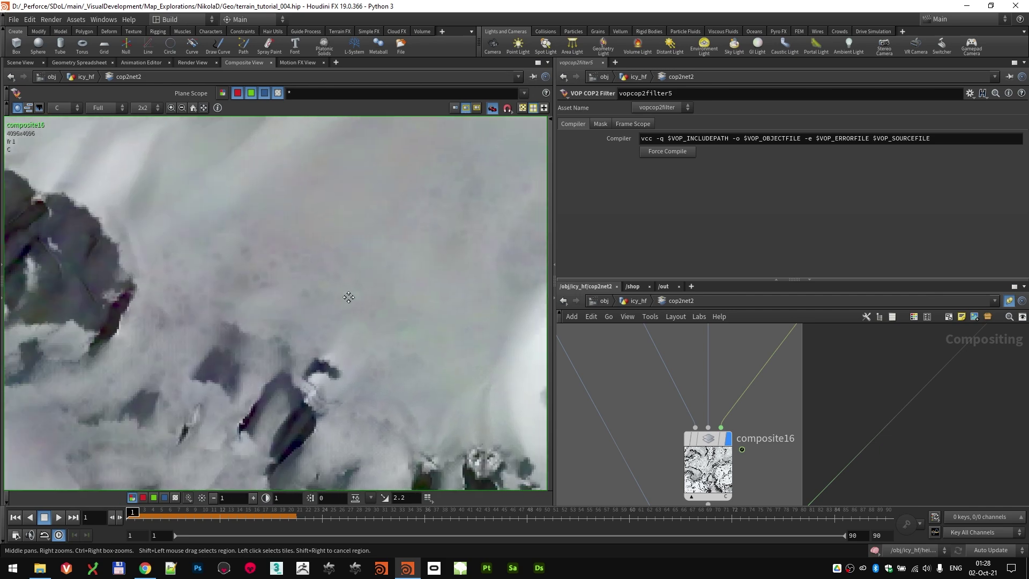
scroll(156, 355, "down", 3)
scroll(263, 364, "up", 4)
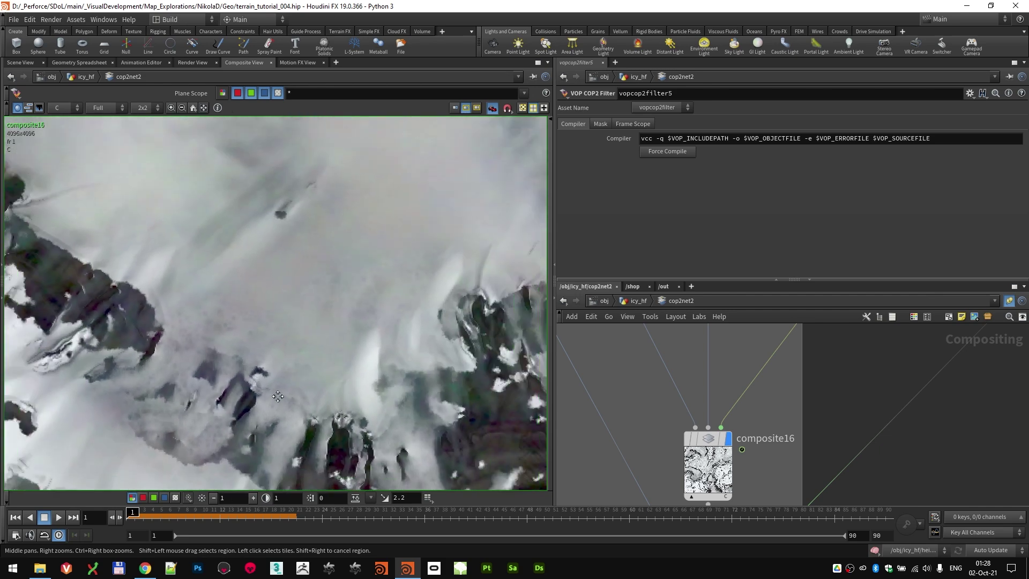
scroll(304, 342, "down", 5)
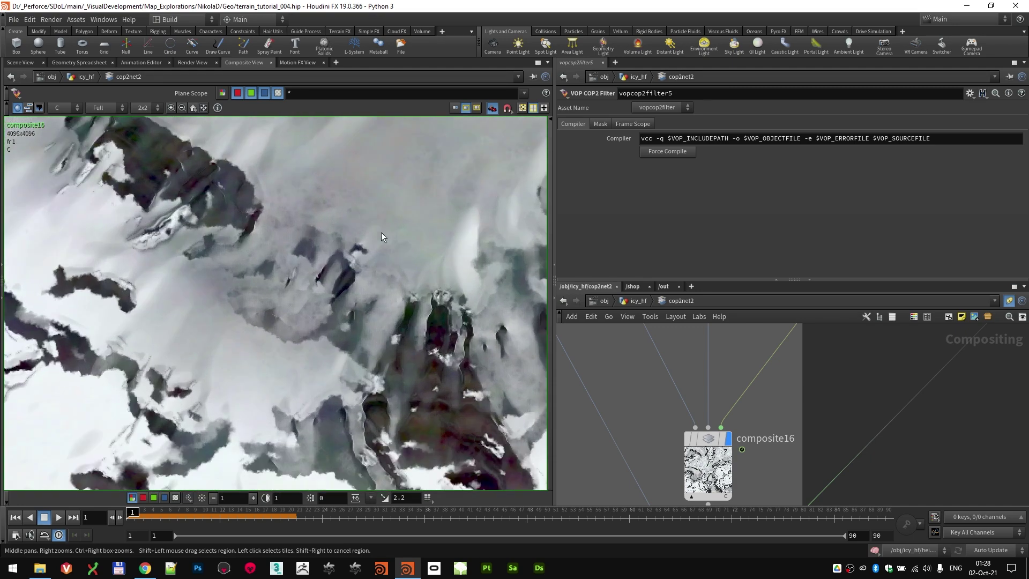
scroll(389, 225, "down", 2)
middle_click_drag(388, 225, 295, 284)
scroll(229, 267, "up", 4)
scroll(229, 268, "down", 2)
middle_click_drag(424, 244, 322, 292)
scroll(323, 291, "up", 2)
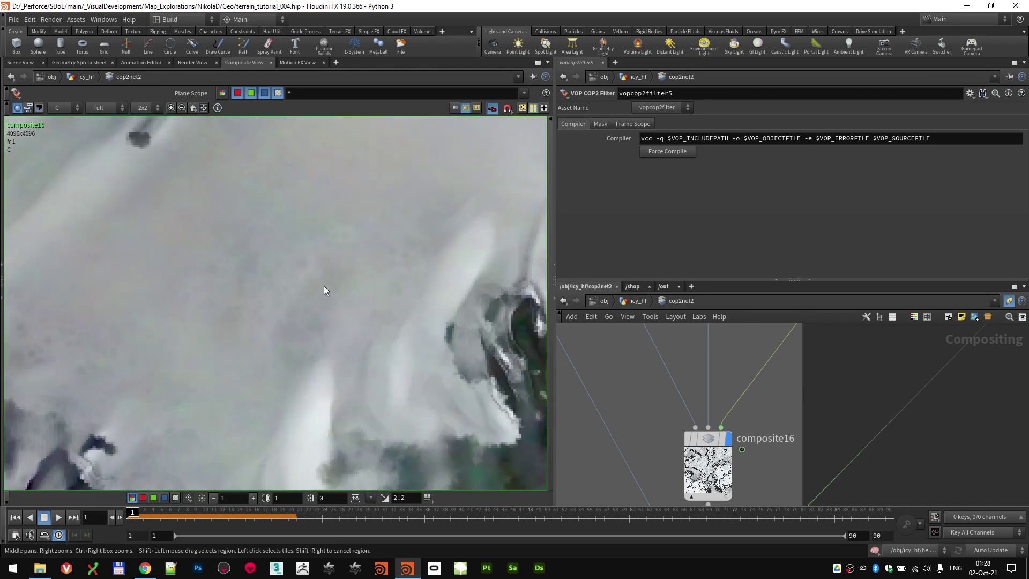
Step: Compare composite9 with composite16 by displaying each one in turn
scroll(764, 385, "down", 3)
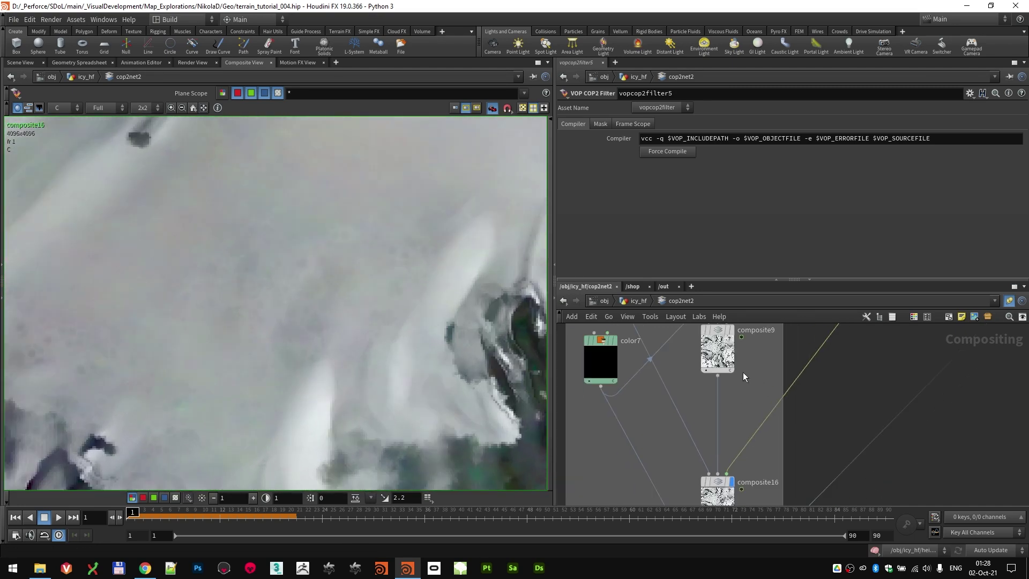
left_click(732, 335)
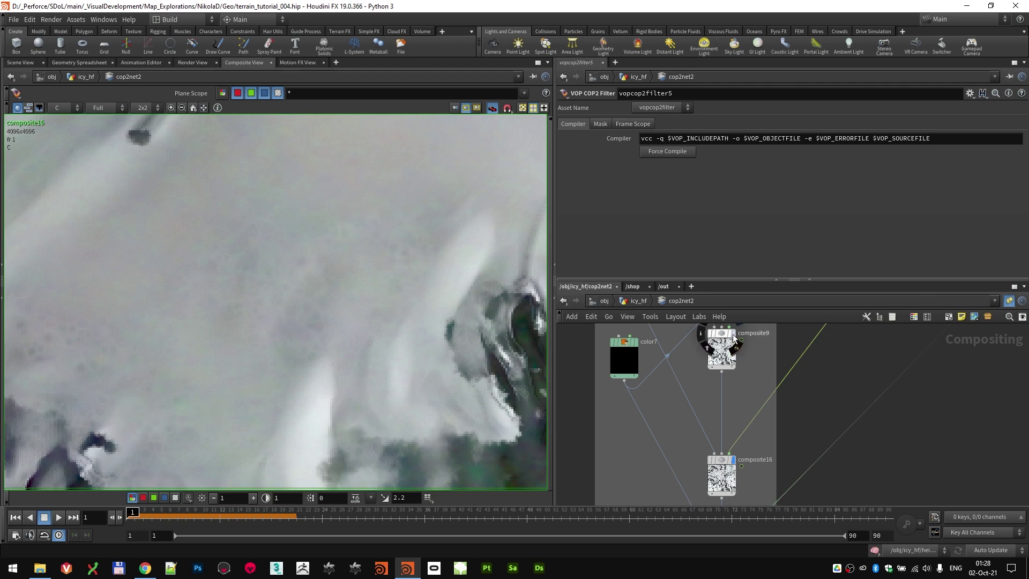
left_click(732, 460)
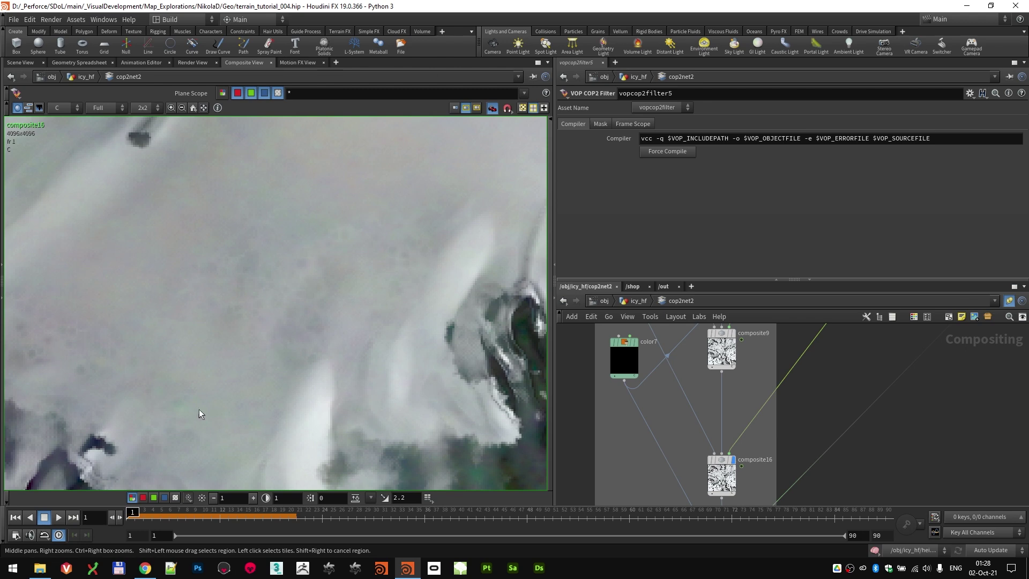
Step: Display and select composite13, examine the dashed map lines over the terrain, and show its Composite blend parameters
scroll(791, 418, "down", 2)
middle_click_drag(838, 435, 831, 328)
scroll(749, 418, "up", 2)
scroll(815, 395, "down", 3)
middle_click_drag(816, 402, 822, 423)
scroll(772, 428, "up", 3)
left_click(786, 402)
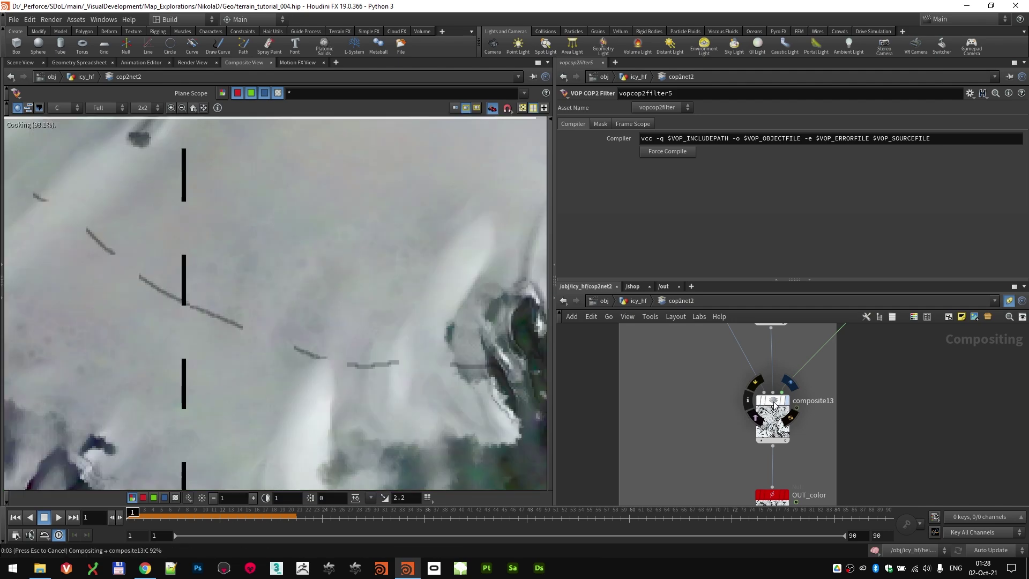
scroll(288, 317, "down", 6)
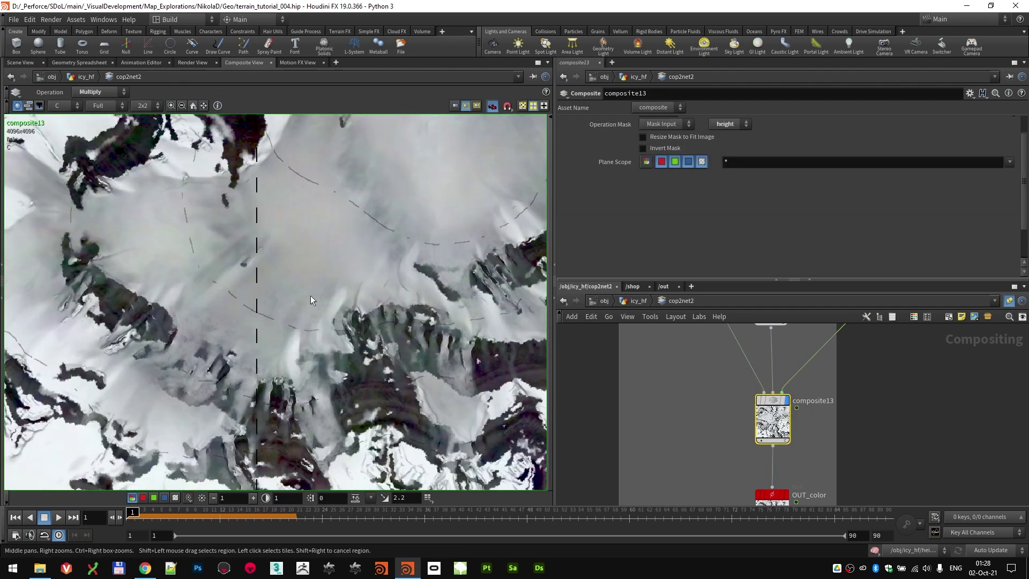
scroll(319, 291, "down", 1)
middle_click_drag(663, 360, 677, 345)
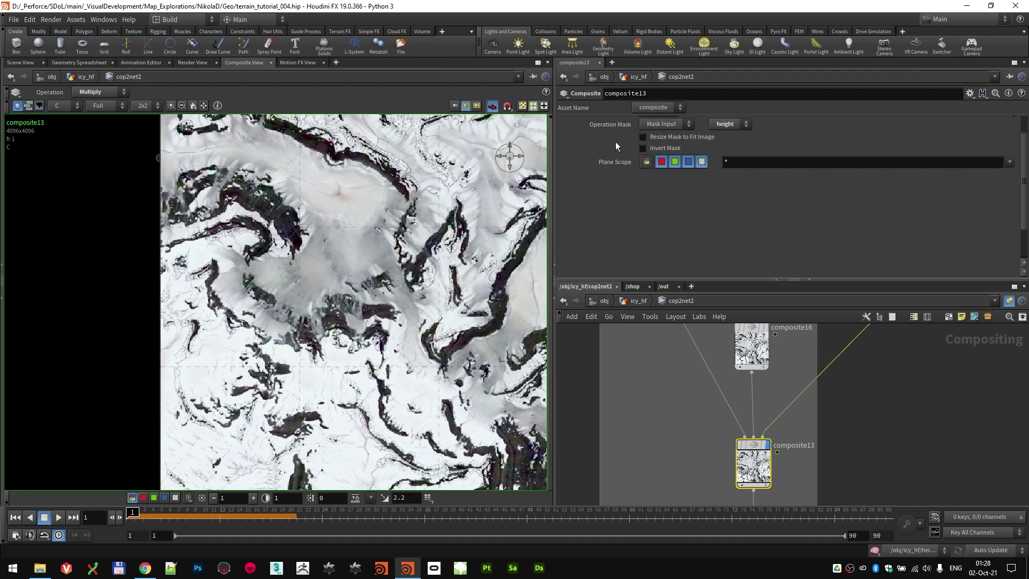
left_click(575, 124)
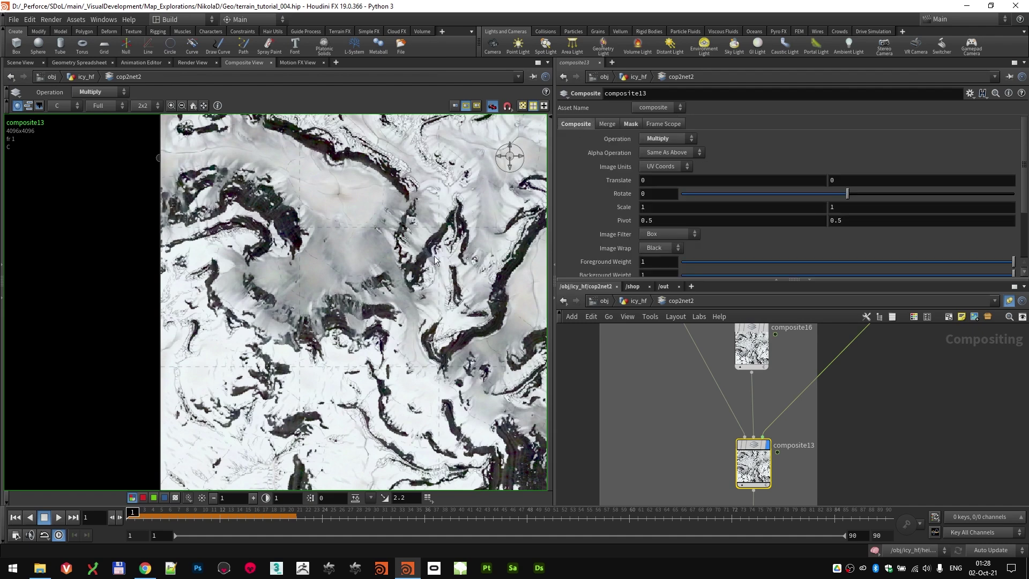
Step: Find the CARTOGRAPHY LINES group and display its grid_texture2 checker pattern
scroll(434, 260, "down", 3)
scroll(674, 369, "down", 10)
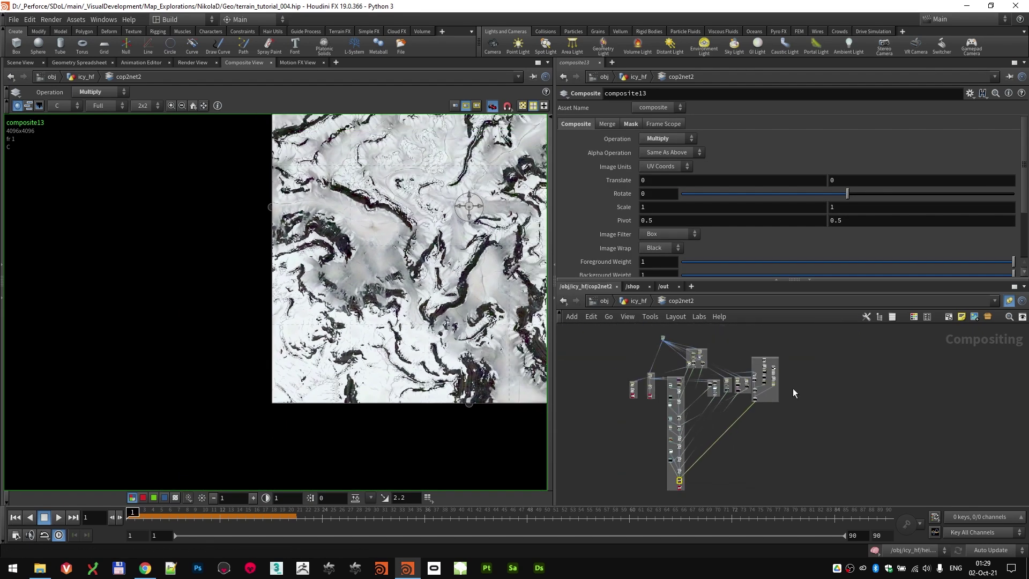
scroll(732, 390, "up", 10)
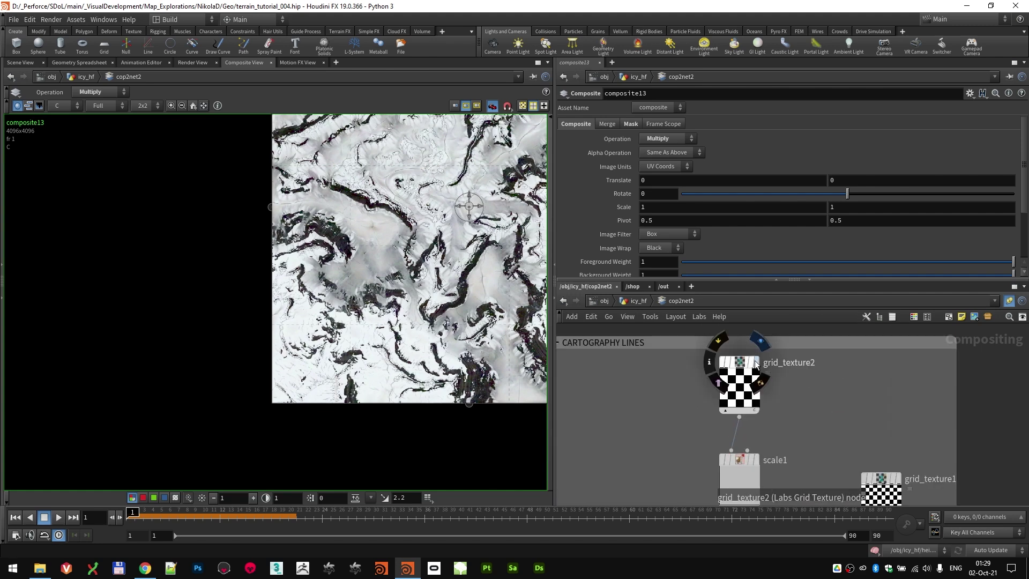
left_click(759, 363)
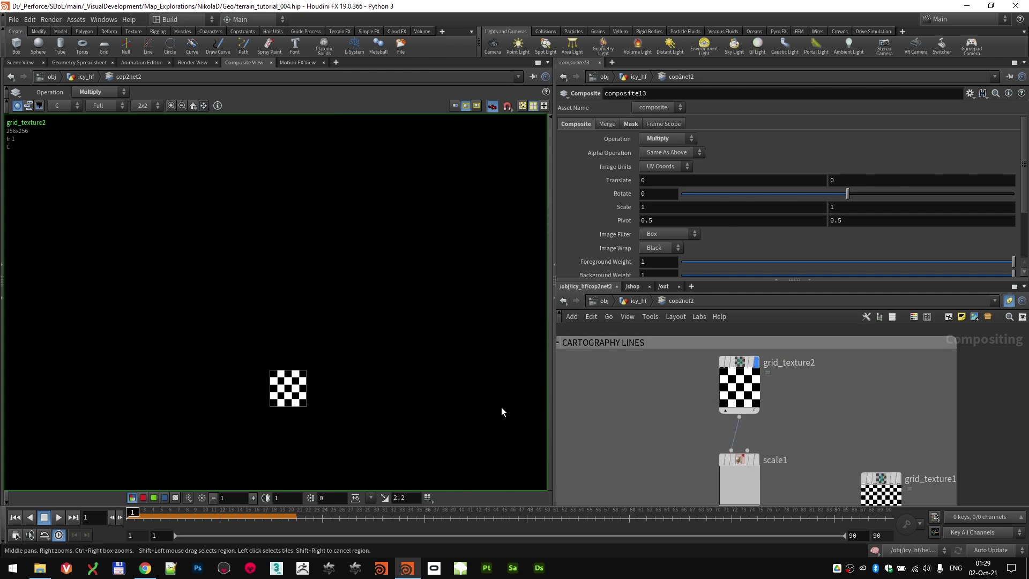
Step: Display edge4 and examine the grid lines it extracts from the scaled checker texture
scroll(804, 354, "down", 5)
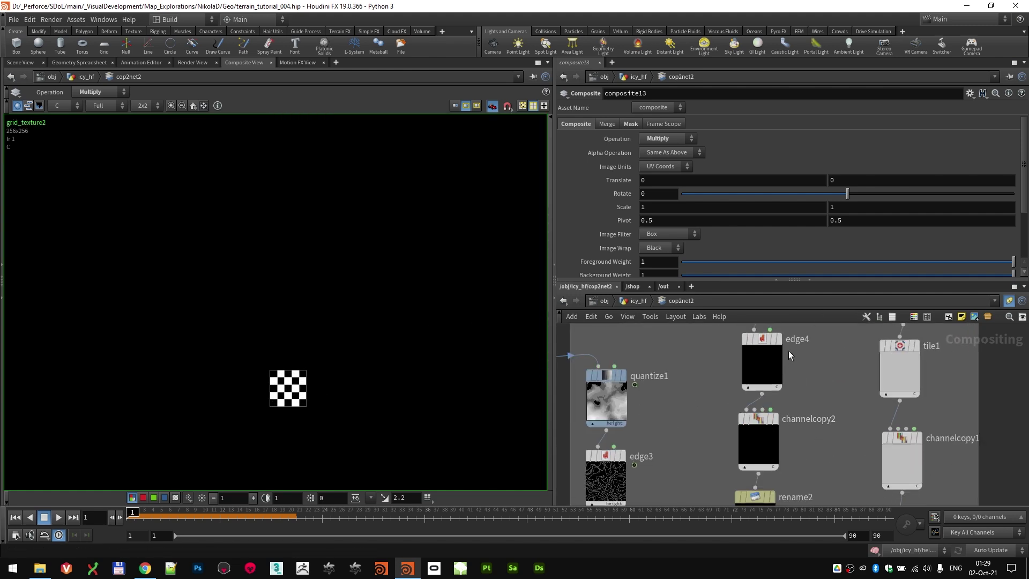
mouse_move(781, 343)
scroll(281, 379, "up", 7)
scroll(344, 336, "down", 6)
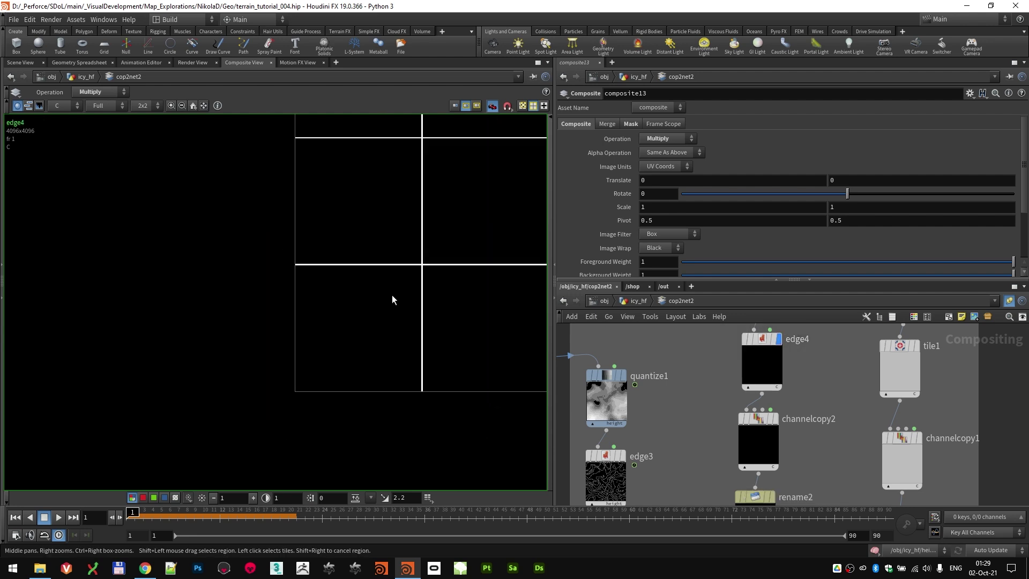
scroll(838, 471, "down", 4)
Step: Display the finer grid_texture1 checker and the stepped height levels of quantize1
middle_click_drag(838, 468, 772, 454)
scroll(772, 454, "down", 1)
mouse_move(810, 369)
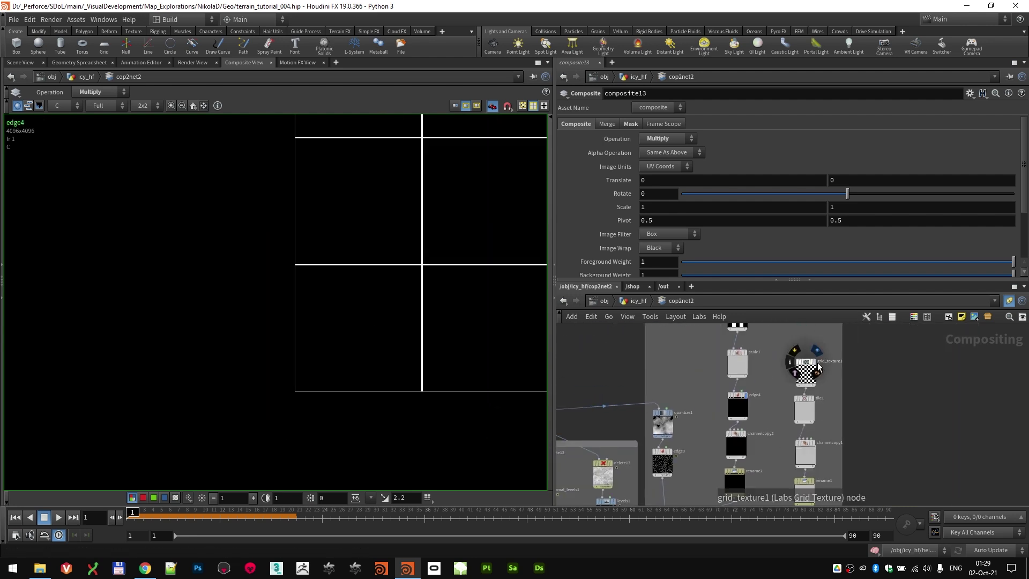
scroll(658, 420, "up", 5)
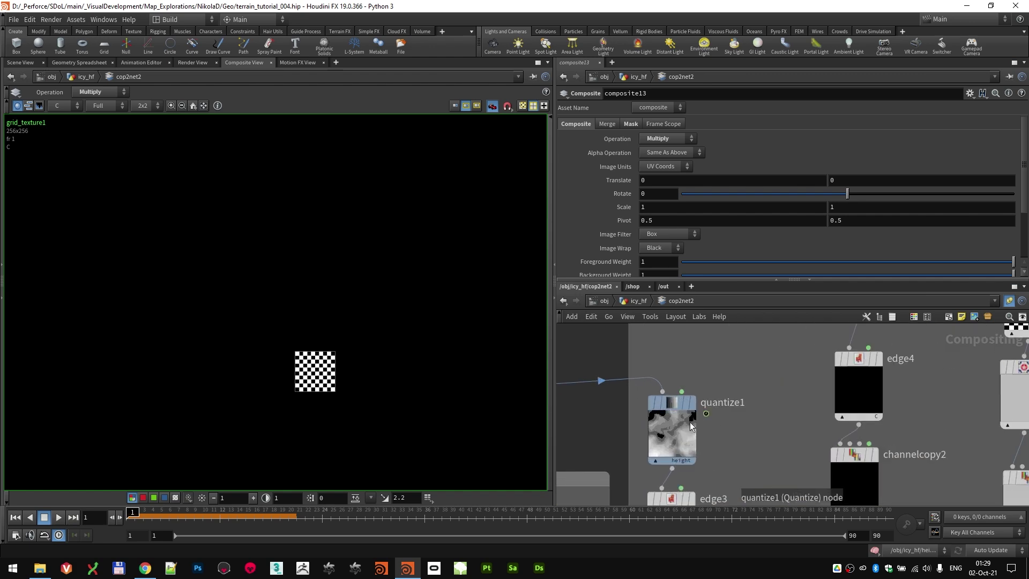
mouse_move(693, 406)
middle_click_drag(749, 460, 747, 380)
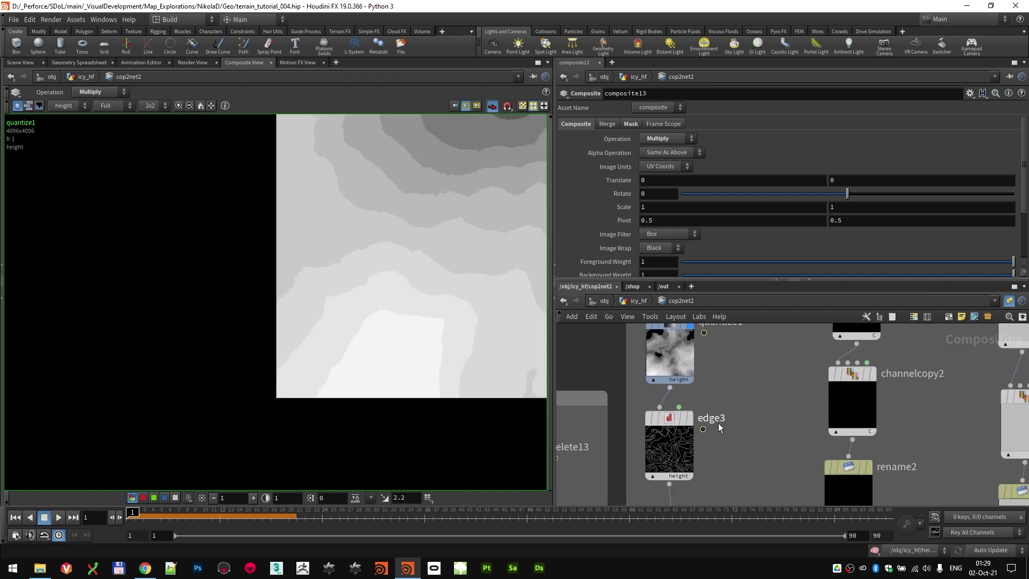
Step: Display edge3 and view its height contour lines across the whole image
left_click(691, 420)
scroll(410, 320, "down", 5)
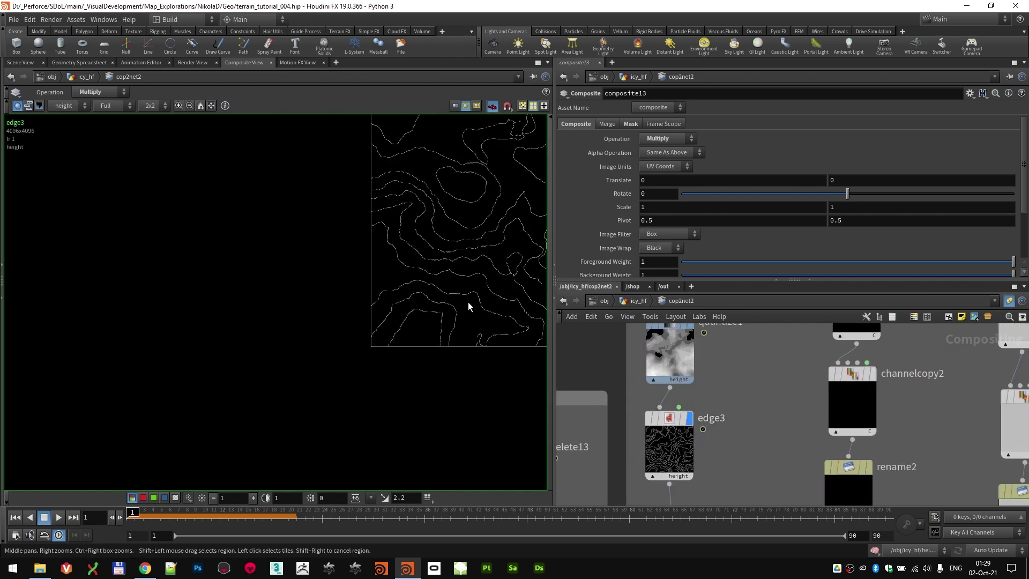
middle_click_drag(472, 300, 308, 338)
scroll(306, 337, "down", 2)
Step: Display composite12 and examine how the contour lines and grid lines are added together
middle_click_drag(755, 432, 758, 357)
middle_click_drag(769, 444, 729, 348)
middle_click_drag(721, 452, 789, 361)
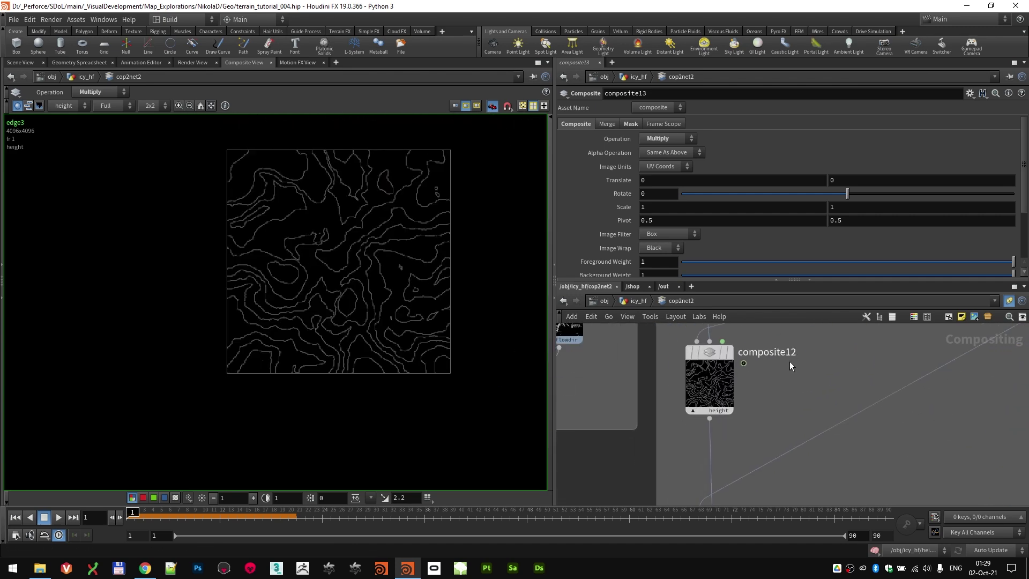
left_click(729, 352)
scroll(314, 309, "up", 3)
scroll(365, 313, "up", 3)
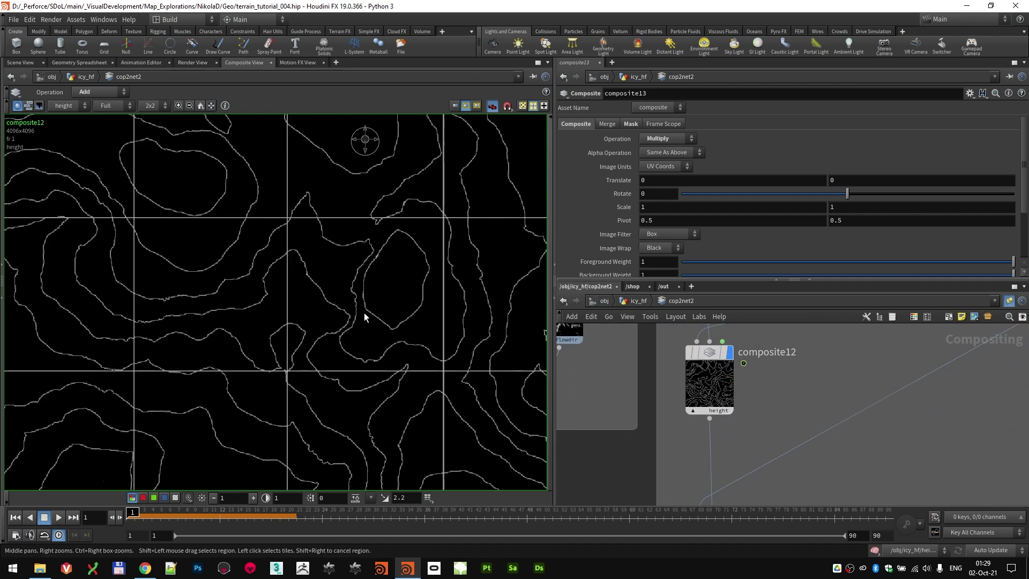
Step: Display composite11 and examine the contour and grid lines broken into dashes
scroll(779, 417, "down", 4)
middle_click_drag(767, 462, 789, 408)
scroll(789, 407, "up", 1)
scroll(789, 408, "up", 5)
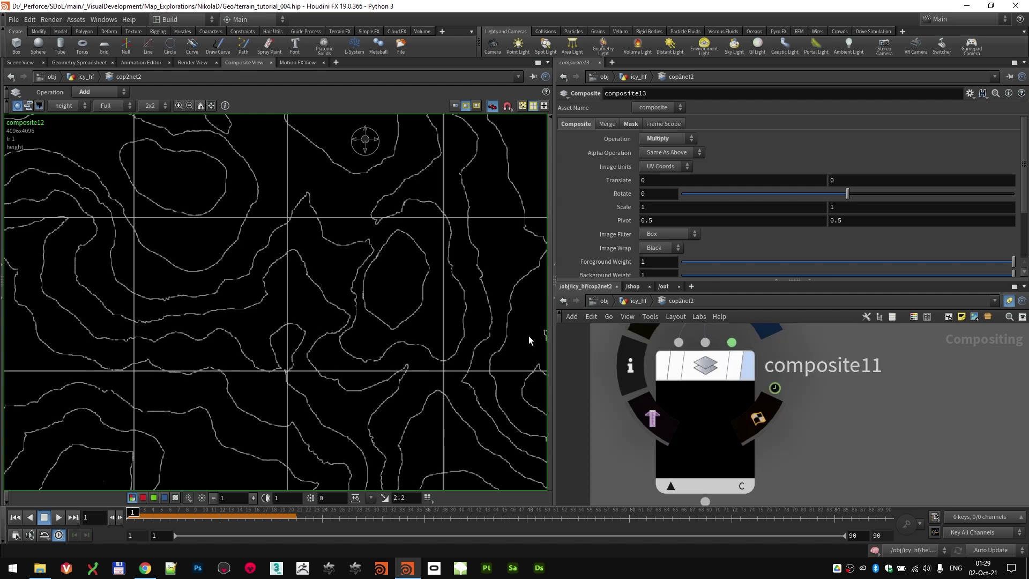
scroll(343, 313, "up", 3)
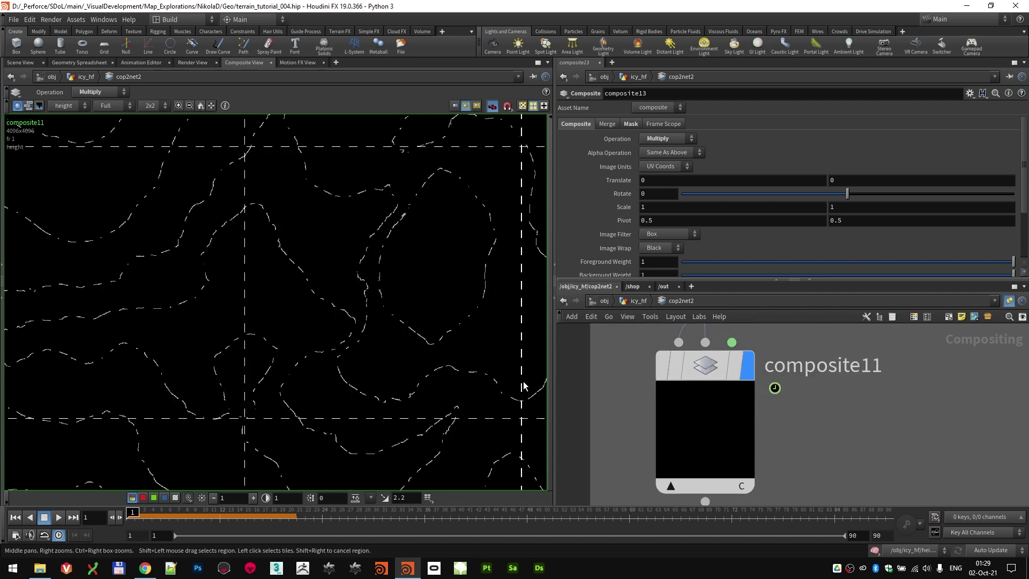
scroll(524, 386, "down", 2)
Step: Display OUT_color at the end of the color chain and examine the whole final terrain color map
scroll(812, 432, "down", 8)
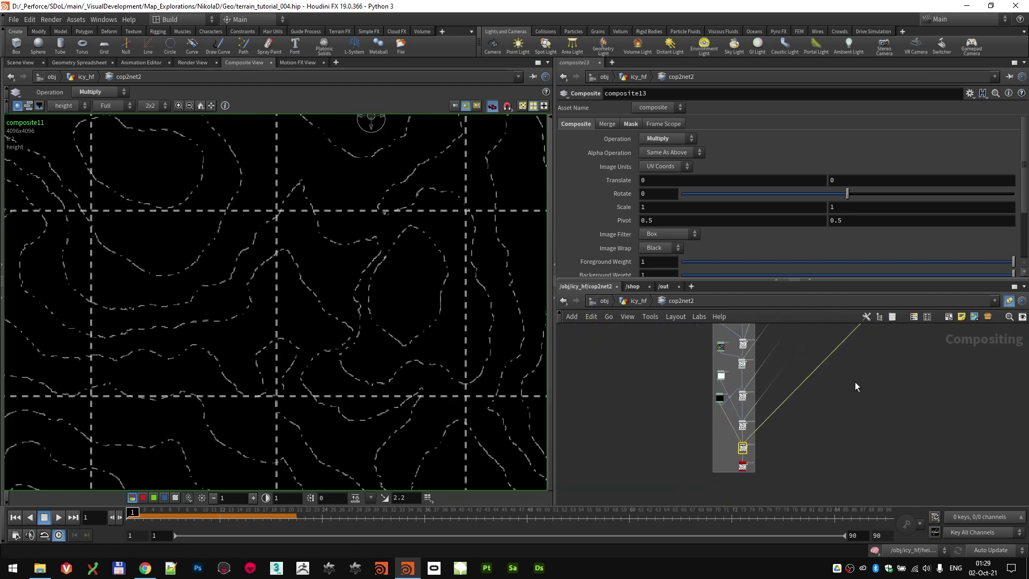
scroll(745, 466, "up", 6)
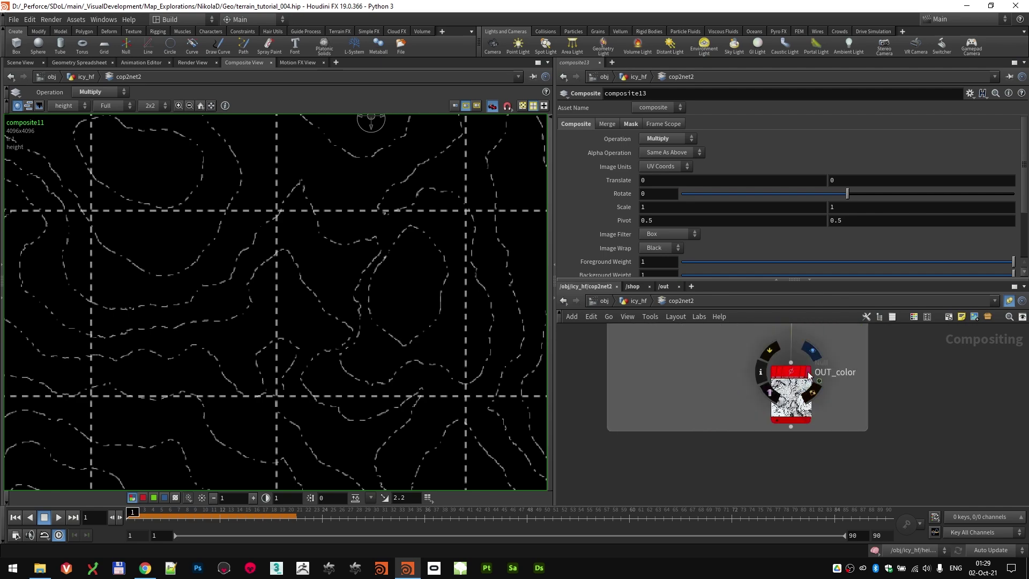
scroll(321, 321, "down", 5)
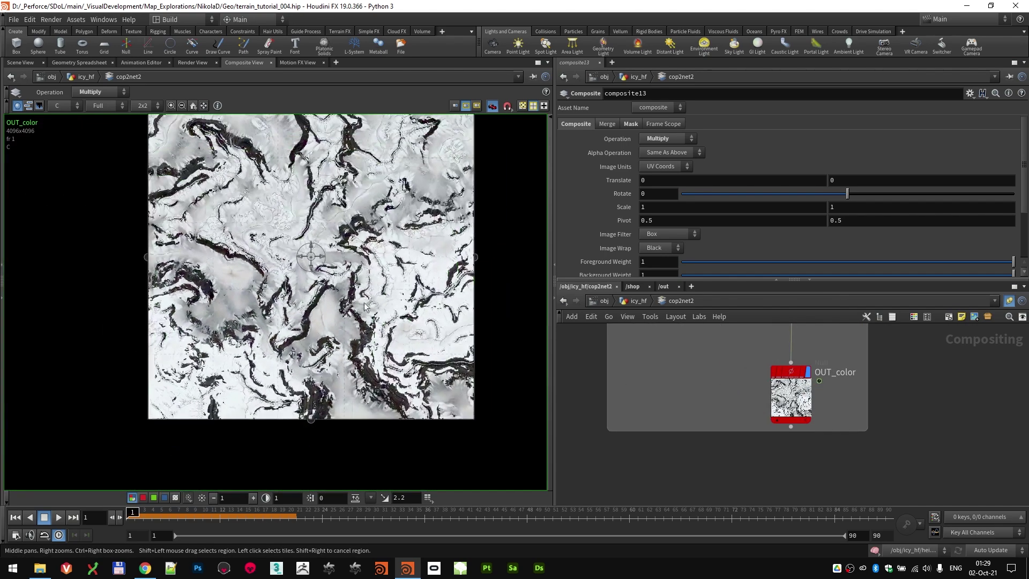
scroll(342, 250, "down", 2)
middle_click_drag(328, 231, 319, 289)
scroll(314, 255, "up", 1)
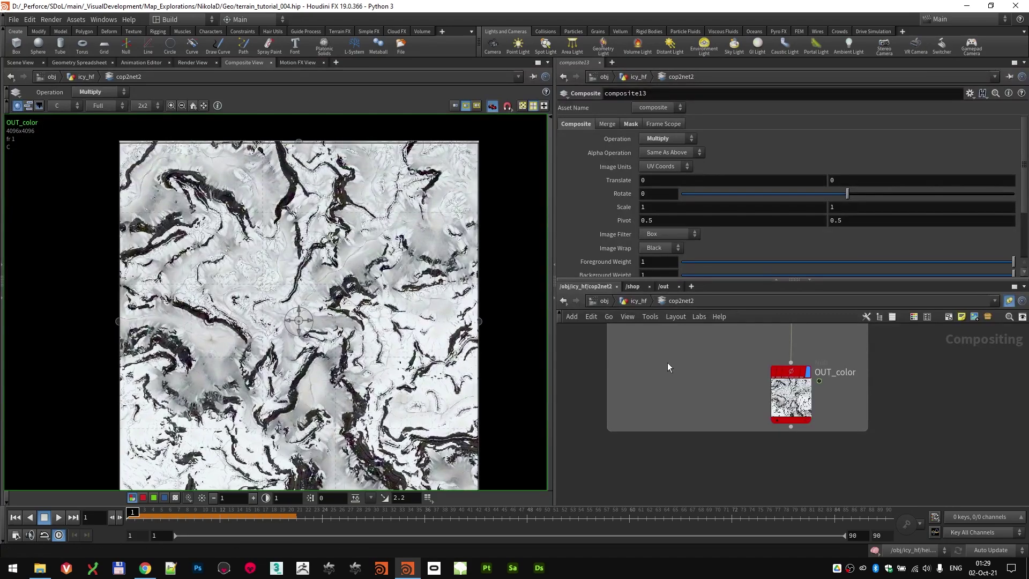
scroll(300, 297, "up", 3)
scroll(318, 298, "down", 4)
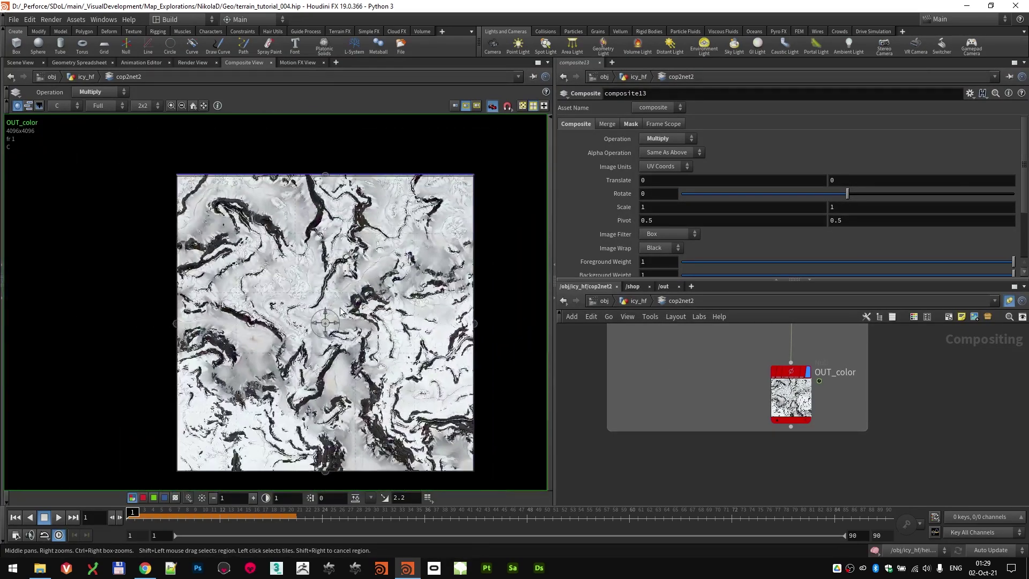
scroll(358, 325, "up", 1)
middle_click_drag(357, 325, 352, 306)
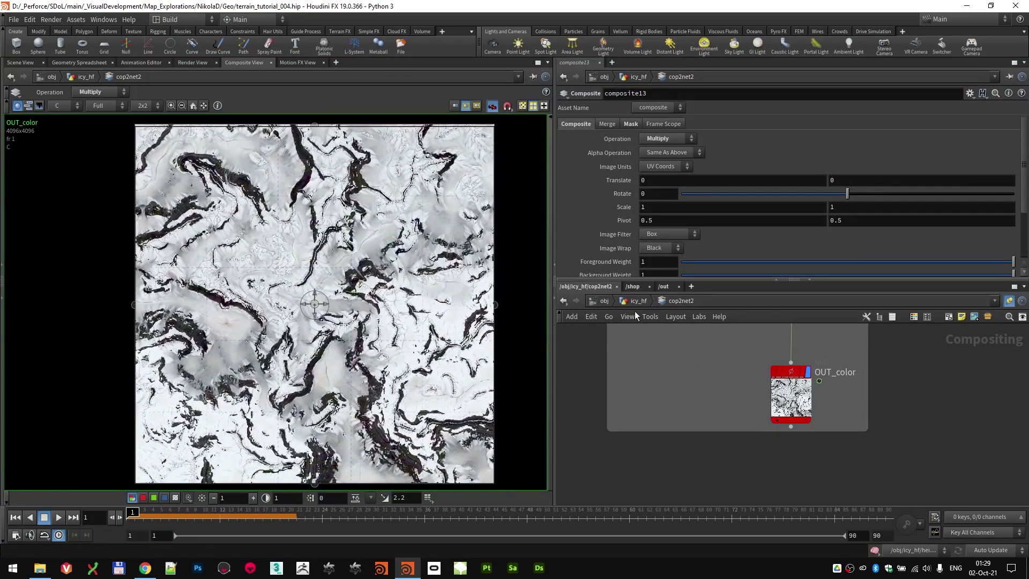